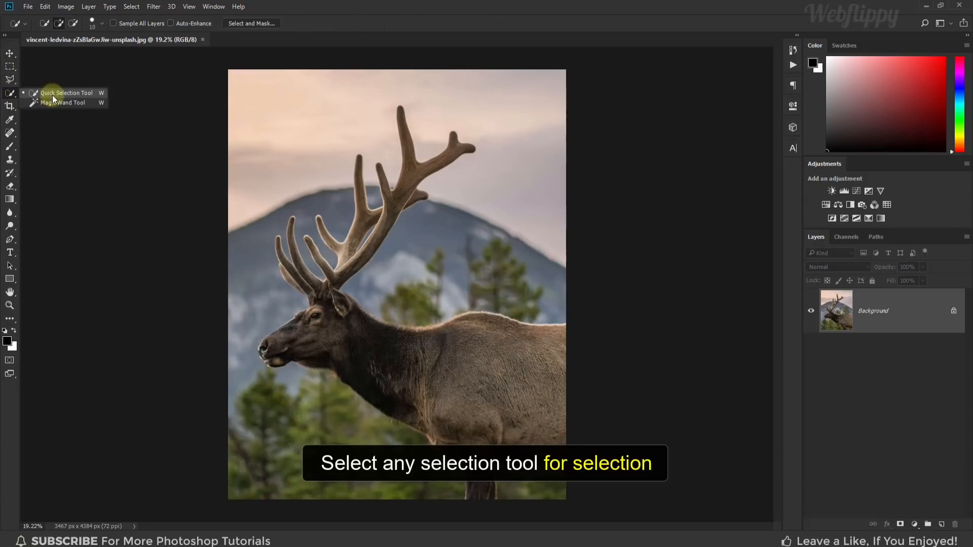
Select the elk's head and body using the Quick Selection Tool with the brush enlarged to 100
{"action": "left_click", "coordinate": [53, 95]}
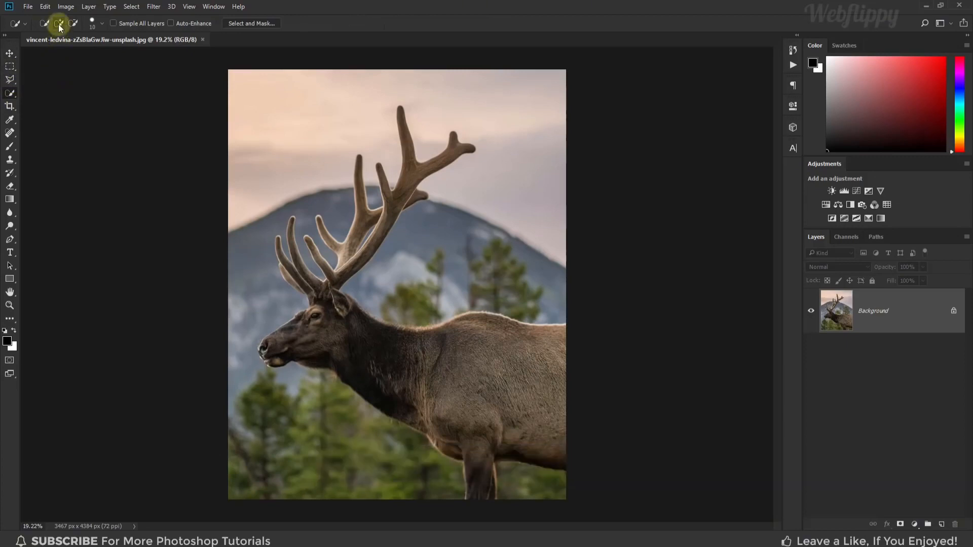
{"action": "key", "text": "bracketright"}
{"action": "key", "text": "bracketright"}
{"action": "key", "text": "bracketright"}
{"action": "key", "text": "bracketright"}
{"action": "key", "text": "bracketright"}
{"action": "key", "text": "bracketright"}
{"action": "key", "text": "bracketright"}
{"action": "key", "text": "bracketright"}
{"action": "key", "text": "bracketright"}
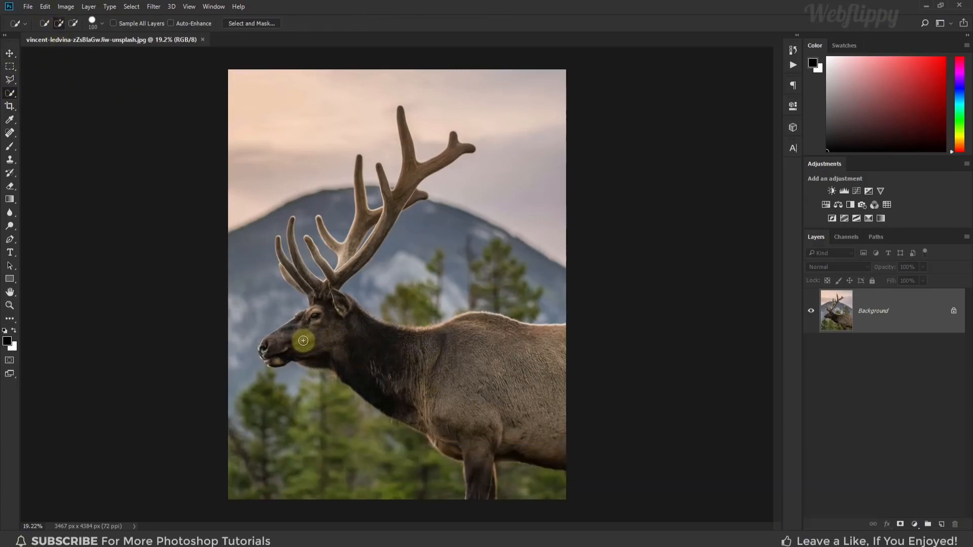
{"action": "mouse_move", "coordinate": [396, 363]}
{"action": "left_mouse_down"}
{"action": "mouse_move", "coordinate": [507, 370]}
{"action": "mouse_move", "coordinate": [483, 357]}
{"action": "mouse_move", "coordinate": [546, 369]}
{"action": "mouse_move", "coordinate": [463, 421]}
{"action": "mouse_move", "coordinate": [502, 408]}
{"action": "mouse_move", "coordinate": [421, 250]}
{"action": "left_mouse_up"}
{"action": "scroll", "coordinate": [498, 421], "scroll_direction": "up", "scroll_amount": 5}
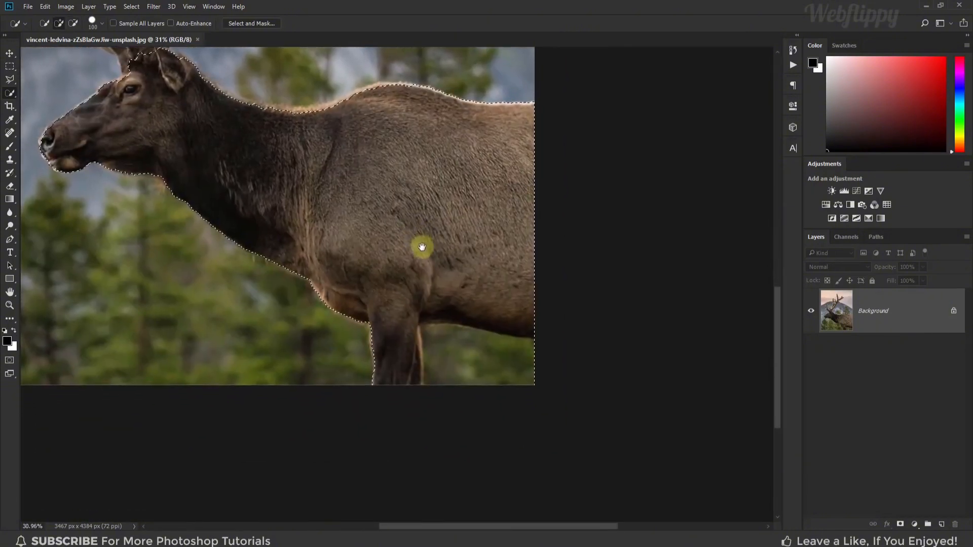
Subtract the background behind the elk's front leg from the selection and add the leg's missing edge back
{"action": "key", "text": "alt"}
{"action": "left_click", "coordinate": [465, 355], "text": "alt"}
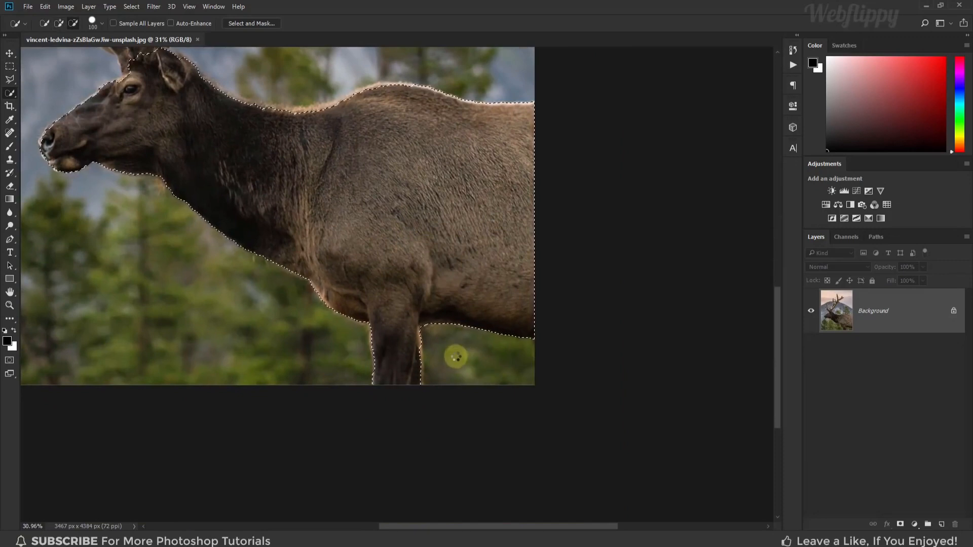
{"action": "left_click_drag", "start_coordinate": [413, 353], "coordinate": [411, 387]}
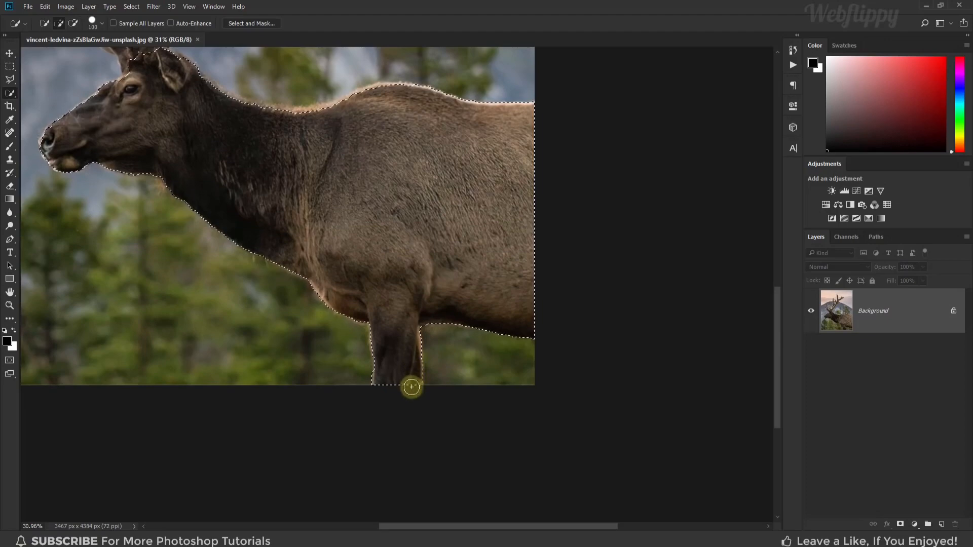
Add all of the elk's antlers and their branches to the selection
{"action": "left_click_drag", "start_coordinate": [163, 176], "coordinate": [301, 321]}
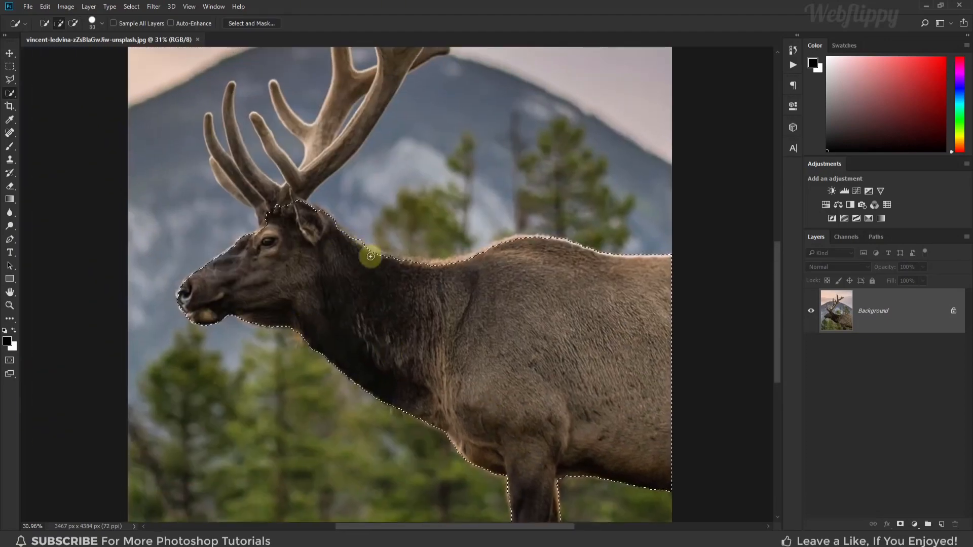
{"action": "scroll", "coordinate": [270, 300], "scroll_direction": "up", "scroll_amount": 5}
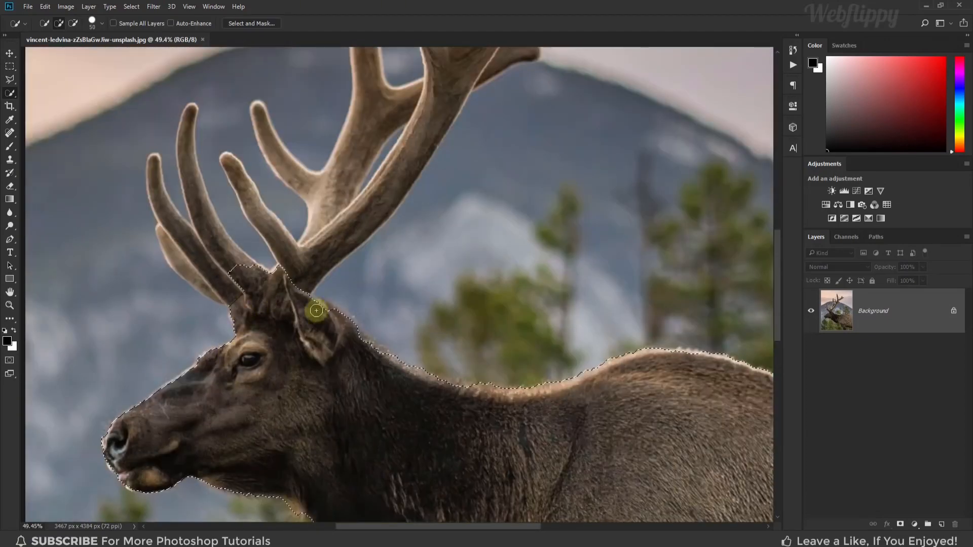
{"action": "mouse_move", "coordinate": [400, 215]}
{"action": "left_mouse_down"}
{"action": "mouse_move", "coordinate": [470, 168]}
{"action": "mouse_move", "coordinate": [398, 237]}
{"action": "mouse_move", "coordinate": [368, 247]}
{"action": "mouse_move", "coordinate": [270, 326]}
{"action": "mouse_move", "coordinate": [211, 348]}
{"action": "mouse_move", "coordinate": [186, 339]}
{"action": "mouse_move", "coordinate": [191, 369]}
{"action": "left_mouse_up"}
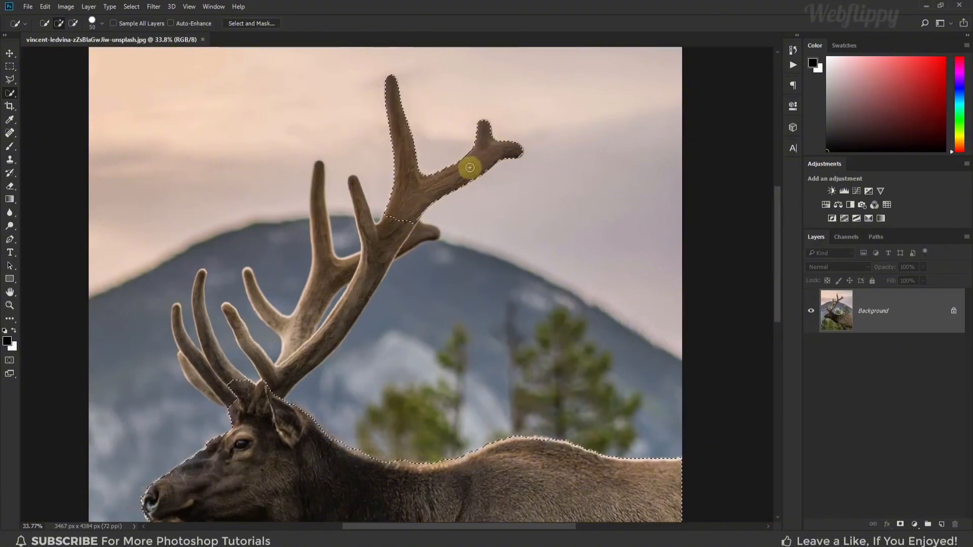
{"action": "scroll", "coordinate": [192, 369], "scroll_direction": "up", "scroll_amount": 3}
{"action": "left_click_drag", "start_coordinate": [257, 252], "coordinate": [211, 306]}
{"action": "left_click_drag", "start_coordinate": [322, 293], "coordinate": [268, 368]}
{"action": "left_click_drag", "start_coordinate": [327, 226], "coordinate": [312, 271]}
{"action": "left_click_drag", "start_coordinate": [292, 426], "coordinate": [361, 295]}
Subtract the narrow background gap between the two main antler beams from the selection using a smaller brush
{"action": "scroll", "coordinate": [360, 296], "scroll_direction": "up", "scroll_amount": 14}
{"action": "key", "text": "bracketleft"}
{"action": "key", "text": "bracketleft"}
{"action": "key", "text": "bracketleft"}
{"action": "key", "text": "bracketleft"}
{"action": "key", "text": "bracketleft"}
{"action": "key", "text": "bracketleft"}
{"action": "key", "text": "bracketleft"}
{"action": "key", "text": "bracketleft"}
{"action": "key", "text": "bracketleft"}
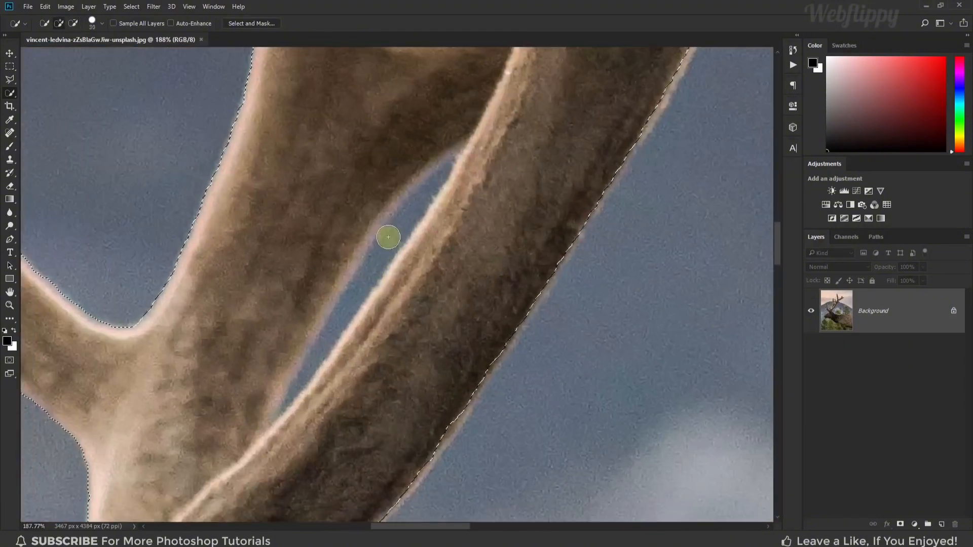
{"action": "left_click_drag", "start_coordinate": [391, 238], "coordinate": [428, 177]}
{"action": "left_click_drag", "start_coordinate": [368, 270], "coordinate": [293, 398]}
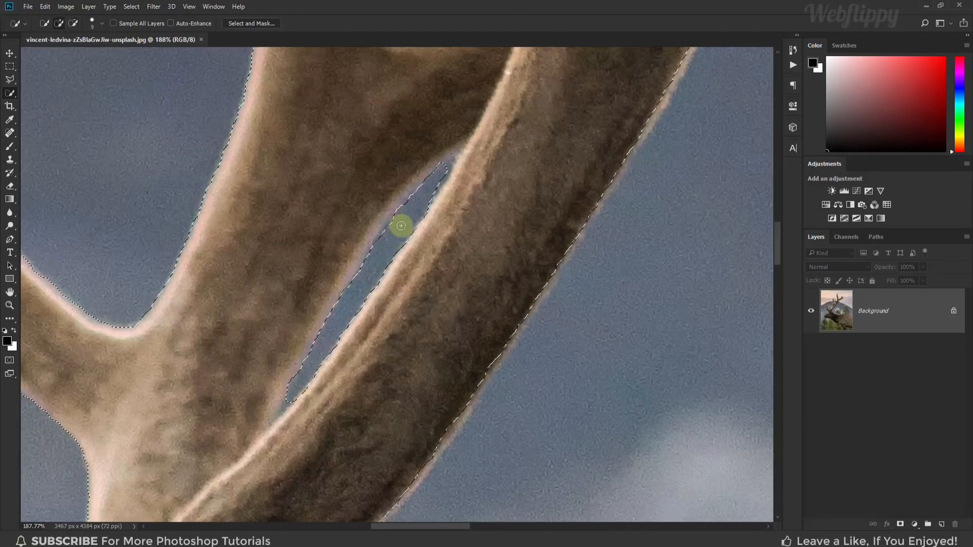
{"action": "key", "text": "ctrl+0"}
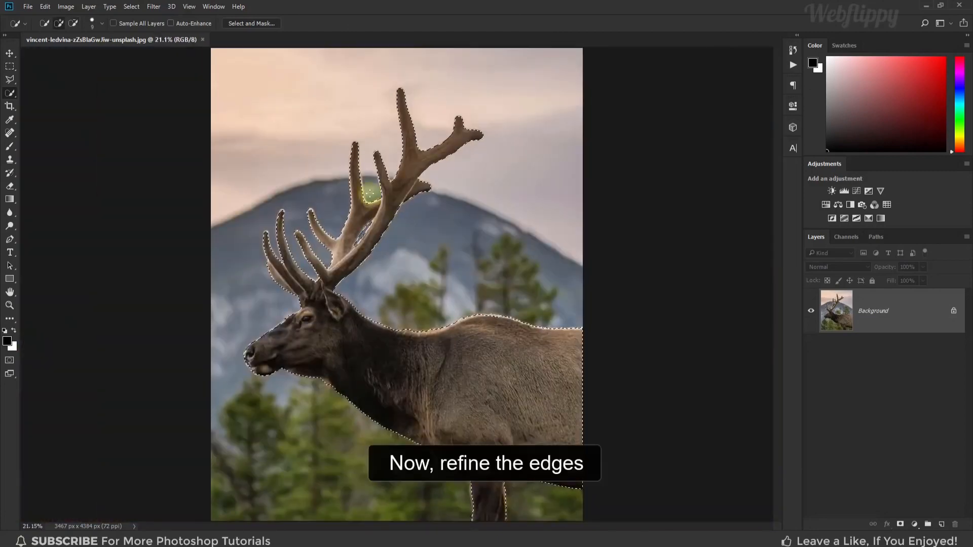
Open the selection in Select and Mask and preview it in Onion Skin view at 50% transparency
{"action": "left_click", "coordinate": [259, 23]}
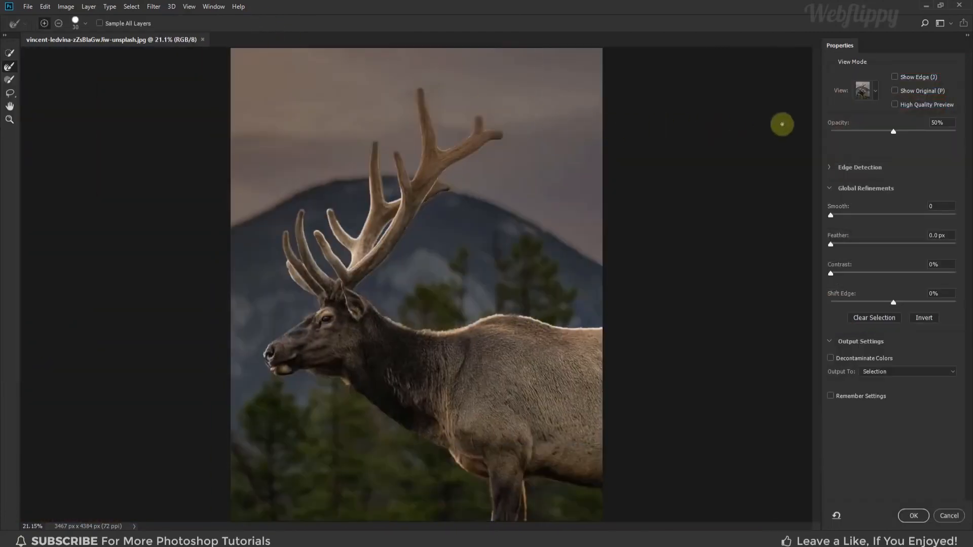
{"action": "left_click", "coordinate": [871, 94]}
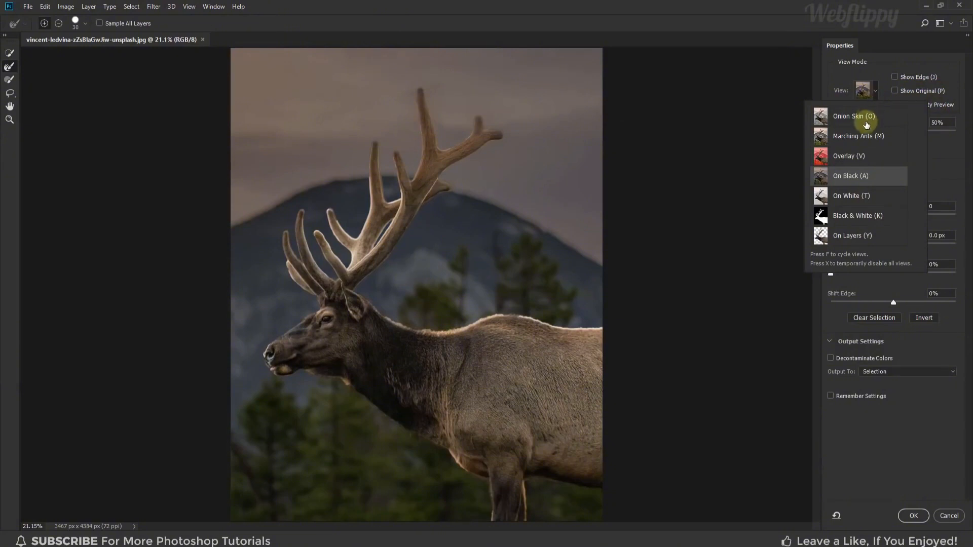
{"action": "left_click", "coordinate": [866, 123]}
{"action": "left_click", "coordinate": [874, 98]}
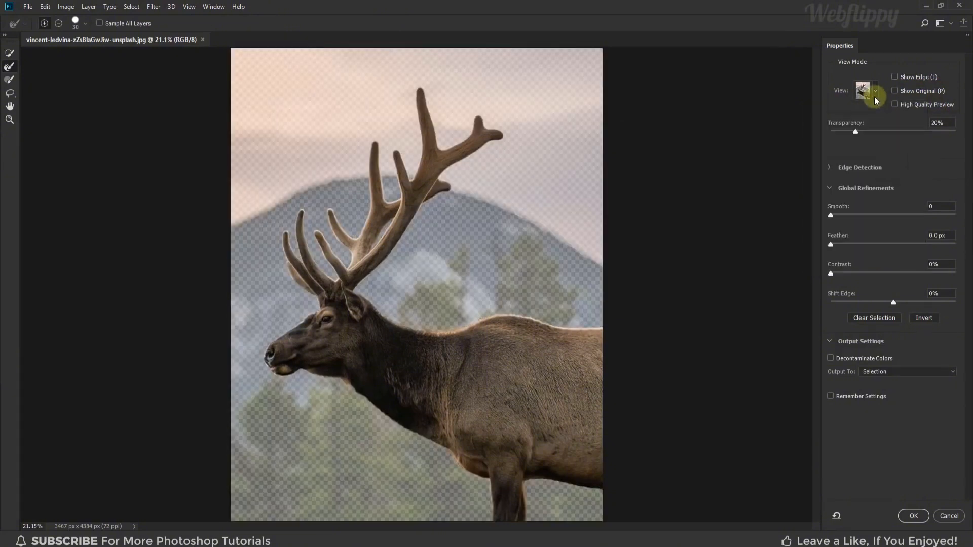
{"action": "left_click_drag", "start_coordinate": [856, 131], "coordinate": [894, 133]}
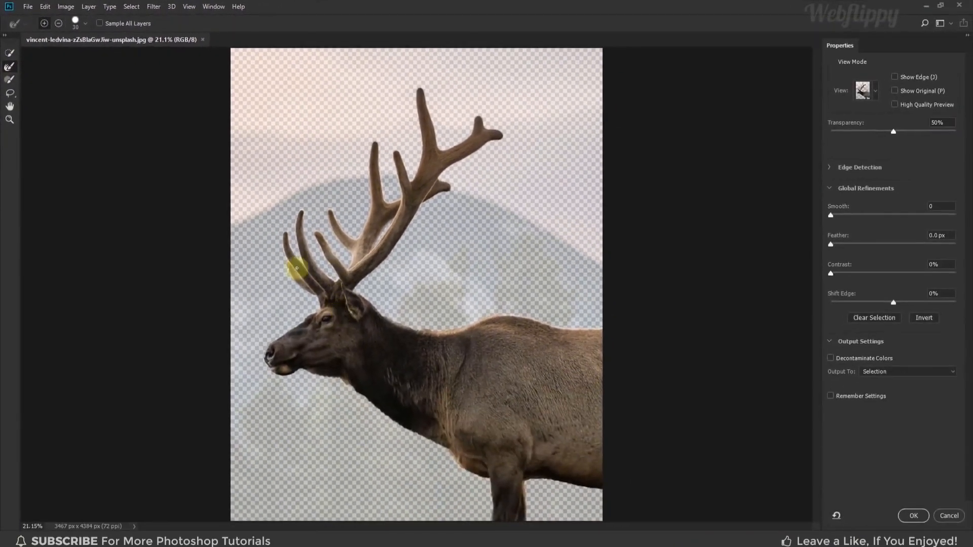
Refine the fur edges along the elk's forehead, muzzle, throat, neck and back with the Refine Edge Brush
{"action": "scroll", "coordinate": [327, 304], "scroll_direction": "up", "scroll_amount": 5}
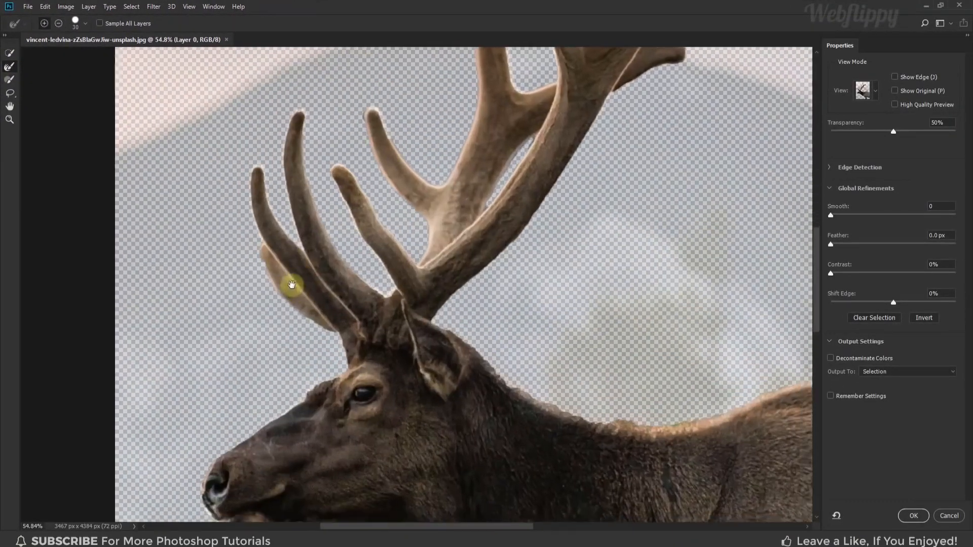
{"action": "mouse_move", "coordinate": [292, 285]}
{"action": "left_mouse_down"}
{"action": "mouse_move", "coordinate": [256, 232]}
{"action": "mouse_move", "coordinate": [282, 174]}
{"action": "left_mouse_up"}
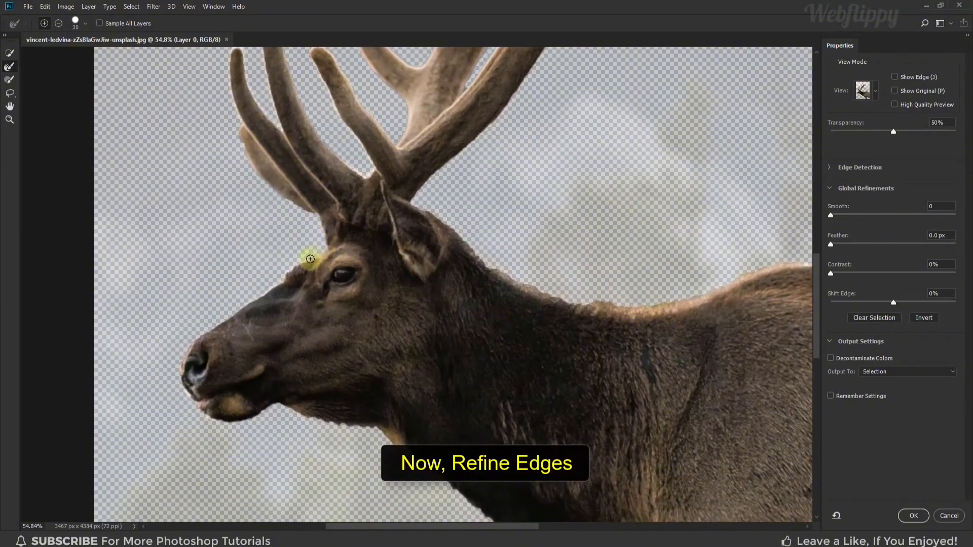
{"action": "left_click_drag", "start_coordinate": [264, 308], "coordinate": [296, 248]}
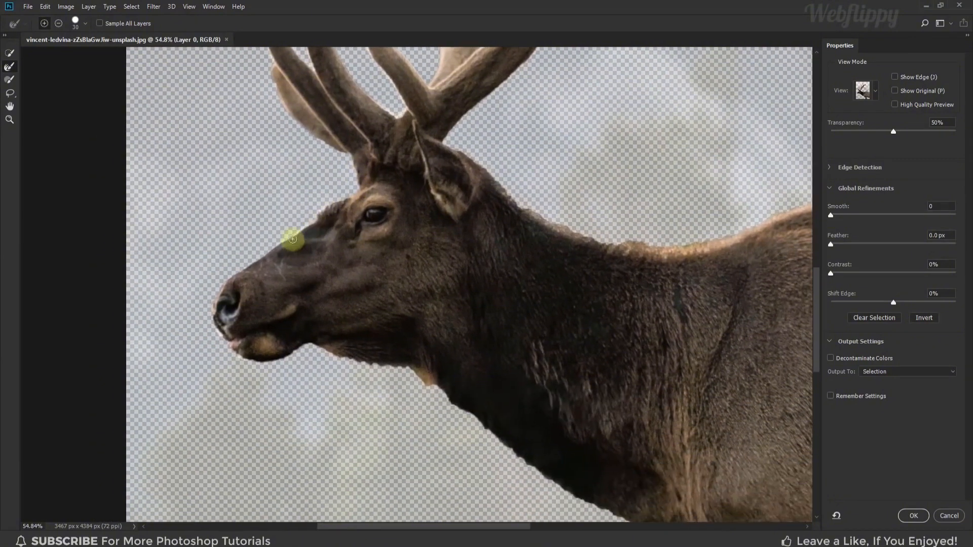
{"action": "left_click_drag", "start_coordinate": [224, 334], "coordinate": [210, 299]}
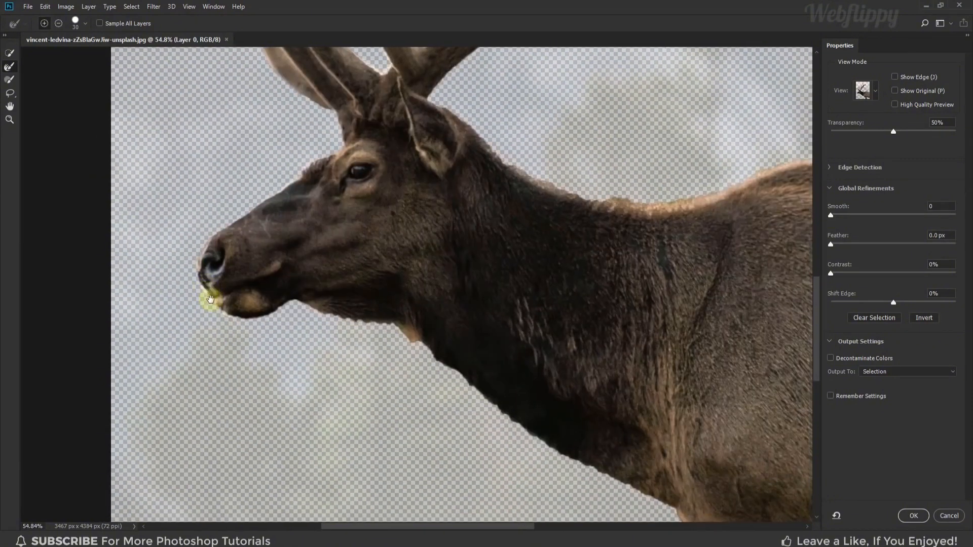
{"action": "left_click_drag", "start_coordinate": [255, 321], "coordinate": [226, 292]}
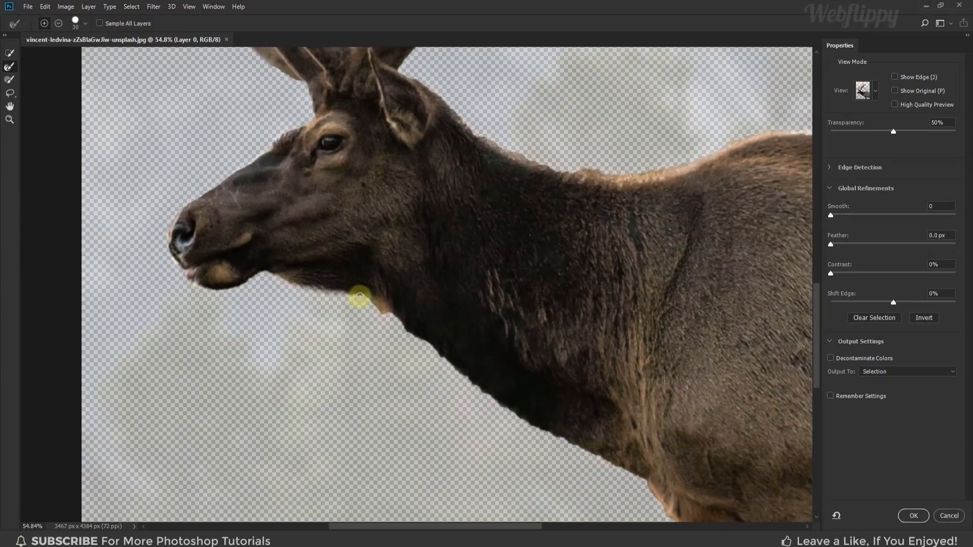
{"action": "left_click_drag", "start_coordinate": [379, 312], "coordinate": [317, 288]}
{"action": "left_click_drag", "start_coordinate": [426, 365], "coordinate": [274, 260]}
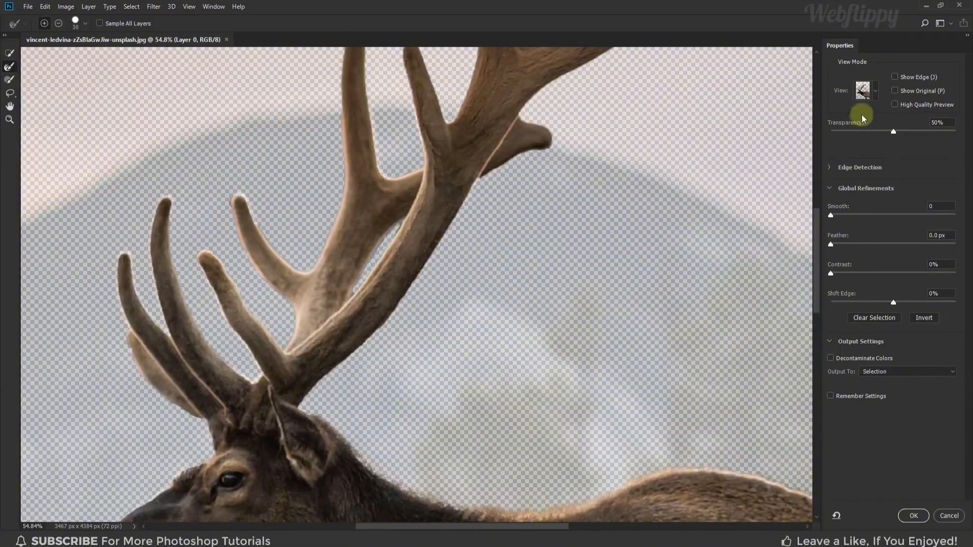
Switch the preview to On Black and refine the edges of the antlers with the Refine Edge Brush
{"action": "left_click", "coordinate": [876, 90]}
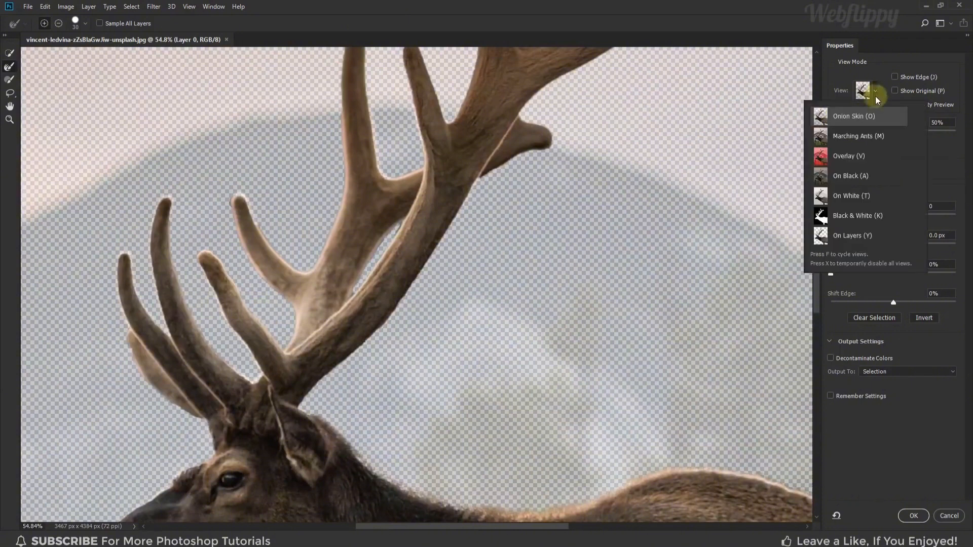
{"action": "left_click", "coordinate": [864, 176]}
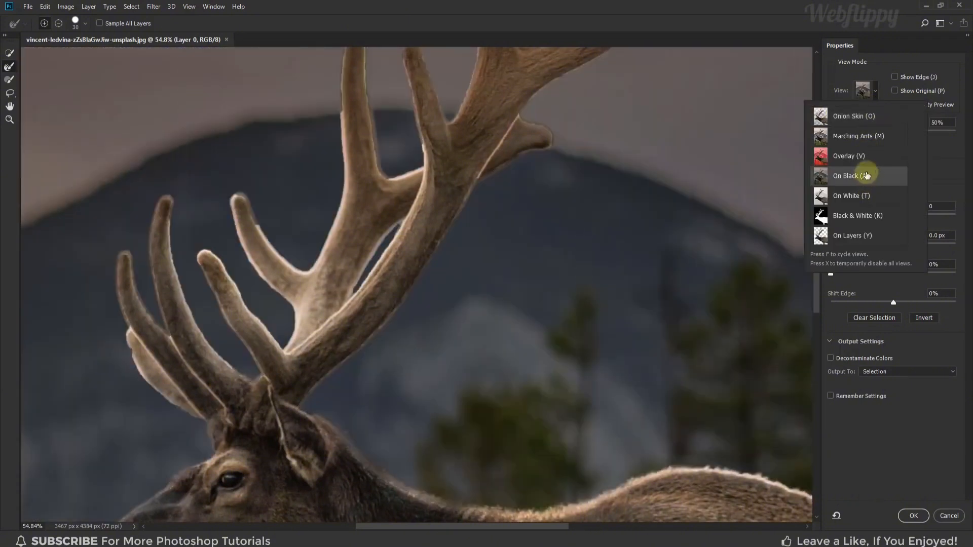
{"action": "left_click_drag", "start_coordinate": [548, 328], "coordinate": [521, 217]}
{"action": "left_click_drag", "start_coordinate": [314, 226], "coordinate": [289, 348]}
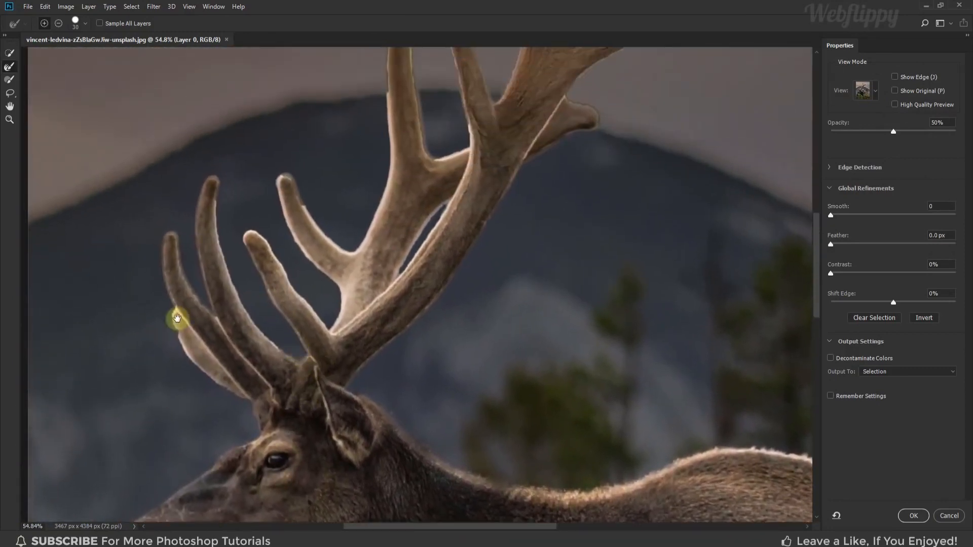
{"action": "left_click_drag", "start_coordinate": [302, 211], "coordinate": [296, 256]}
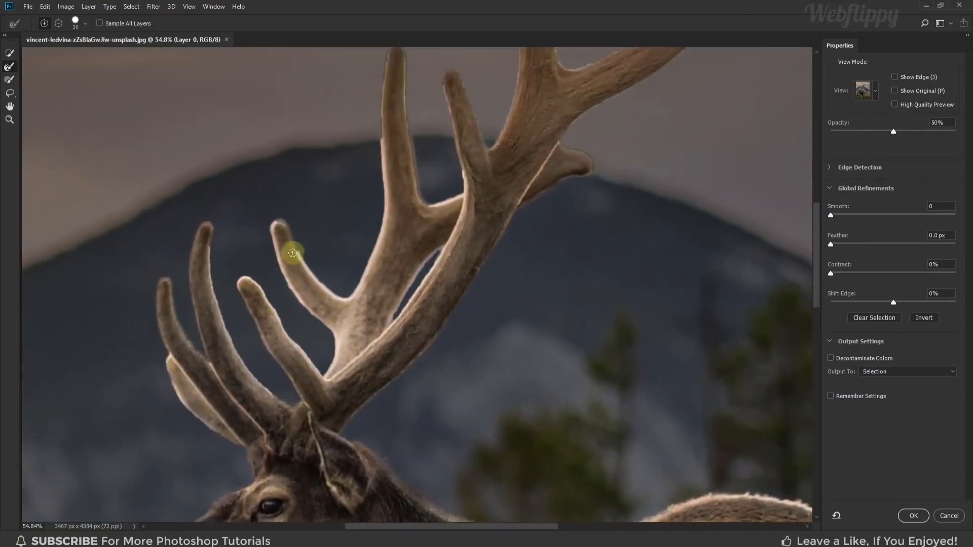
{"action": "left_click_drag", "start_coordinate": [321, 286], "coordinate": [184, 472]}
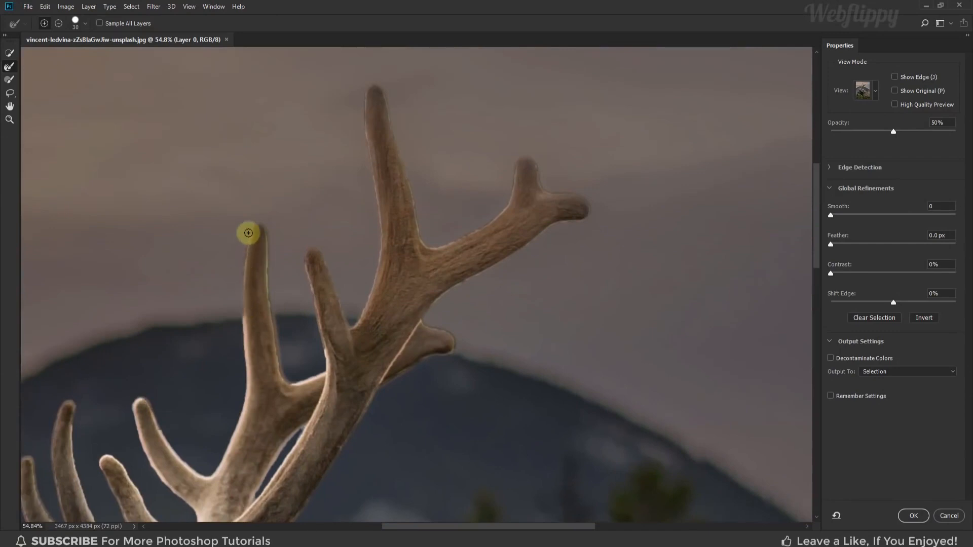
{"action": "mouse_move", "coordinate": [316, 295]}
{"action": "left_mouse_down"}
{"action": "mouse_move", "coordinate": [313, 259]}
{"action": "mouse_move", "coordinate": [327, 261]}
{"action": "left_mouse_up"}
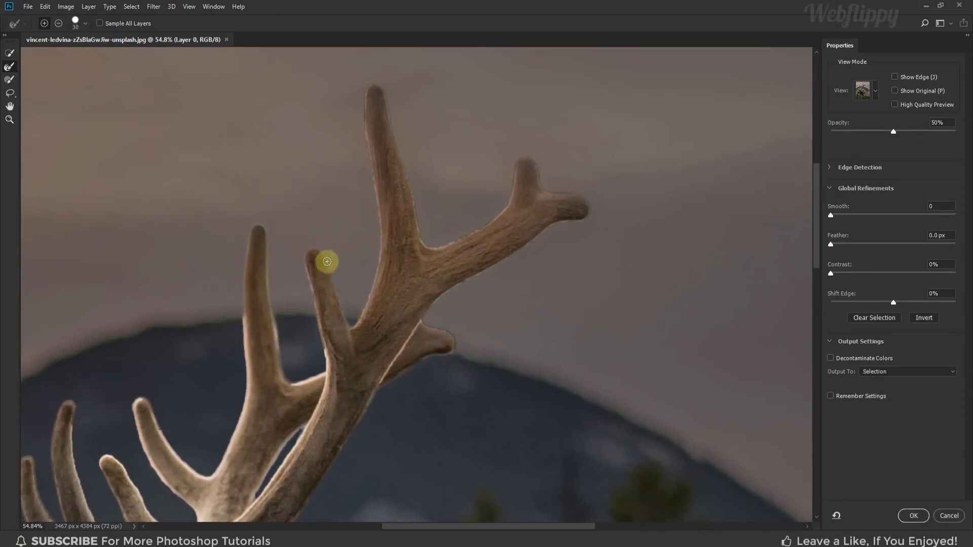
{"action": "left_click_drag", "start_coordinate": [426, 273], "coordinate": [411, 247]}
{"action": "left_click_drag", "start_coordinate": [410, 214], "coordinate": [458, 206]}
{"action": "scroll", "coordinate": [401, 327], "scroll_direction": "down", "scroll_amount": 6}
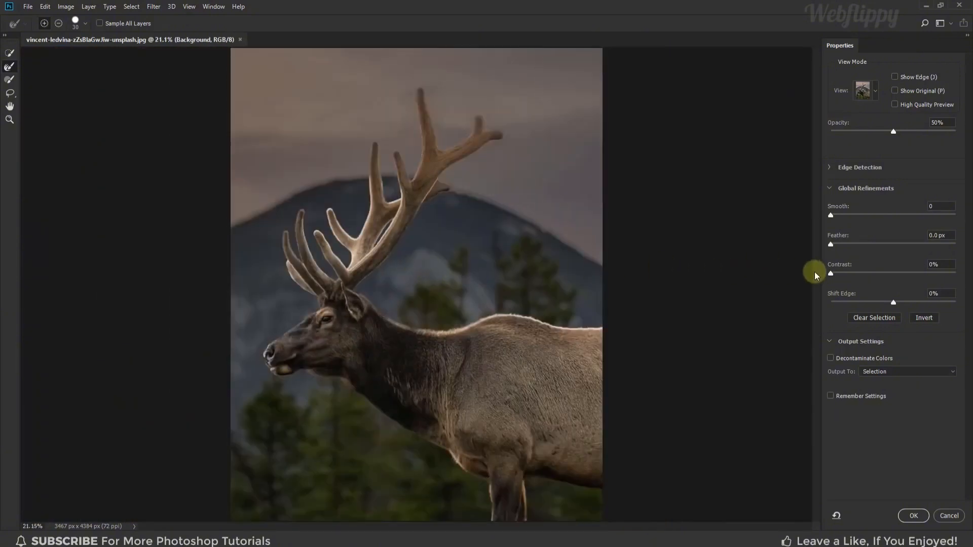
Set the edge contrast to 9%, enable Decontaminate Colors and output the result to New Layer with Layer Mask
{"action": "left_click_drag", "start_coordinate": [831, 273], "coordinate": [841, 273]}
{"action": "left_click", "coordinate": [830, 358]}
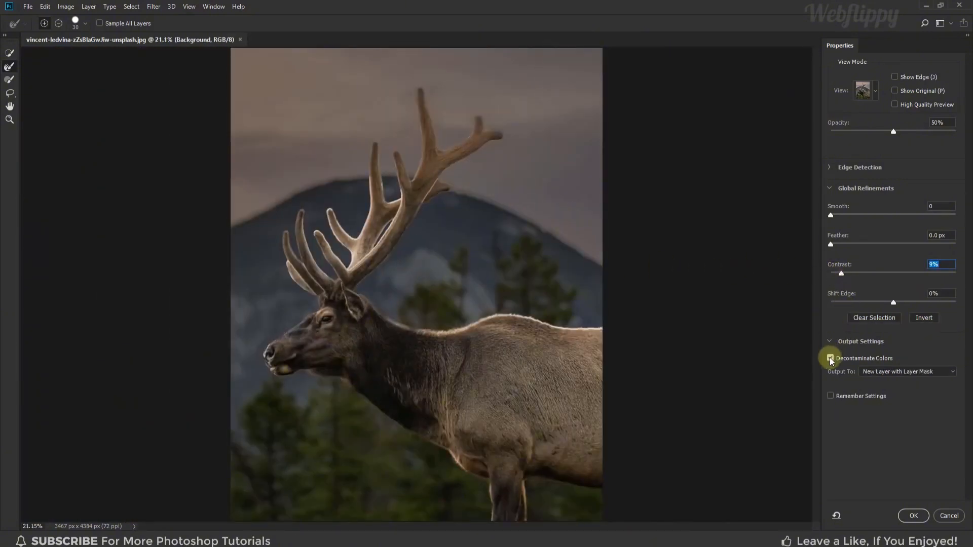
{"action": "left_click", "coordinate": [933, 372]}
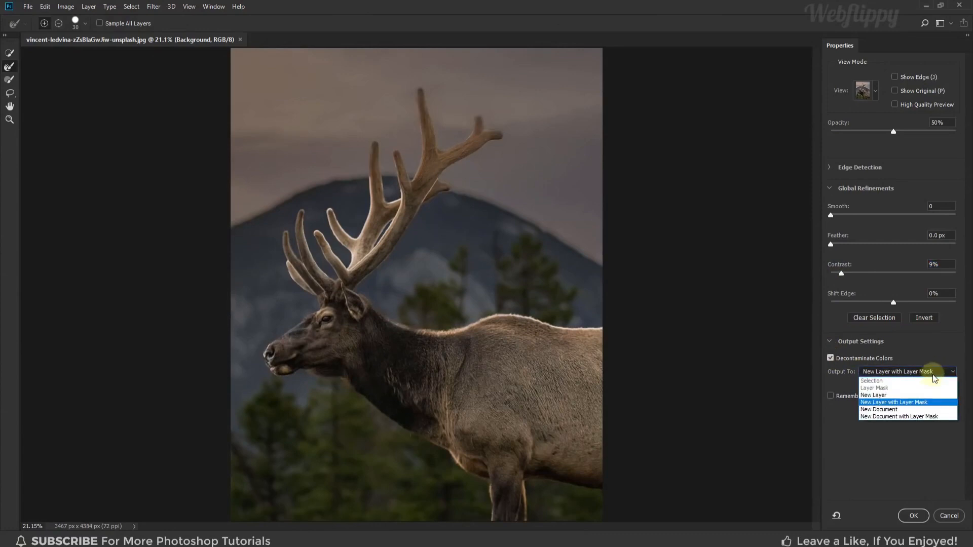
{"action": "left_click", "coordinate": [931, 403]}
{"action": "left_click", "coordinate": [913, 515]}
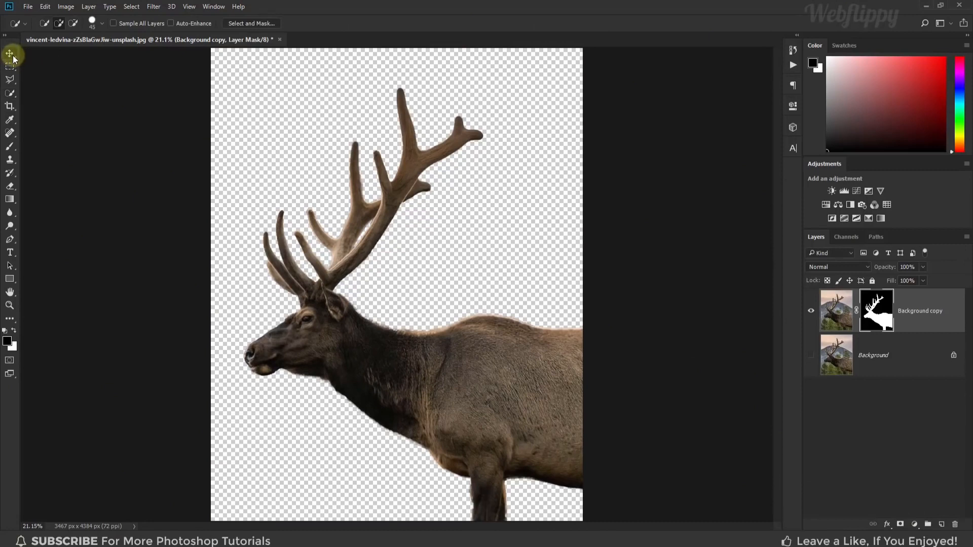
Toggle the masked elk layer off and on, and make the original Background layer visible
{"action": "left_click", "coordinate": [10, 54]}
{"action": "left_click", "coordinate": [811, 311]}
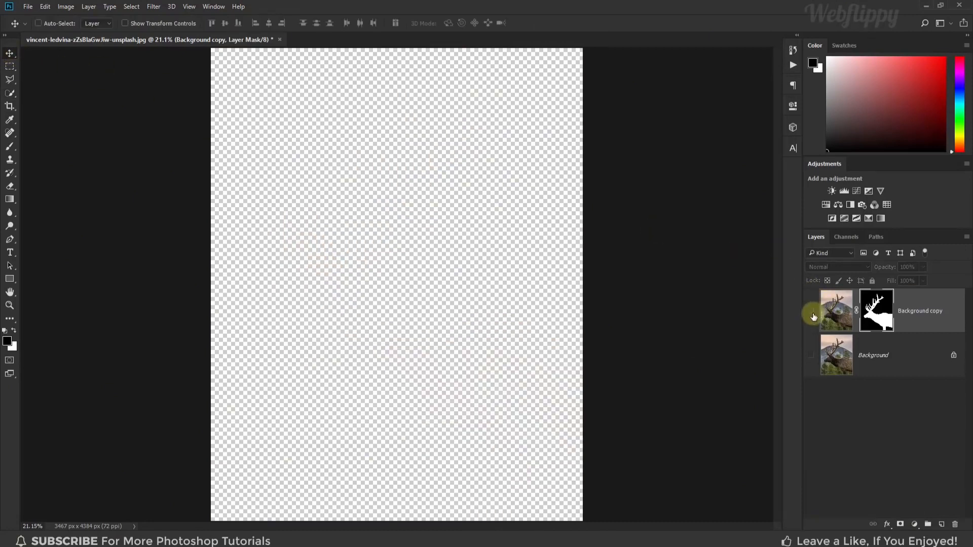
{"action": "left_click", "coordinate": [811, 311]}
{"action": "left_click", "coordinate": [811, 355]}
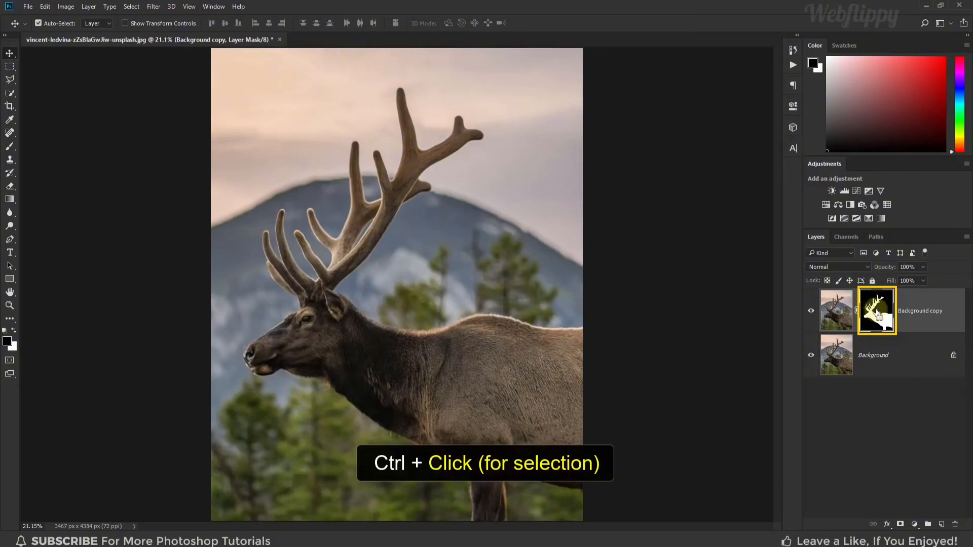
Load the elk's layer mask as a selection and set the Polygonal Lasso to subtract from it
{"action": "left_click", "coordinate": [878, 316], "text": "ctrl"}
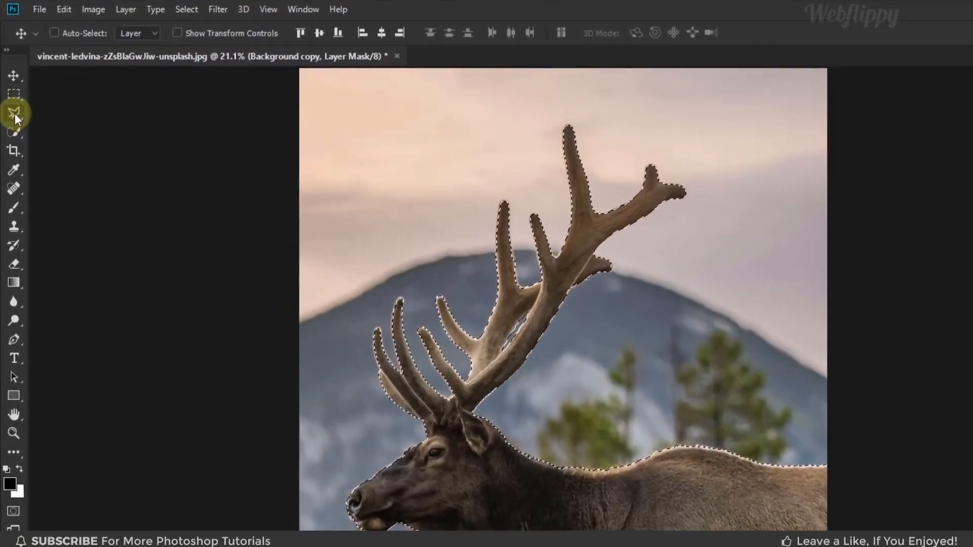
{"action": "left_click", "coordinate": [10, 80]}
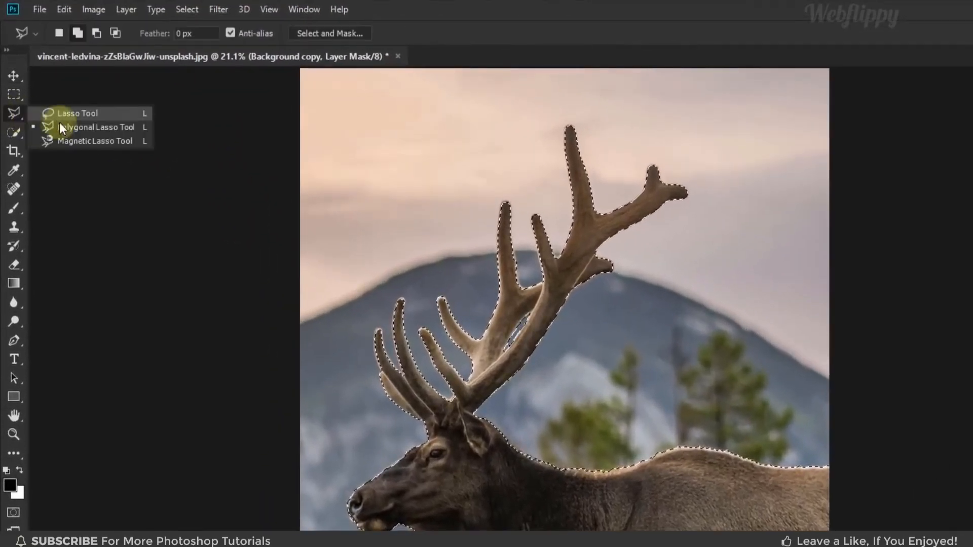
{"action": "left_click", "coordinate": [65, 131]}
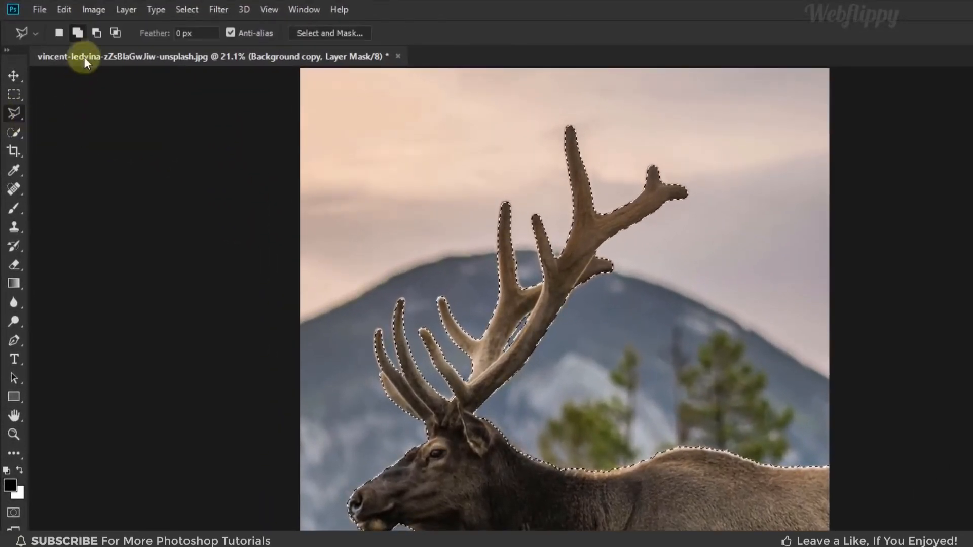
{"action": "left_click", "coordinate": [98, 35]}
Subtract the elk's head, ear and body from the selection with the Polygonal Lasso, keeping only the antlers selected
{"action": "scroll", "coordinate": [350, 385], "scroll_direction": "up", "scroll_amount": 5}
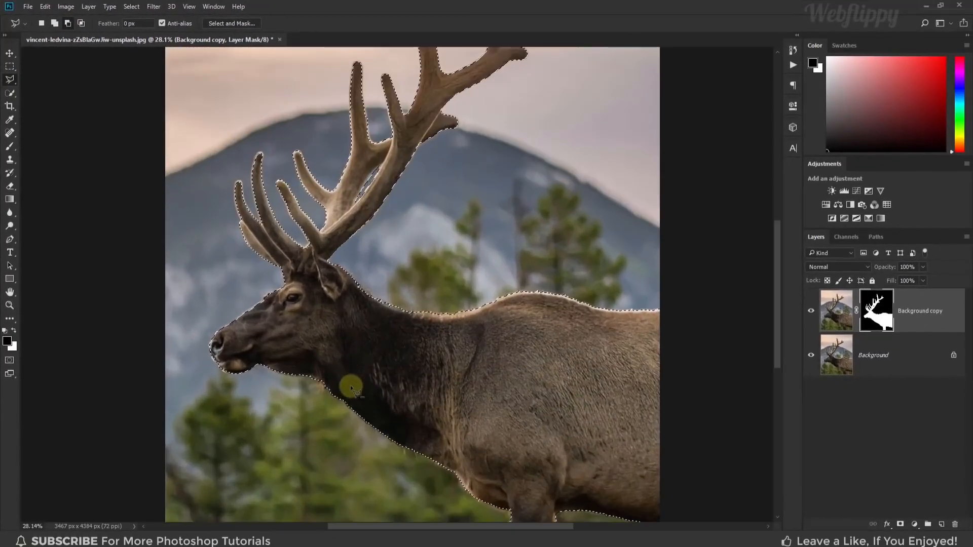
{"action": "left_click_drag", "start_coordinate": [307, 266], "coordinate": [299, 294]}
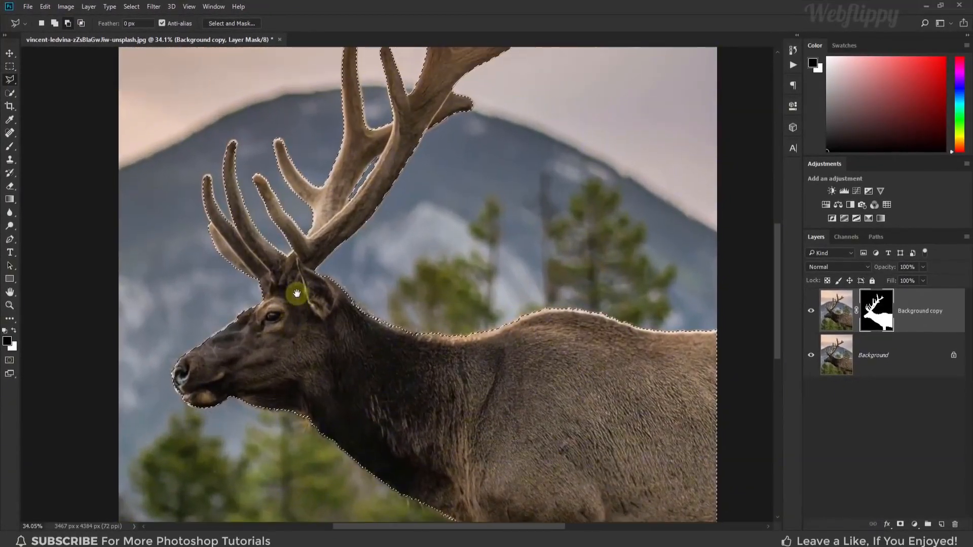
{"action": "left_click", "coordinate": [261, 291]}
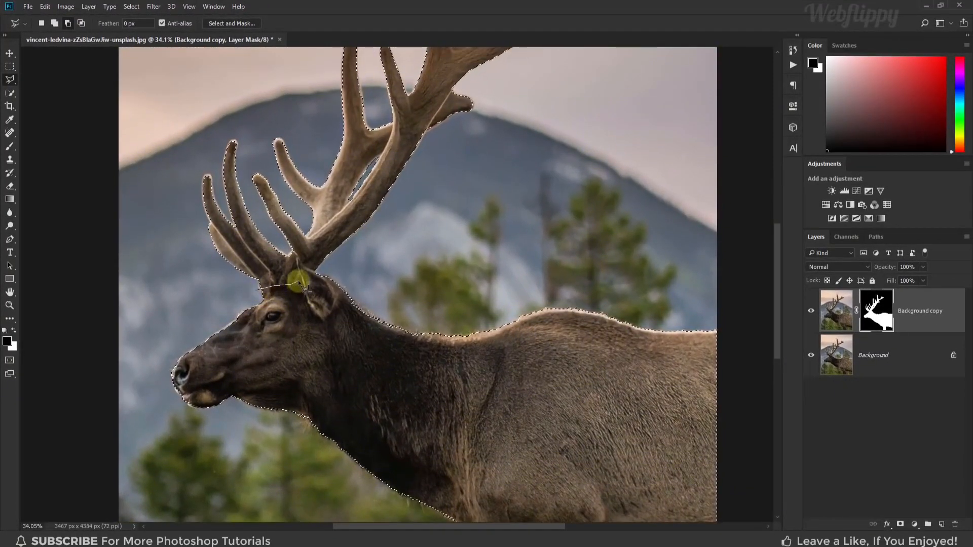
{"action": "left_click", "coordinate": [299, 256]}
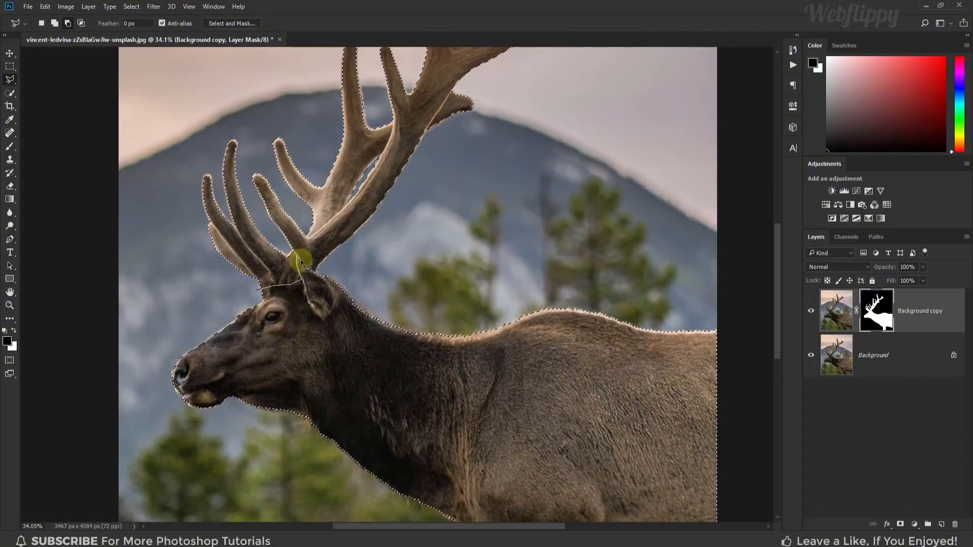
{"action": "left_click", "coordinate": [308, 269]}
{"action": "left_click", "coordinate": [364, 276]}
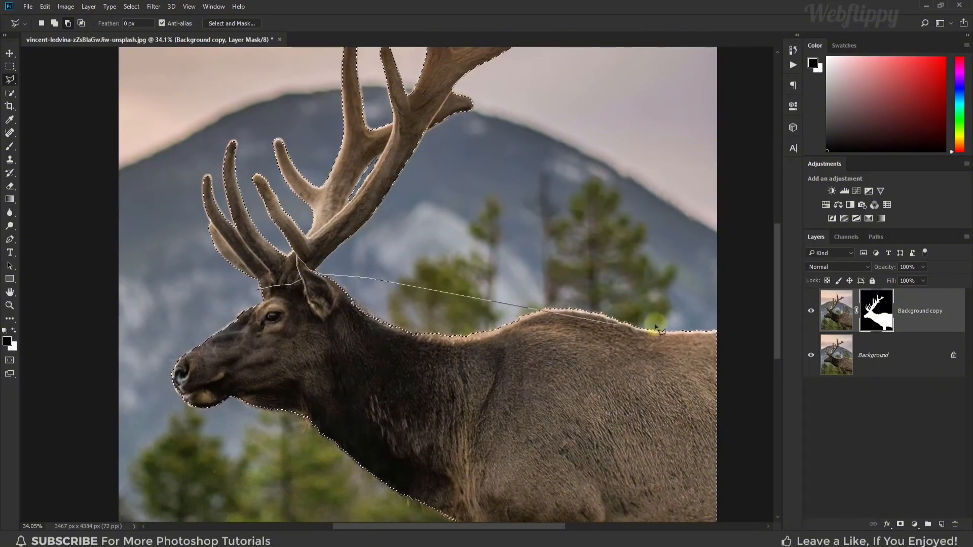
{"action": "left_click", "coordinate": [736, 304]}
{"action": "key", "text": "space"}
{"action": "left_click_drag", "start_coordinate": [614, 372], "coordinate": [601, 272]}
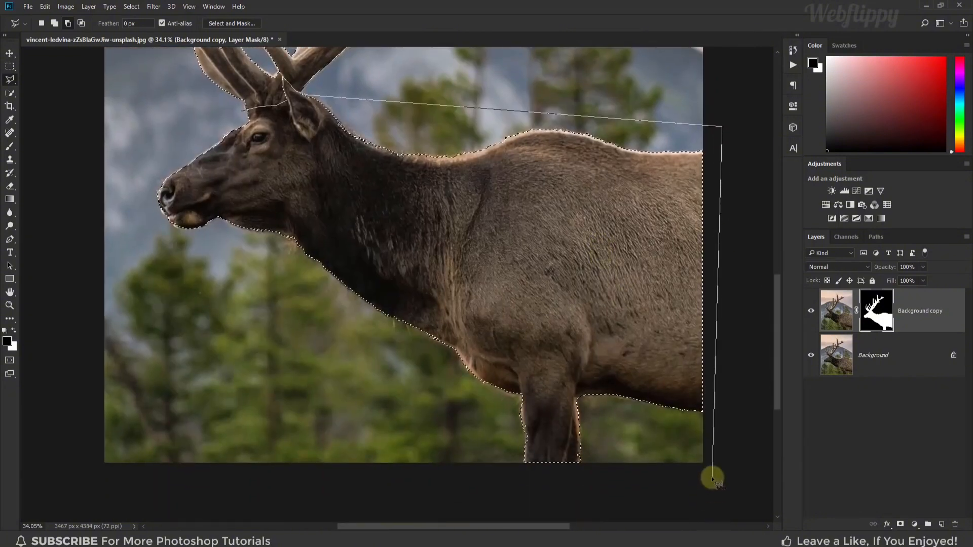
{"action": "left_click", "coordinate": [712, 477]}
{"action": "left_click", "coordinate": [71, 458]}
{"action": "key", "text": "space"}
{"action": "left_click_drag", "start_coordinate": [85, 244], "coordinate": [97, 360]}
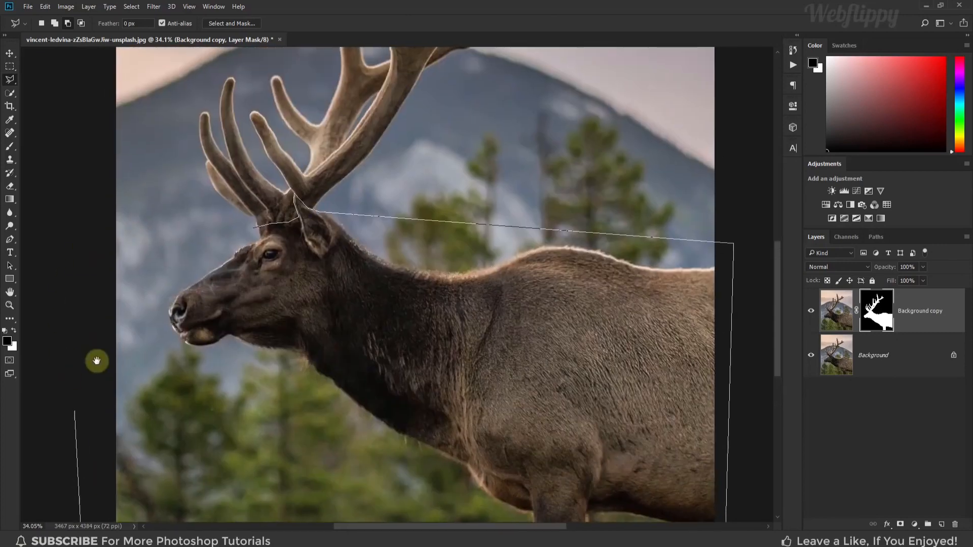
{"action": "left_click", "coordinate": [89, 287]}
{"action": "left_click", "coordinate": [255, 229]}
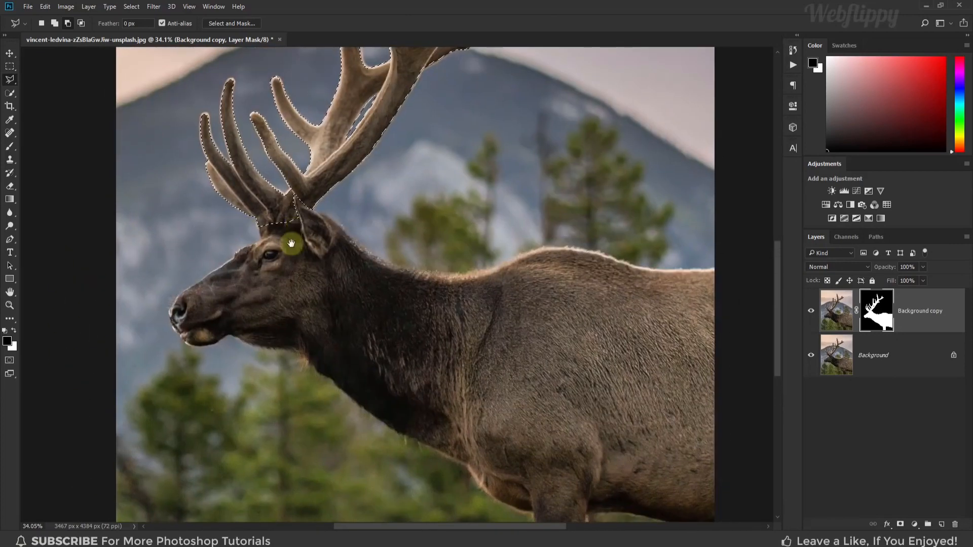
Copy the selected antlers from the masked elk layer's image onto a new layer
{"action": "left_click", "coordinate": [13, 57]}
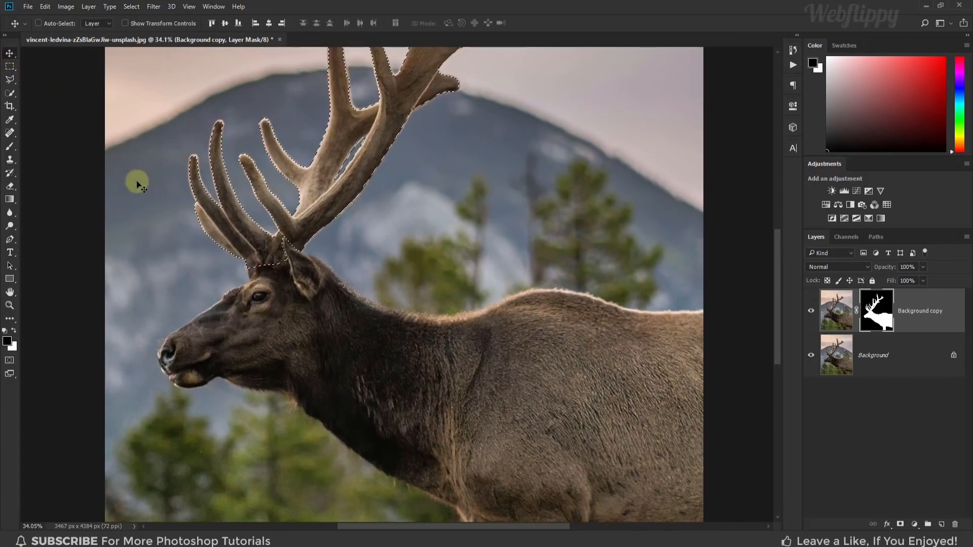
{"action": "key", "text": "ctrl+0"}
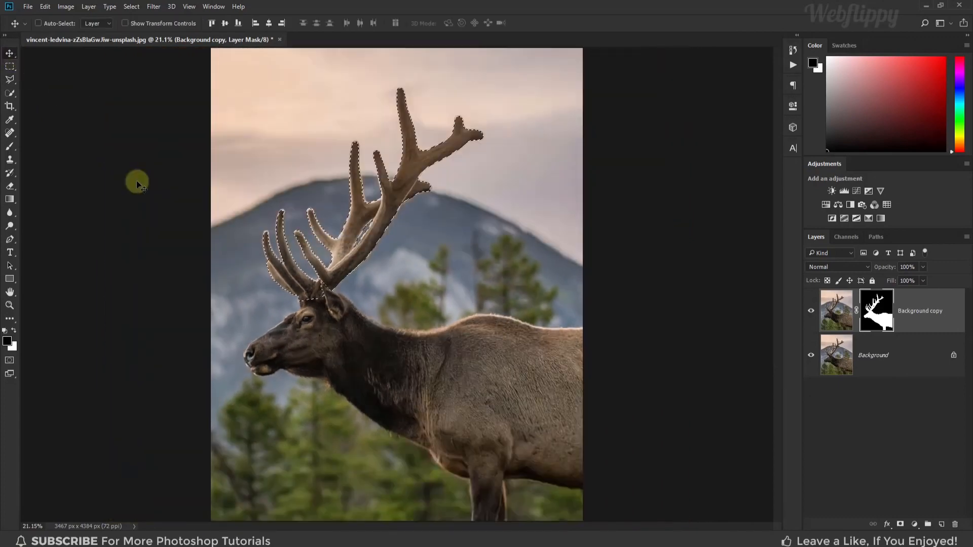
{"action": "left_click", "coordinate": [840, 308]}
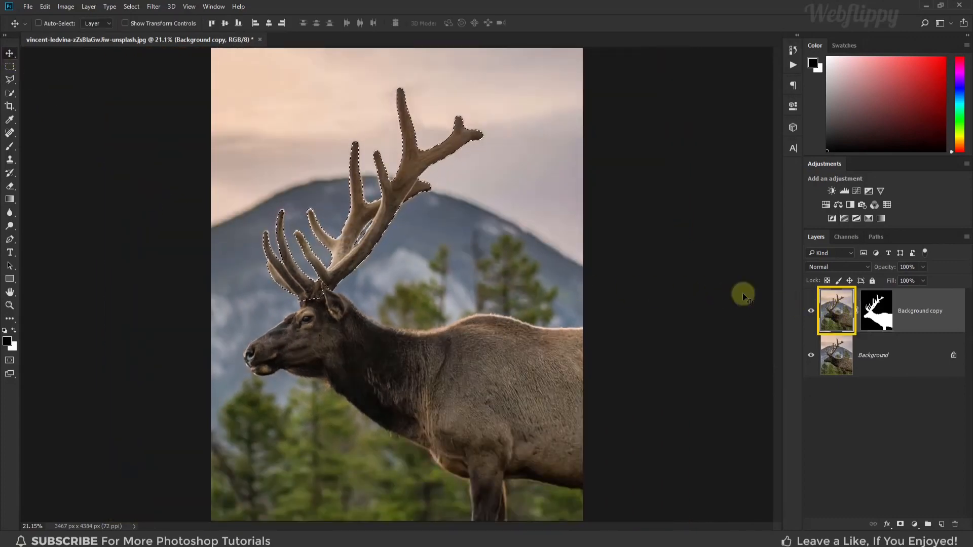
{"action": "key", "text": "ctrl+j"}
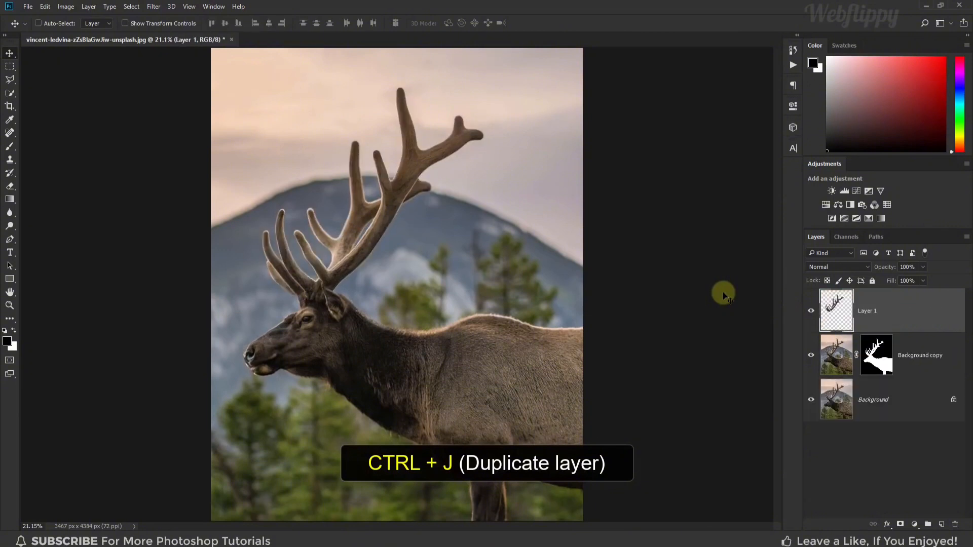
Check the antler cutout by hiding both layers beneath it and toggling it, and make all layers visible again
{"action": "left_click", "coordinate": [810, 354]}
{"action": "left_click", "coordinate": [811, 399]}
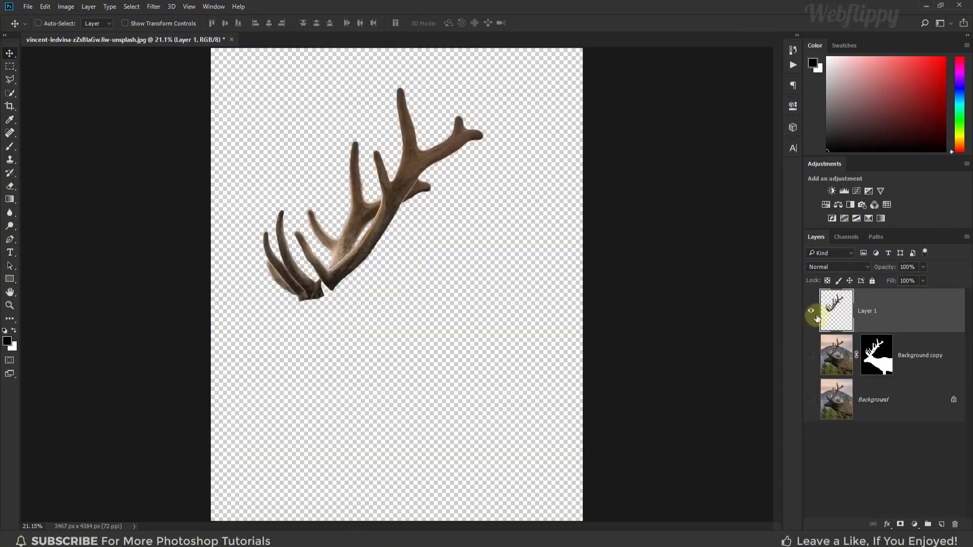
{"action": "left_click", "coordinate": [815, 315]}
{"action": "left_click", "coordinate": [816, 316]}
{"action": "left_click", "coordinate": [811, 354]}
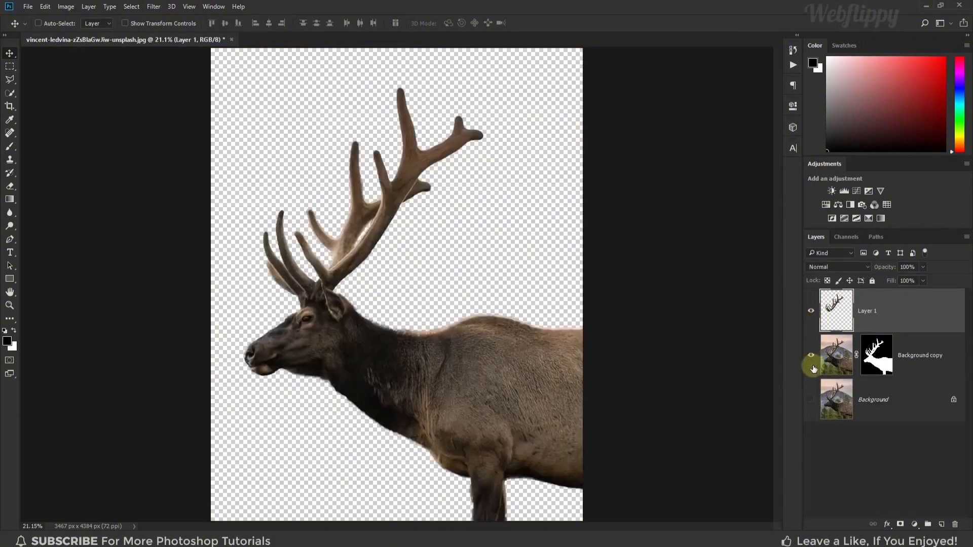
{"action": "left_click", "coordinate": [811, 399]}
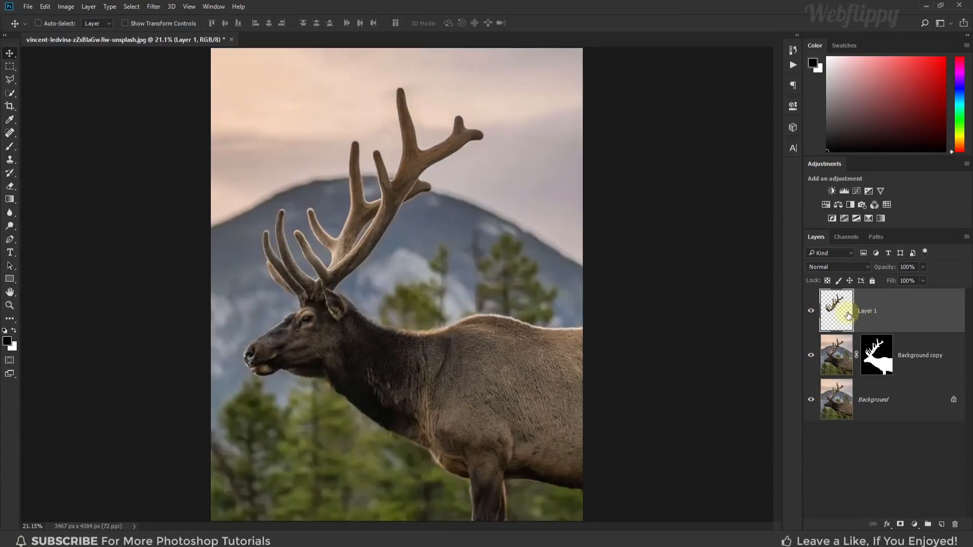
Put the antler layer in a group, collapse the group and hide it
{"action": "key", "text": "ctrl+g"}
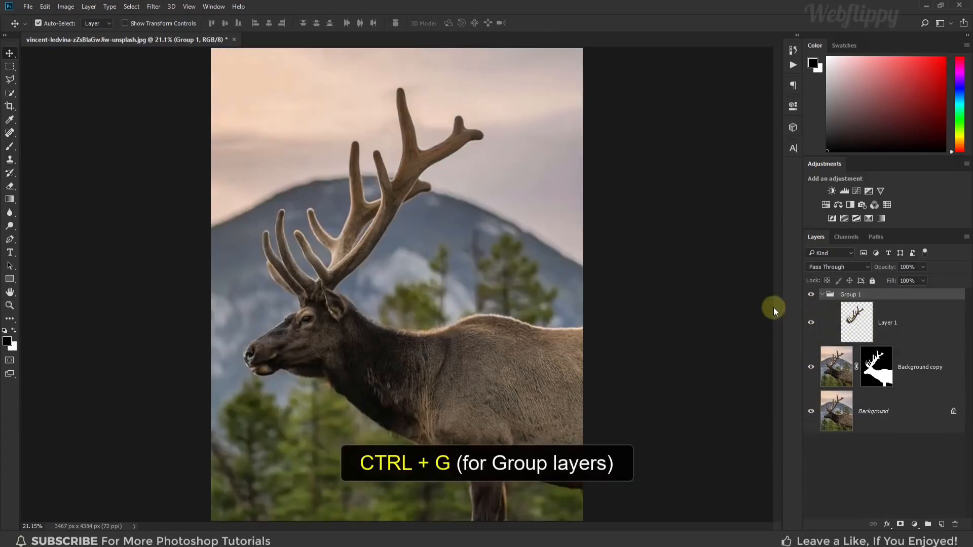
{"action": "left_click", "coordinate": [818, 296]}
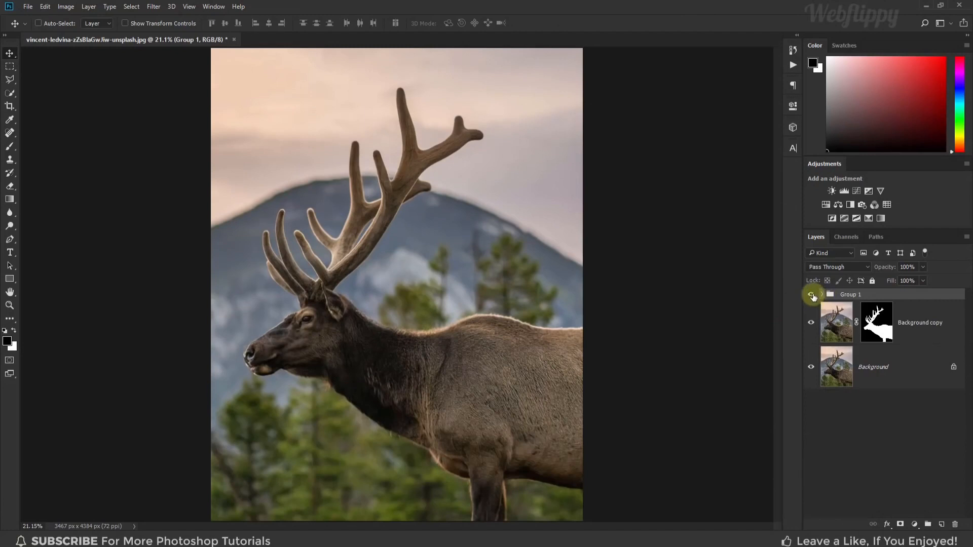
Add a Color Lookup adjustment layer with the Moonlight.3DL LUT directly above the Background layer and toggle it to compare
{"action": "left_click", "coordinate": [878, 362]}
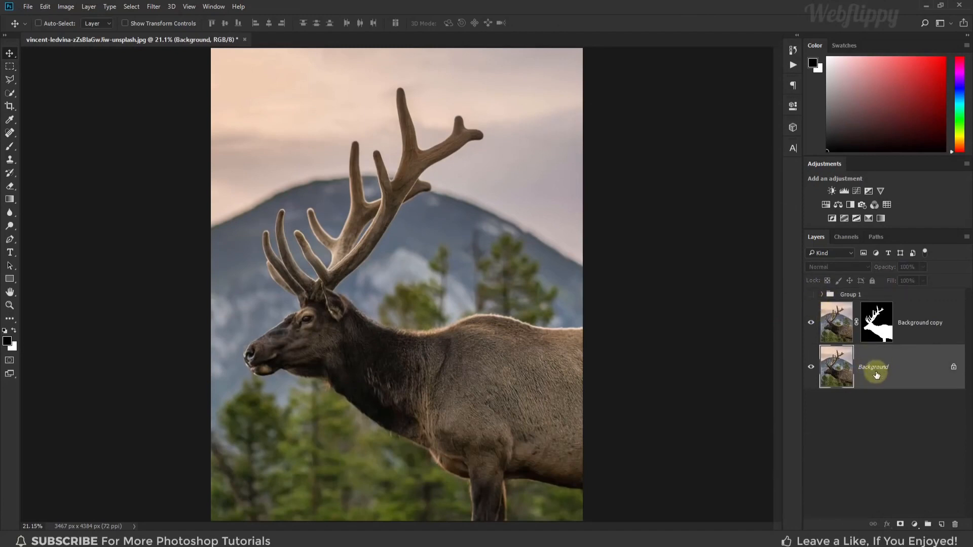
{"action": "left_click", "coordinate": [914, 525]}
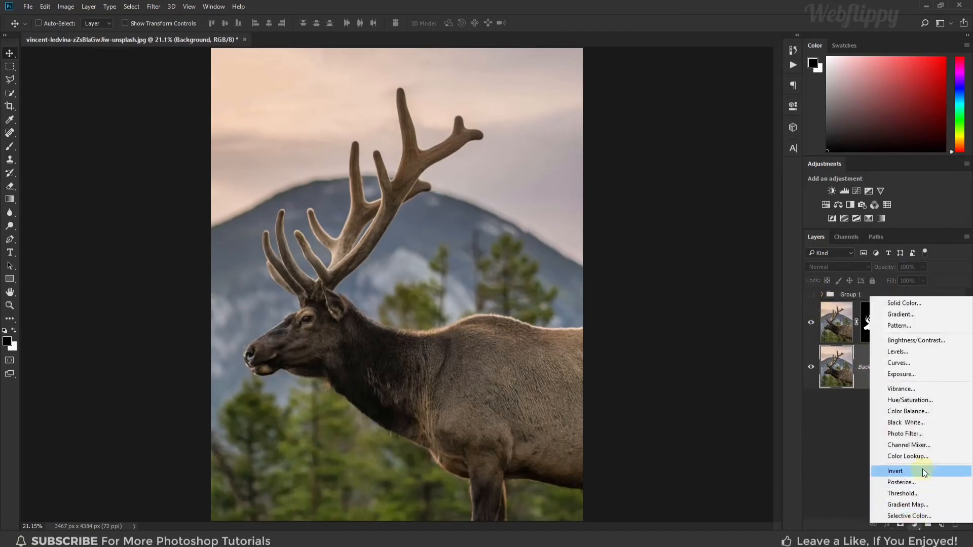
{"action": "left_click", "coordinate": [924, 456]}
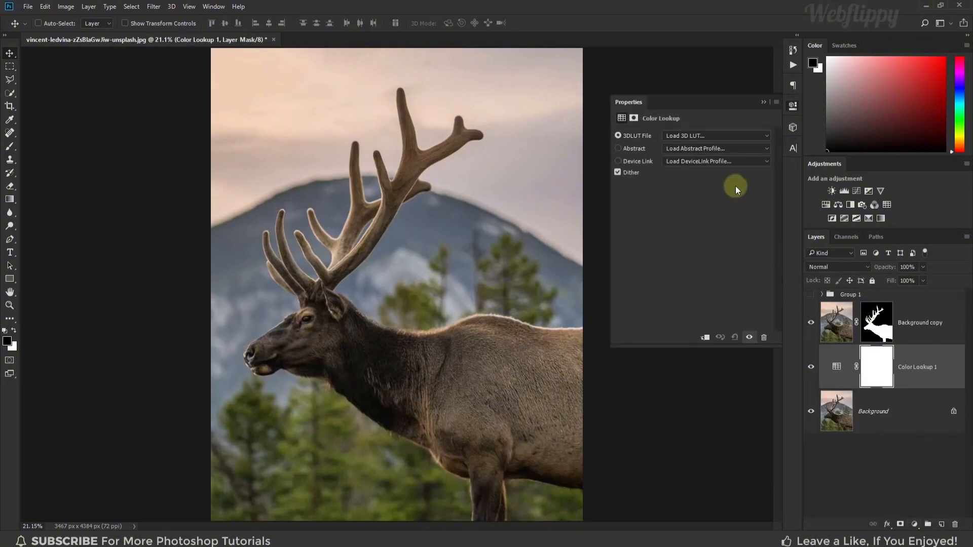
{"action": "left_click", "coordinate": [731, 135]}
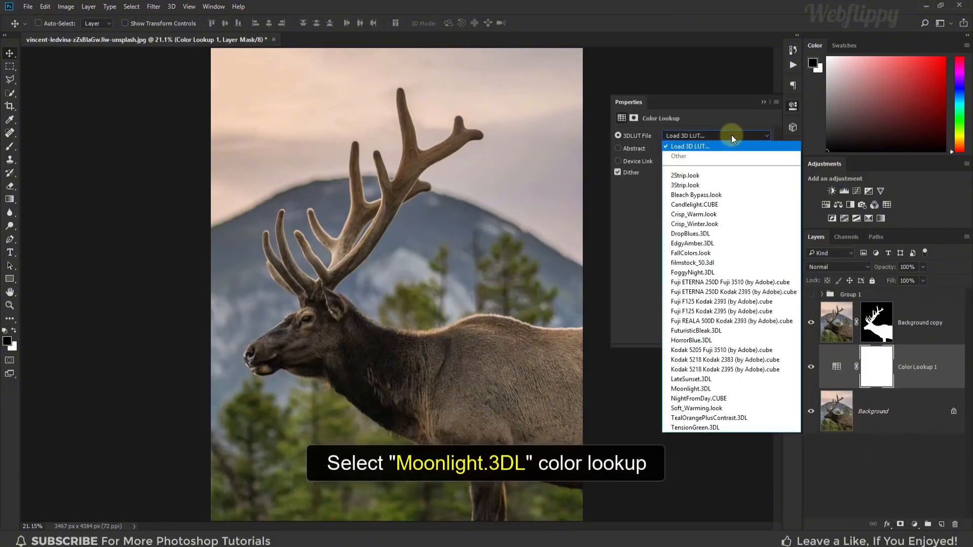
{"action": "left_click", "coordinate": [729, 388]}
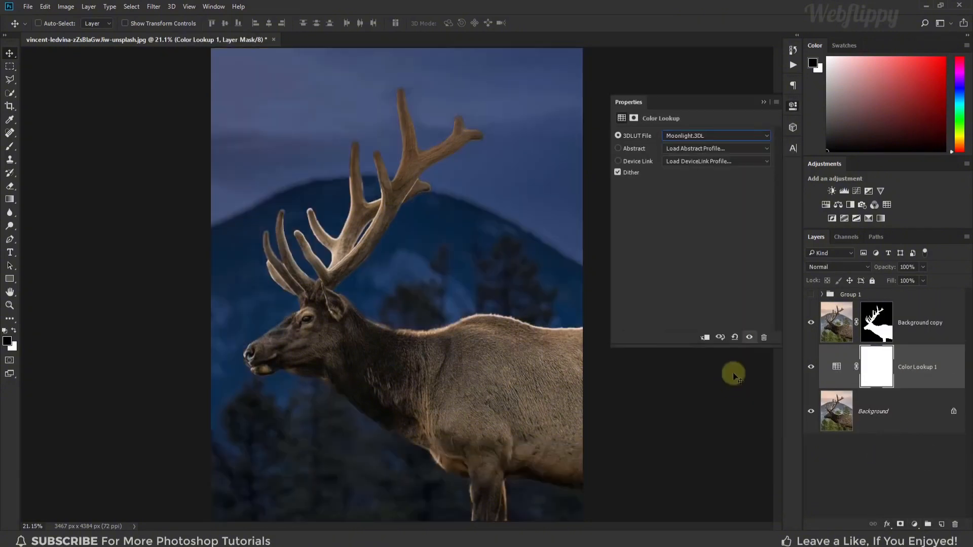
{"action": "left_click", "coordinate": [765, 102]}
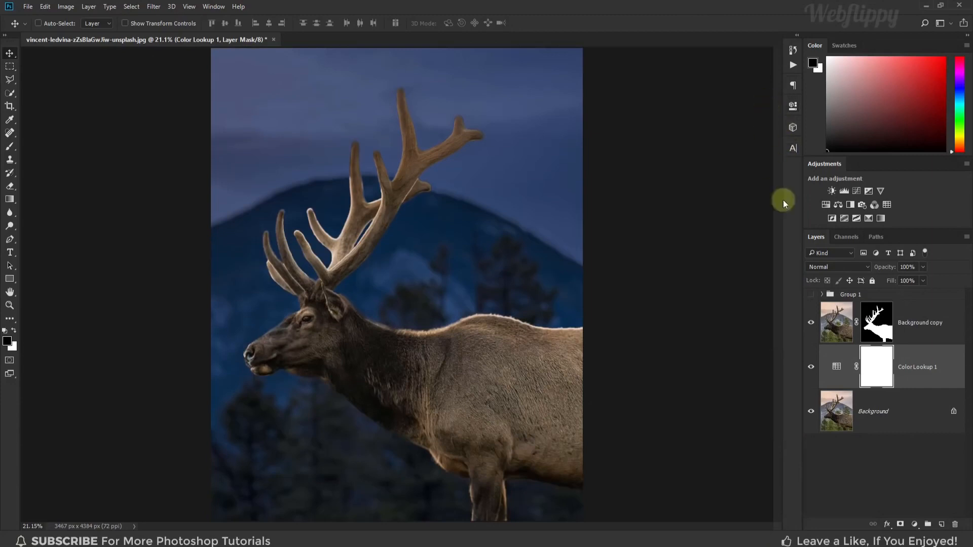
{"action": "left_click", "coordinate": [811, 367]}
{"action": "left_click", "coordinate": [811, 367]}
Add a Black & White adjustment layer above the Color Lookup at 50% opacity and toggle it to compare
{"action": "left_click", "coordinate": [912, 522]}
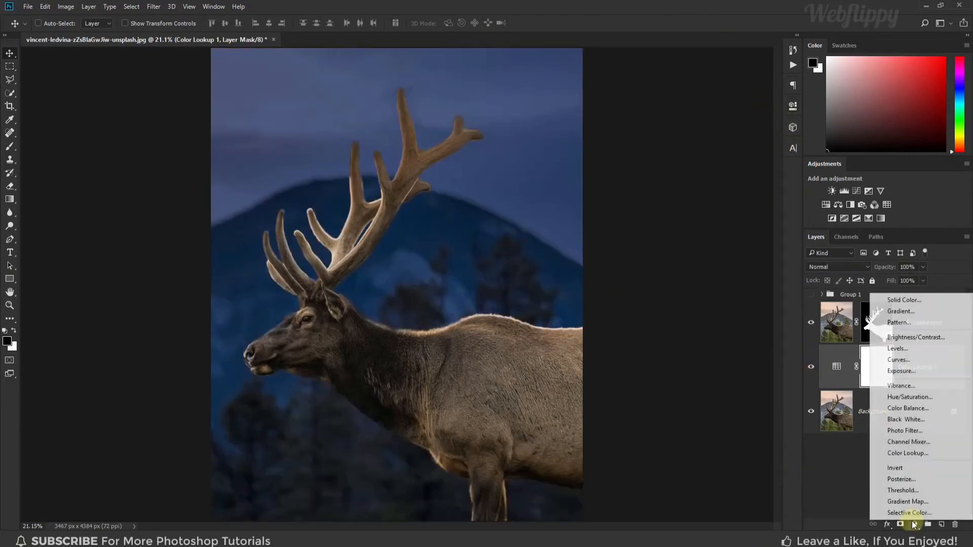
{"action": "left_click", "coordinate": [907, 419]}
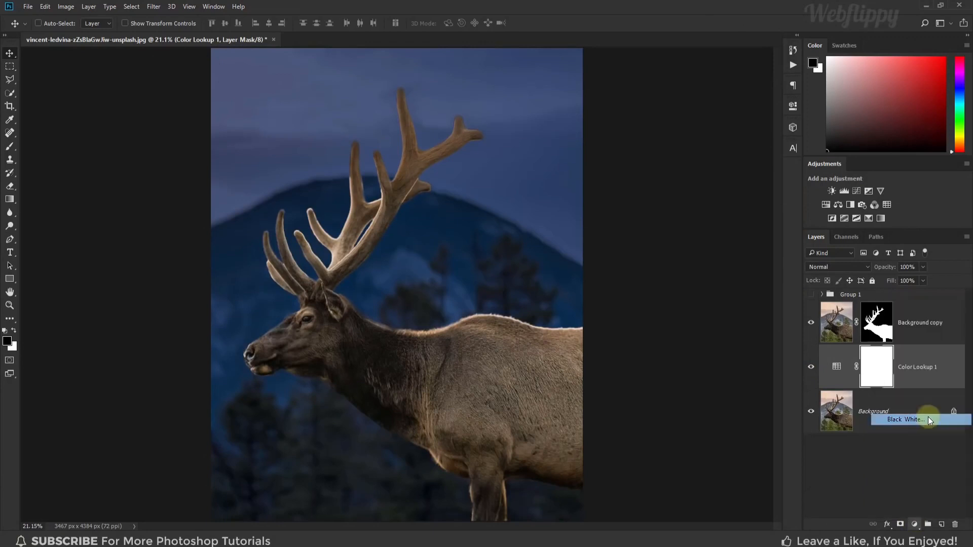
{"action": "left_click", "coordinate": [764, 102]}
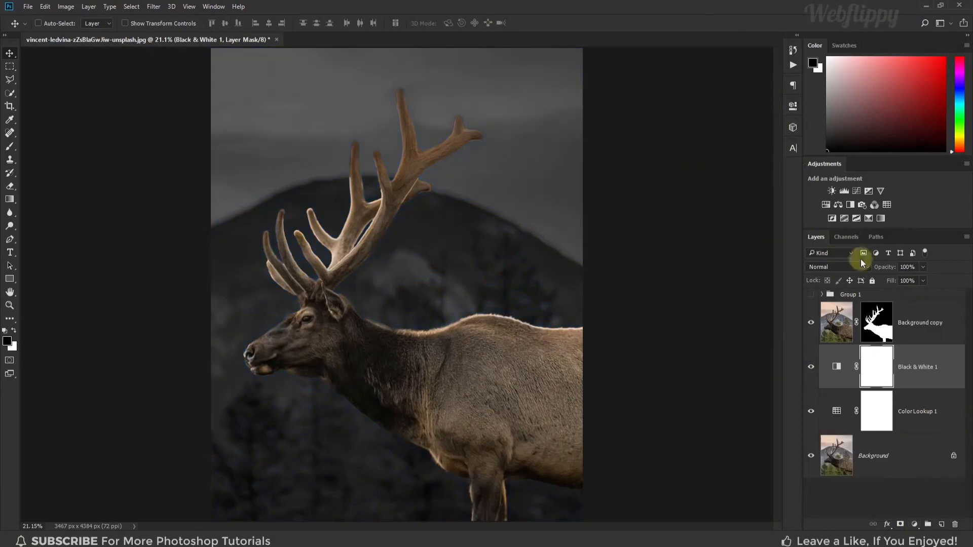
{"action": "left_click", "coordinate": [923, 268]}
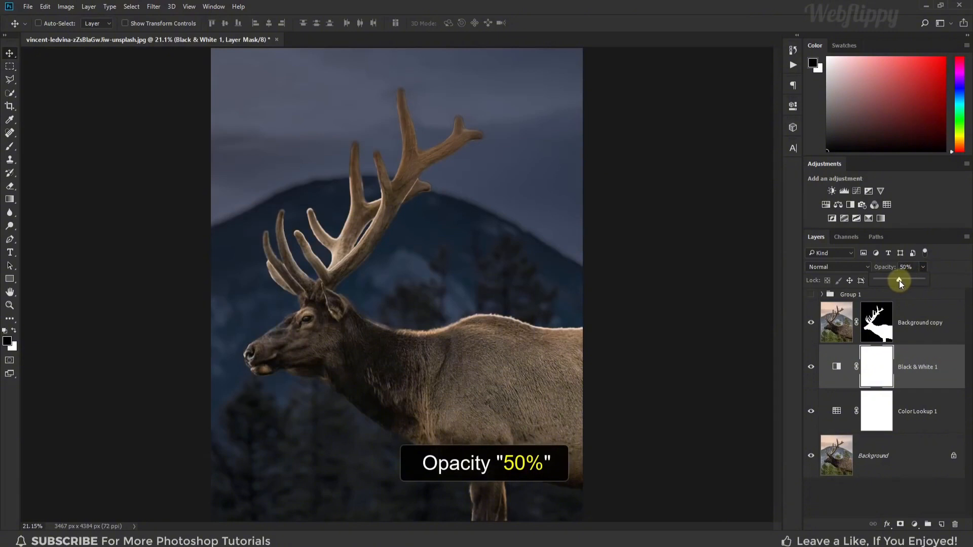
{"action": "left_click", "coordinate": [812, 367]}
{"action": "left_click", "coordinate": [811, 367]}
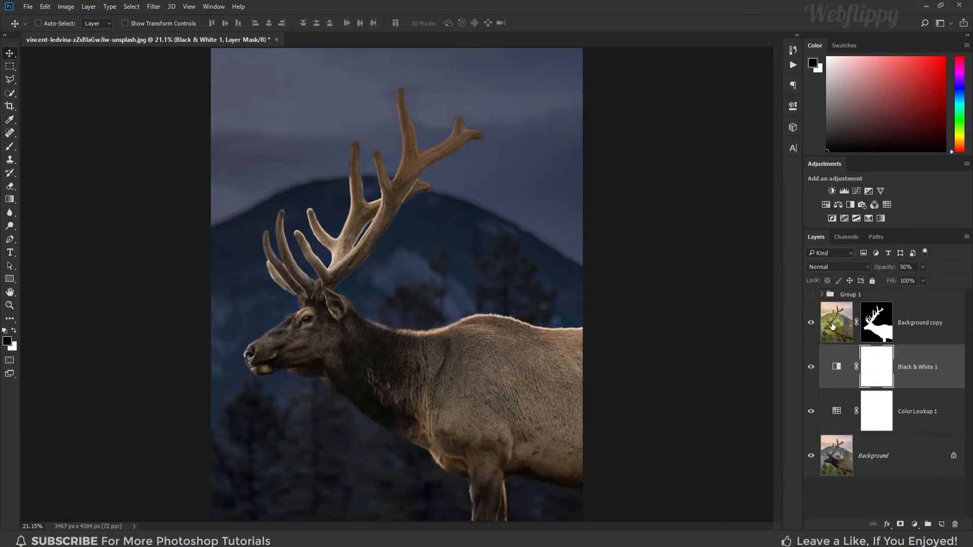
Show and expand the antler group, and convert the antler layer inside it to a Smart Object
{"action": "left_click", "coordinate": [827, 294]}
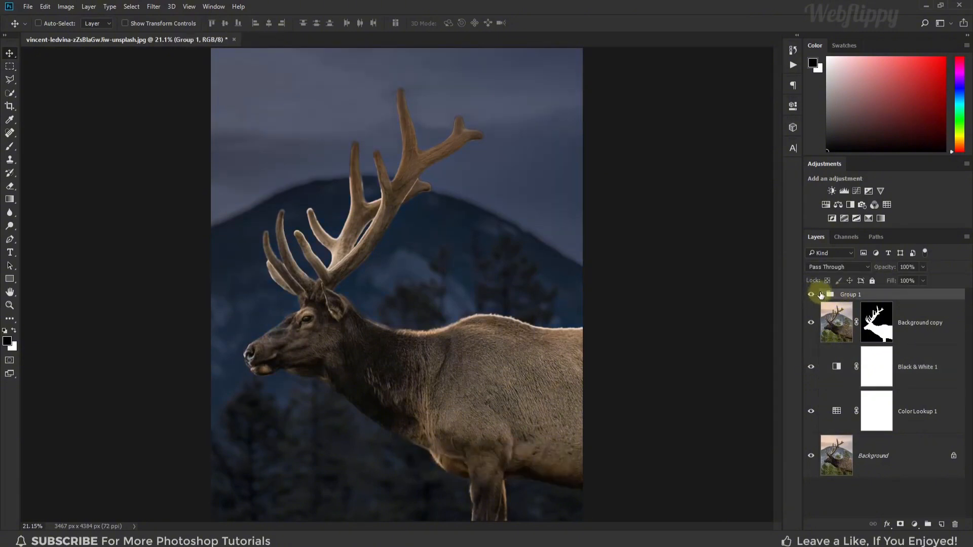
{"action": "left_click", "coordinate": [822, 295]}
{"action": "left_click", "coordinate": [864, 329]}
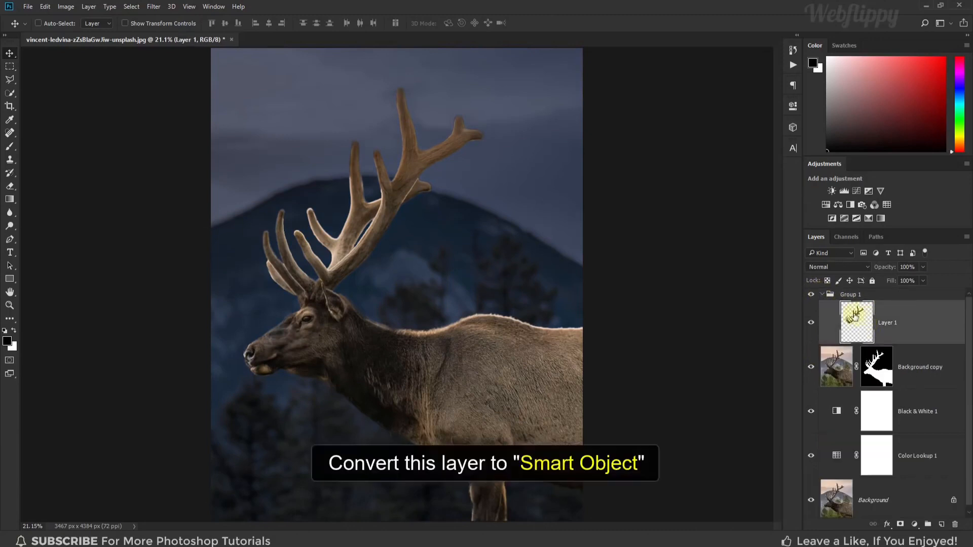
{"action": "right_click", "coordinate": [926, 319]}
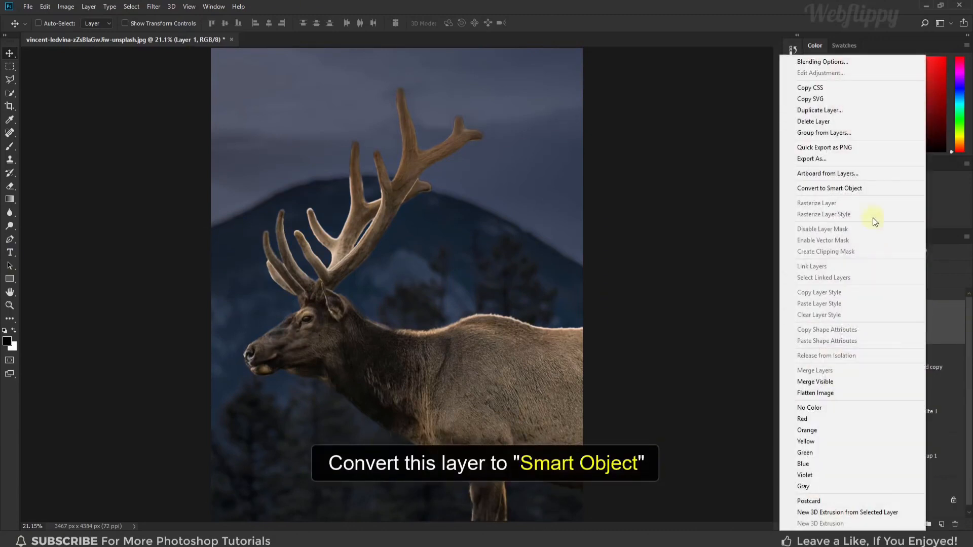
{"action": "left_click", "coordinate": [867, 189]}
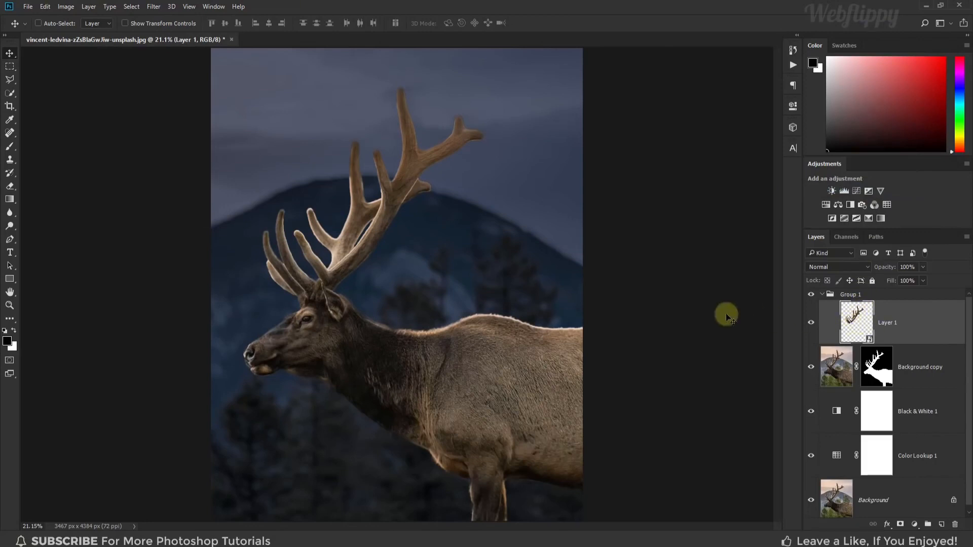
Duplicate the antler Smart Object layer and set the copy's blending mode to Linear Dodge (Add)
{"action": "key", "text": "ctrl+j"}
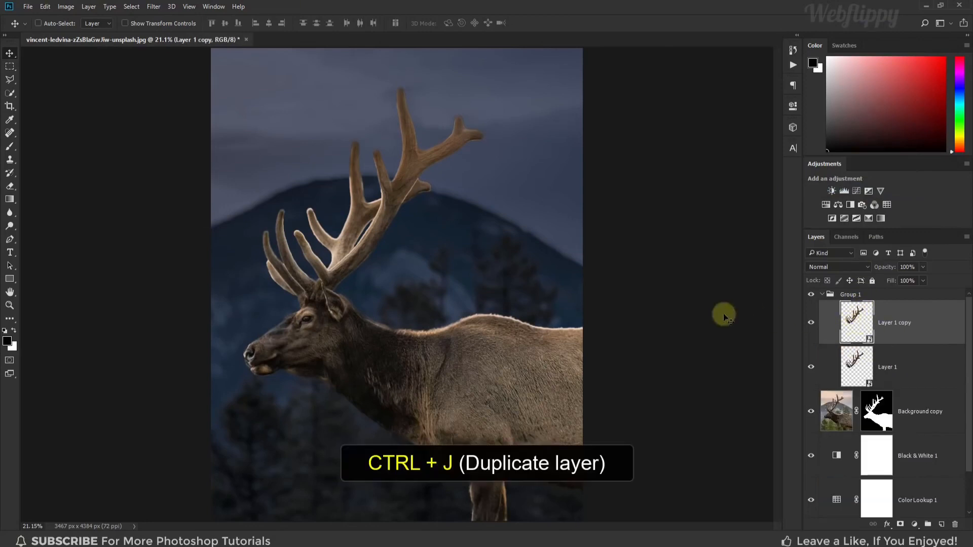
{"action": "left_click", "coordinate": [840, 264]}
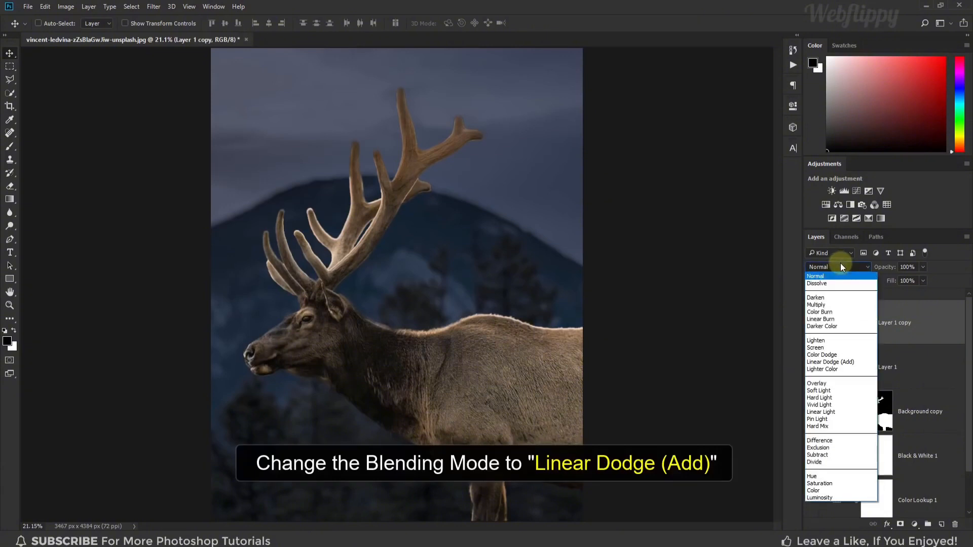
{"action": "left_click", "coordinate": [862, 361]}
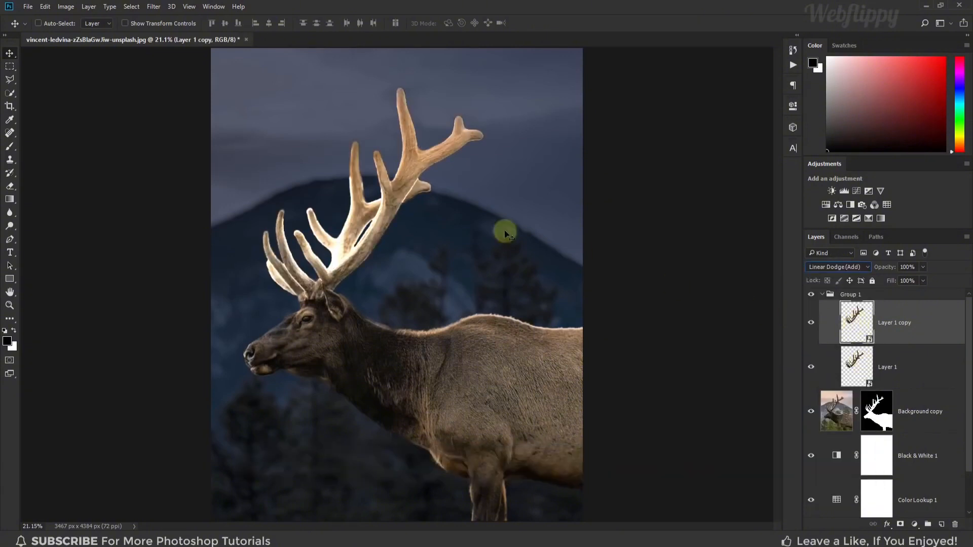
Apply a Gaussian Blur with a 5-pixel radius to the antler copy and toggle the layer to compare
{"action": "left_click", "coordinate": [154, 6]}
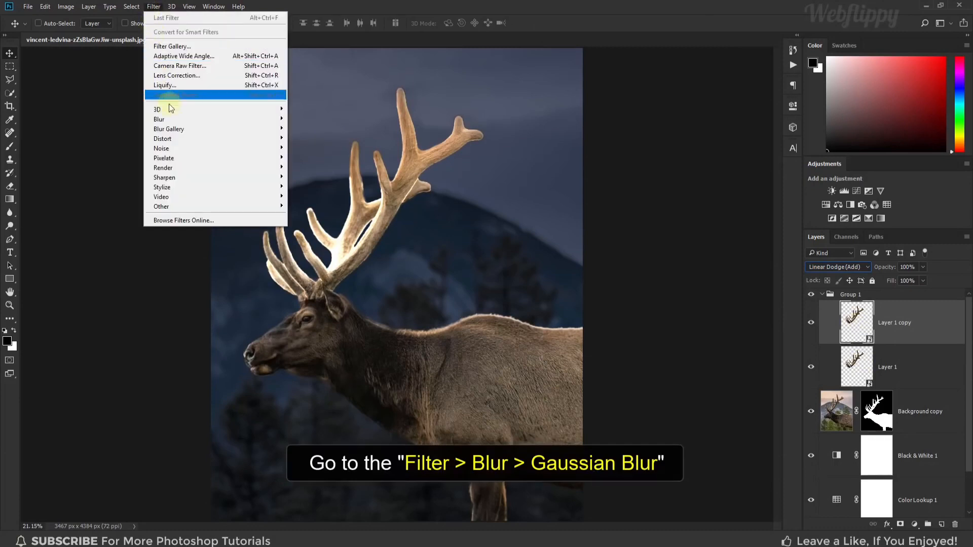
{"action": "mouse_move", "coordinate": [171, 119]}
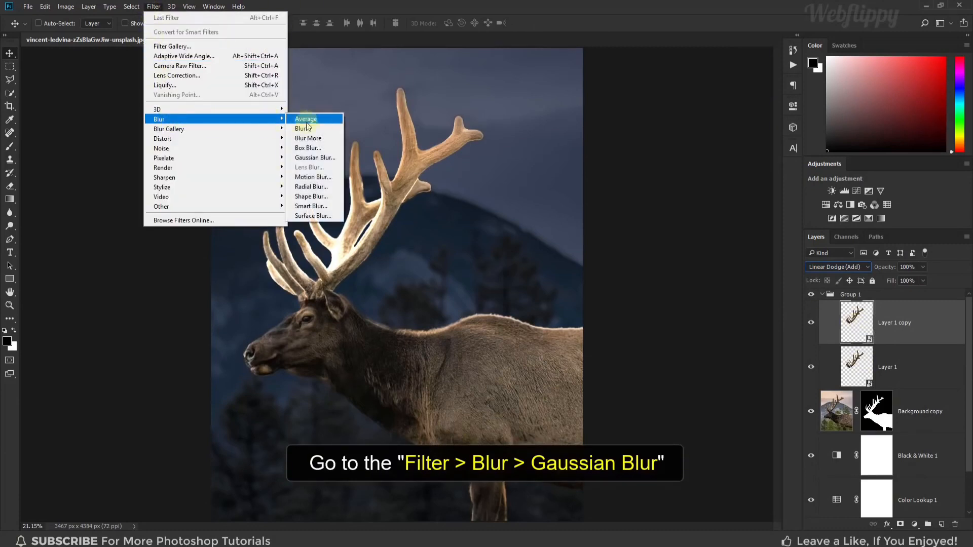
{"action": "left_click", "coordinate": [337, 159]}
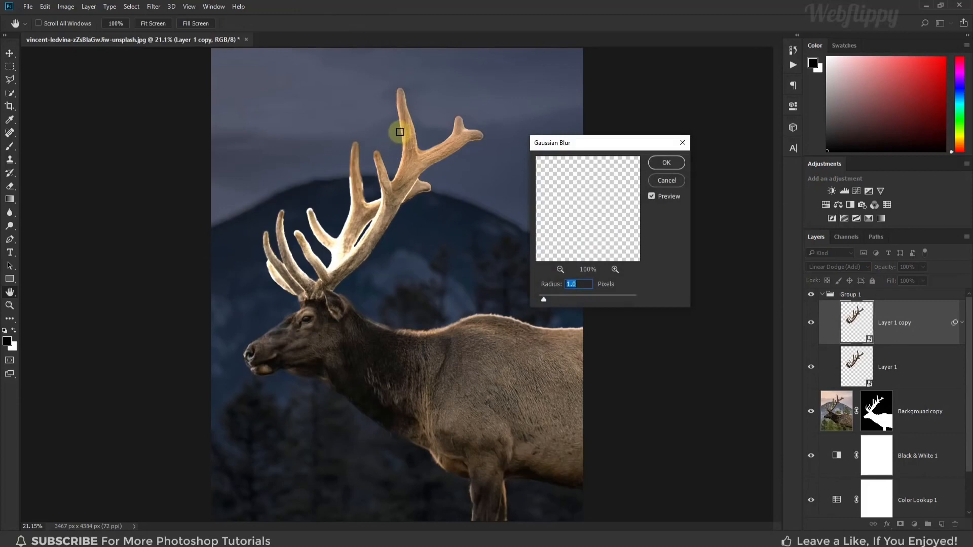
{"action": "left_click", "coordinate": [400, 130]}
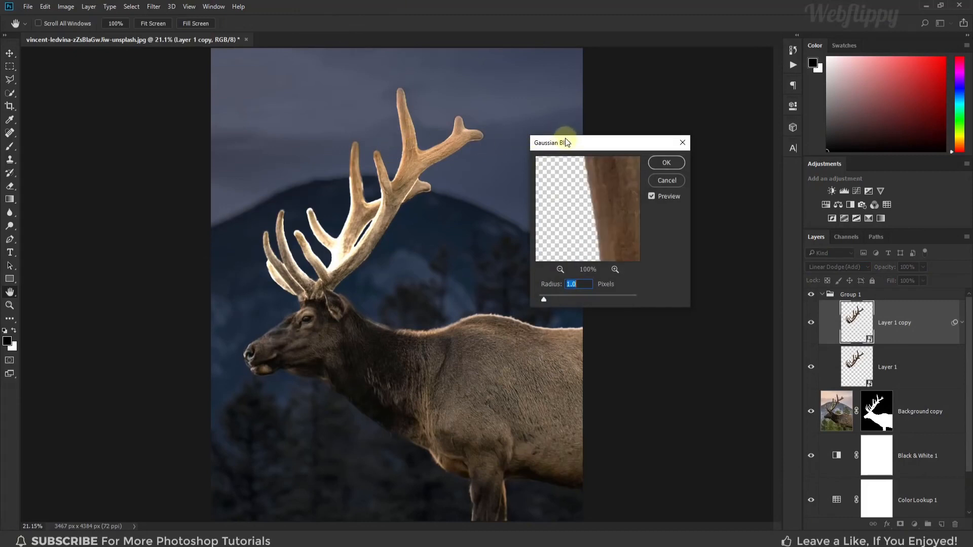
{"action": "left_click_drag", "start_coordinate": [566, 142], "coordinate": [561, 138]}
{"action": "double_click", "coordinate": [567, 279]}
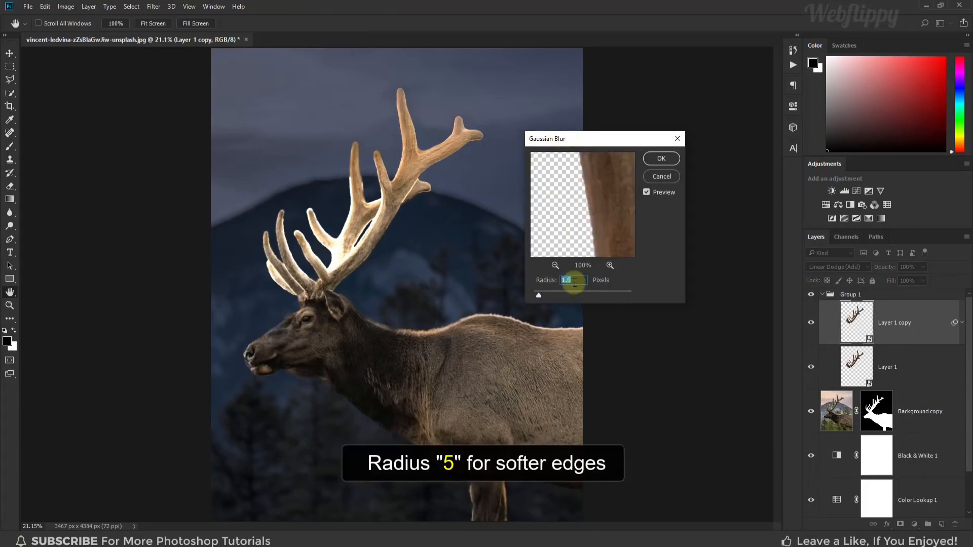
{"action": "type", "text": "5"}
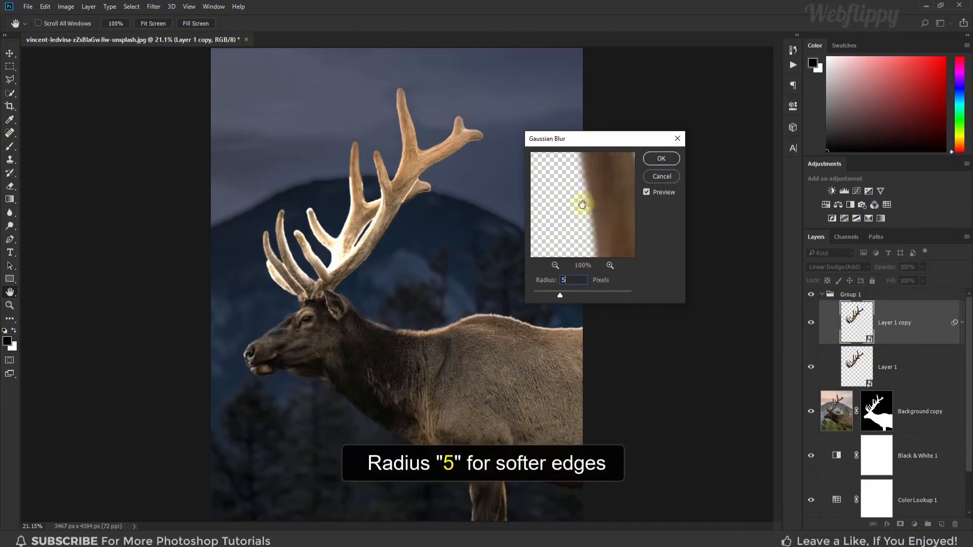
{"action": "left_click", "coordinate": [660, 159]}
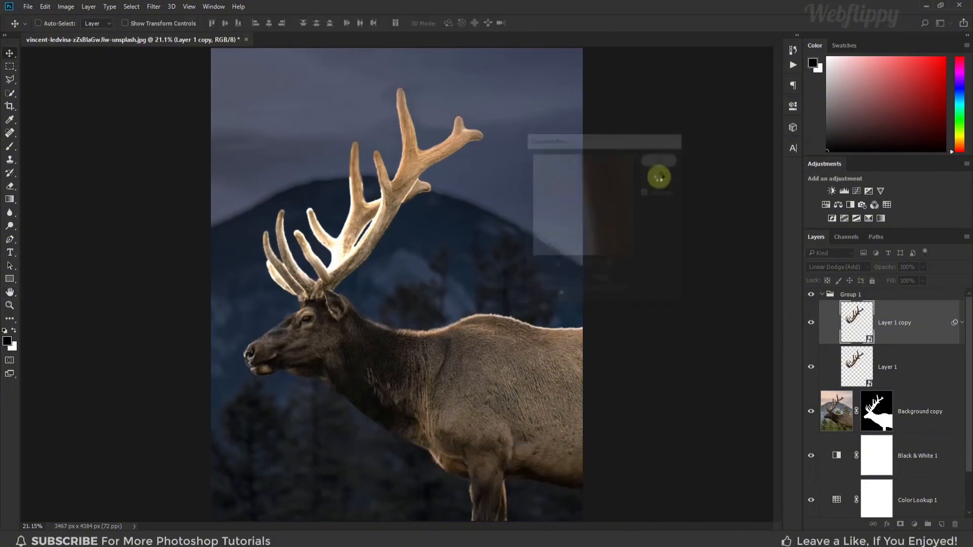
{"action": "left_click", "coordinate": [811, 322]}
{"action": "left_click", "coordinate": [810, 322]}
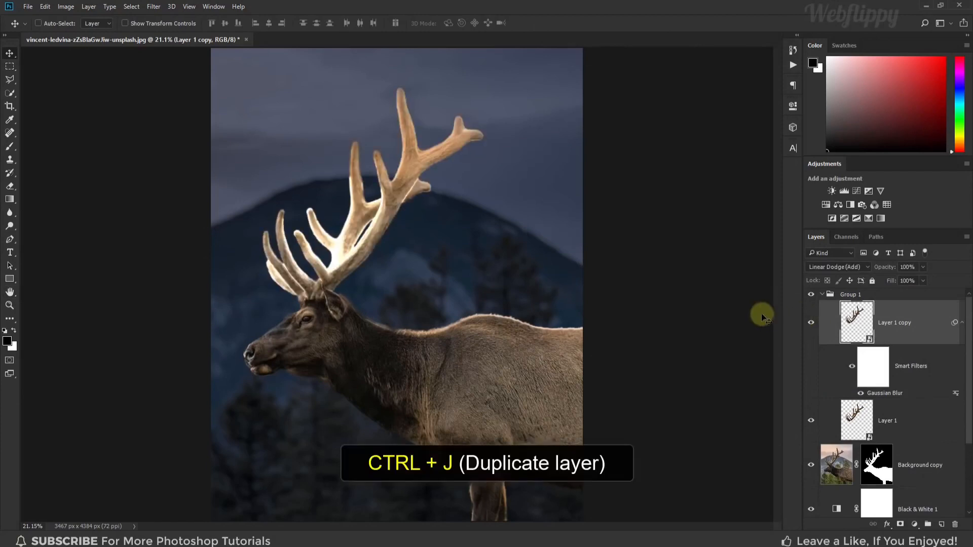
Duplicate the blurred antler layer and set the new copy's Gaussian Blur radius to 100 pixels
{"action": "key", "text": "ctrl+j"}
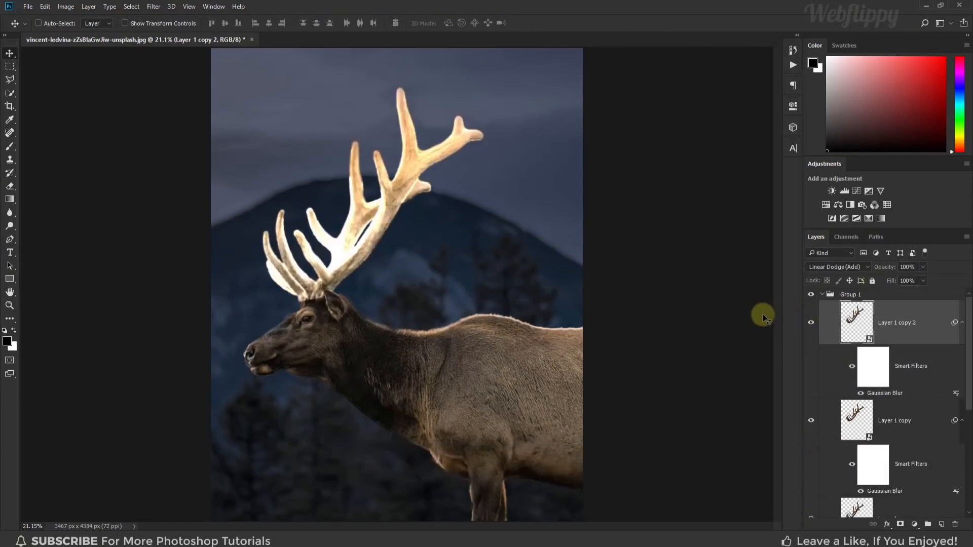
{"action": "double_click", "coordinate": [884, 395]}
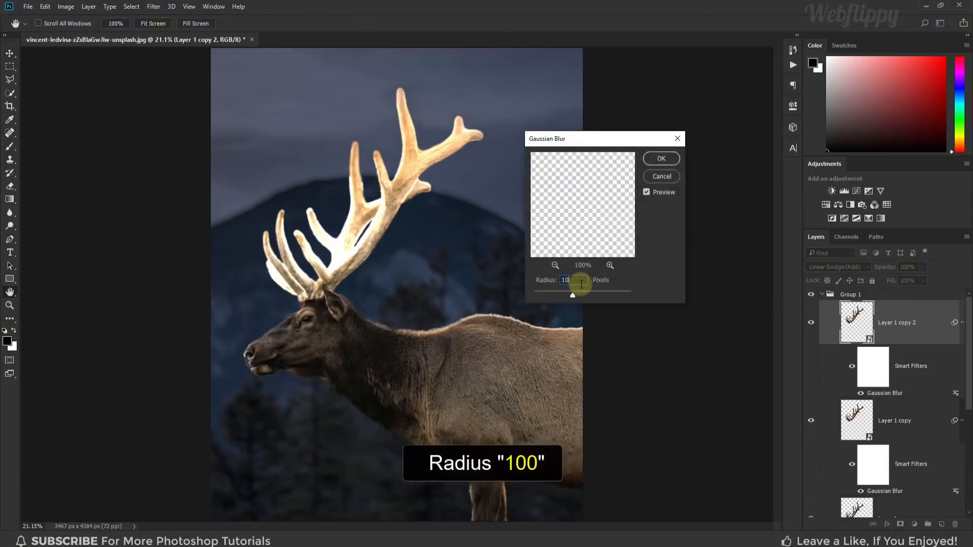
{"action": "type", "text": "100"}
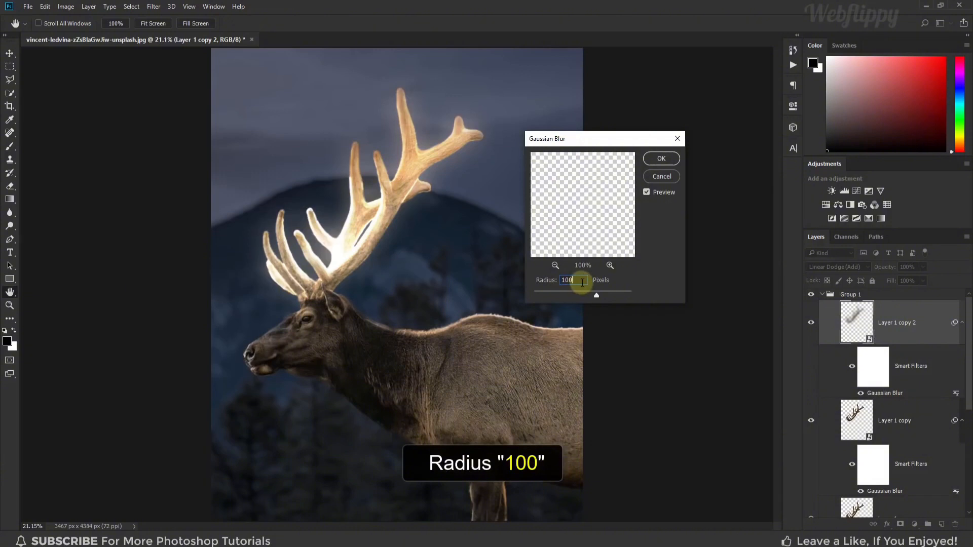
{"action": "left_click", "coordinate": [661, 159]}
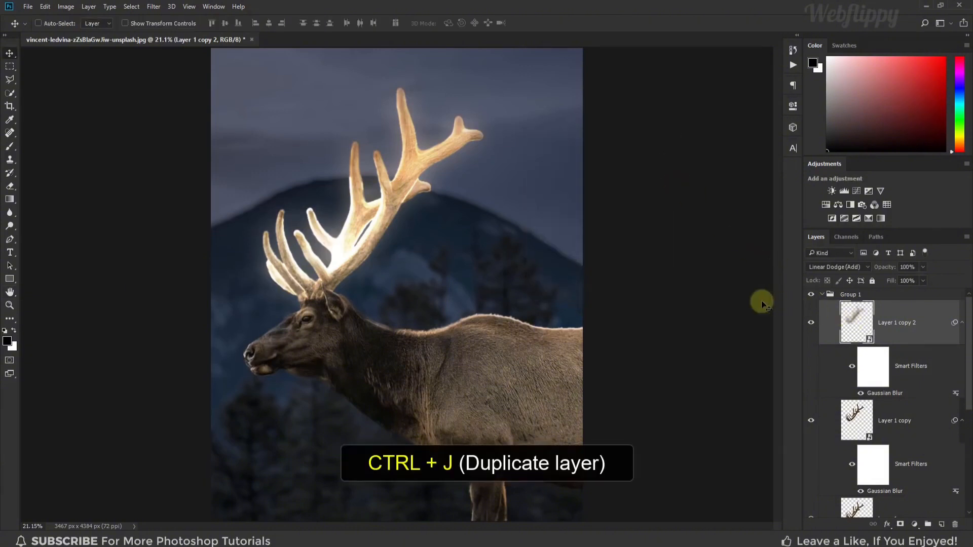
Duplicate the 100-pixel blur layer and set the new copy's Gaussian Blur radius to 250 pixels
{"action": "key", "text": "ctrl+j"}
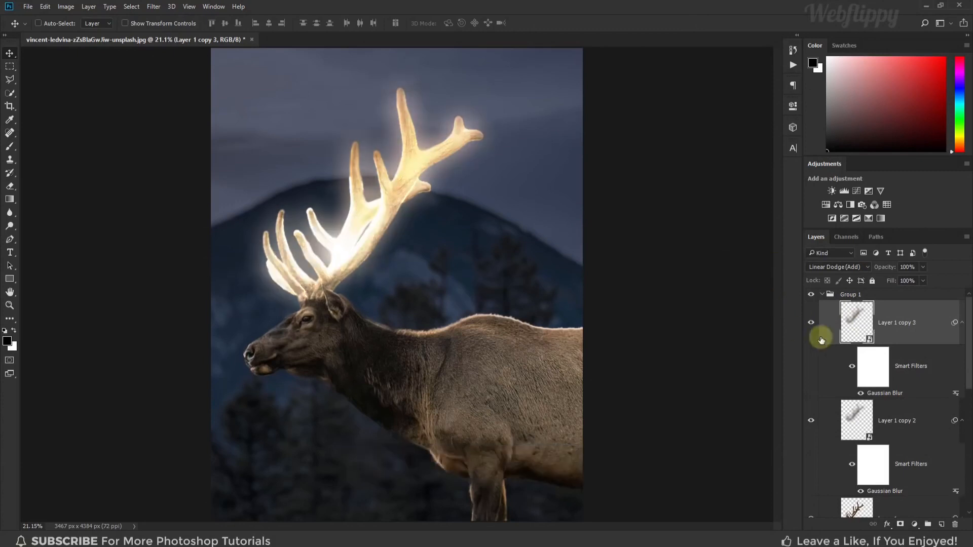
{"action": "double_click", "coordinate": [878, 395]}
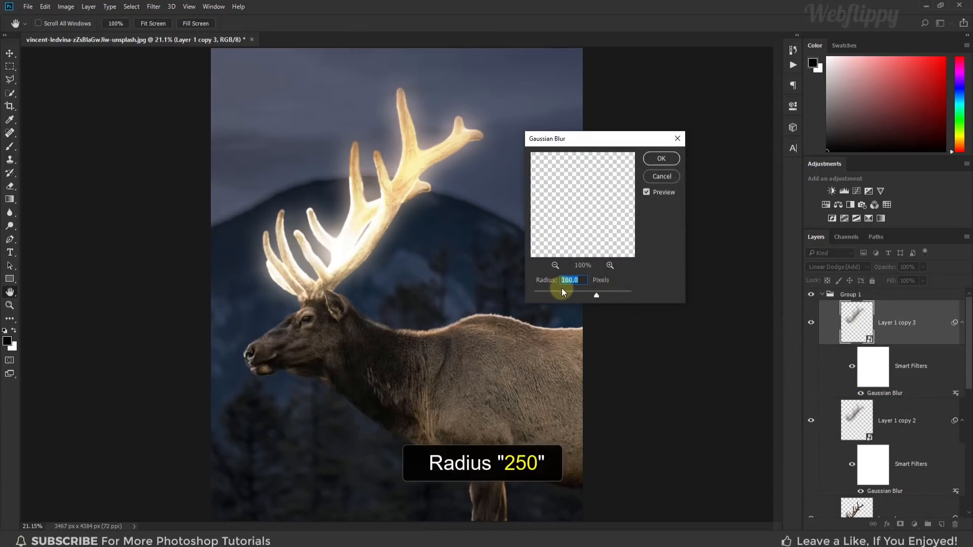
{"action": "type", "text": "250"}
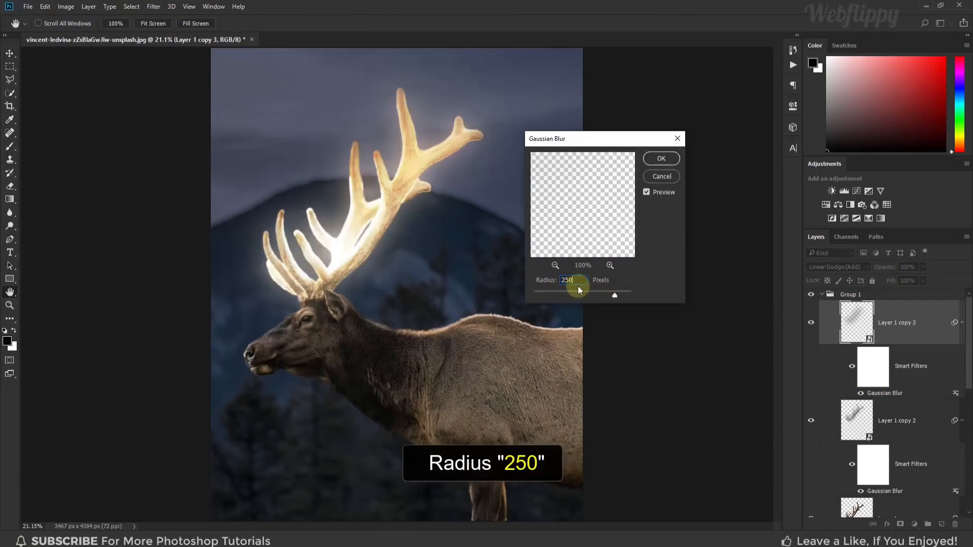
{"action": "left_click", "coordinate": [655, 160]}
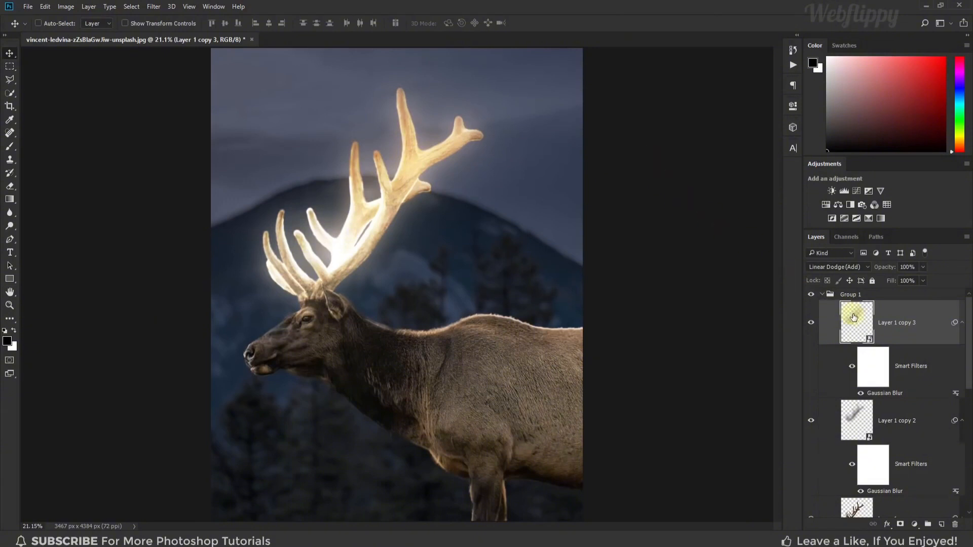
Duplicate the 250-pixel blur layer and set the new copy's Gaussian Blur radius to 500 pixels
{"action": "key", "text": "ctrl+j"}
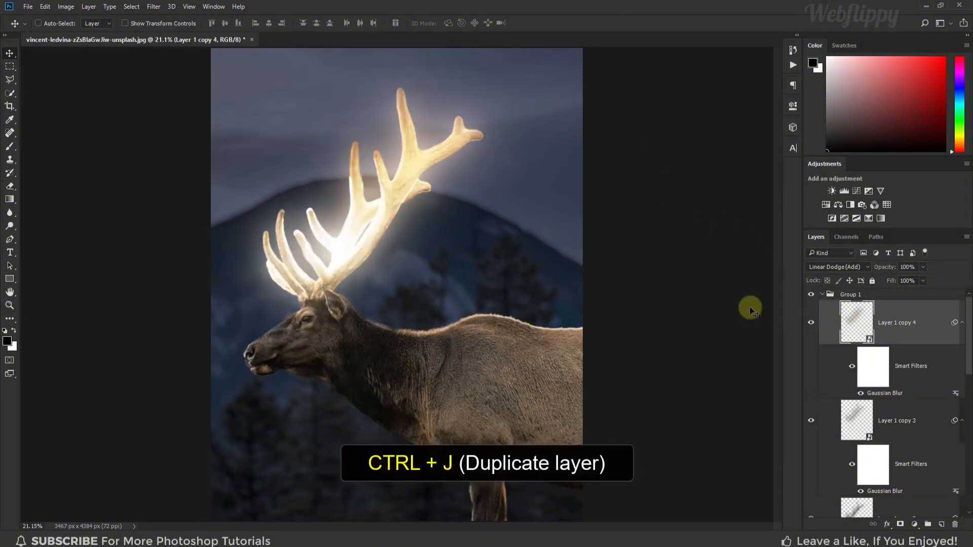
{"action": "double_click", "coordinate": [878, 394]}
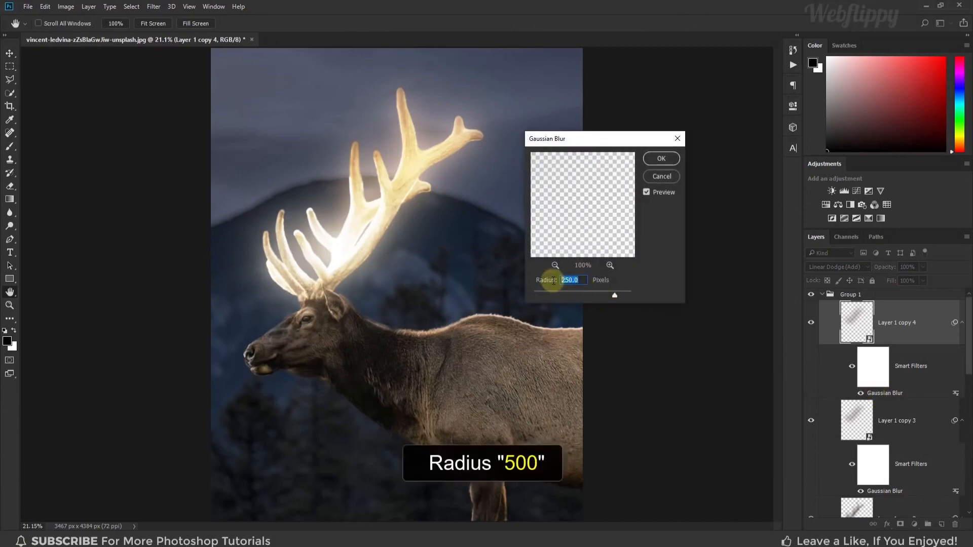
{"action": "type", "text": "500"}
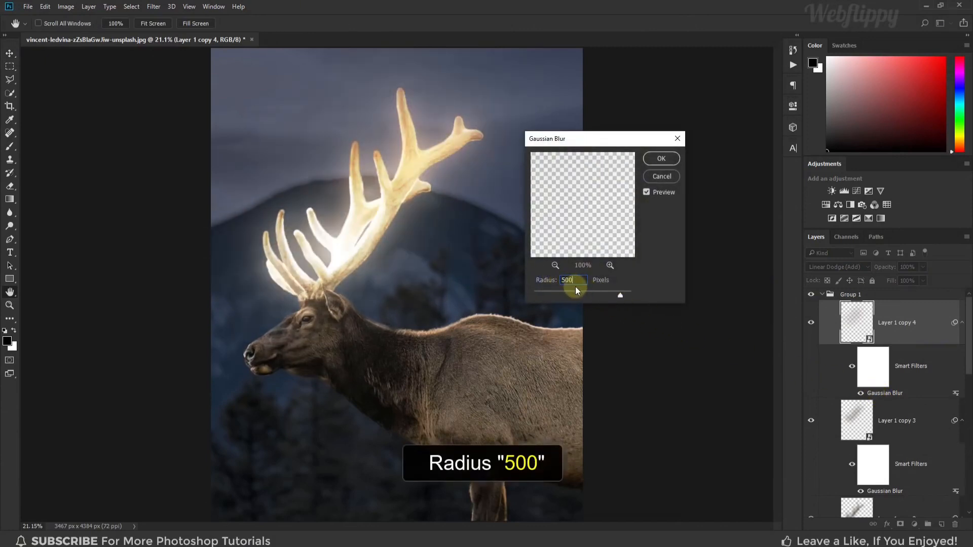
{"action": "left_click", "coordinate": [663, 161]}
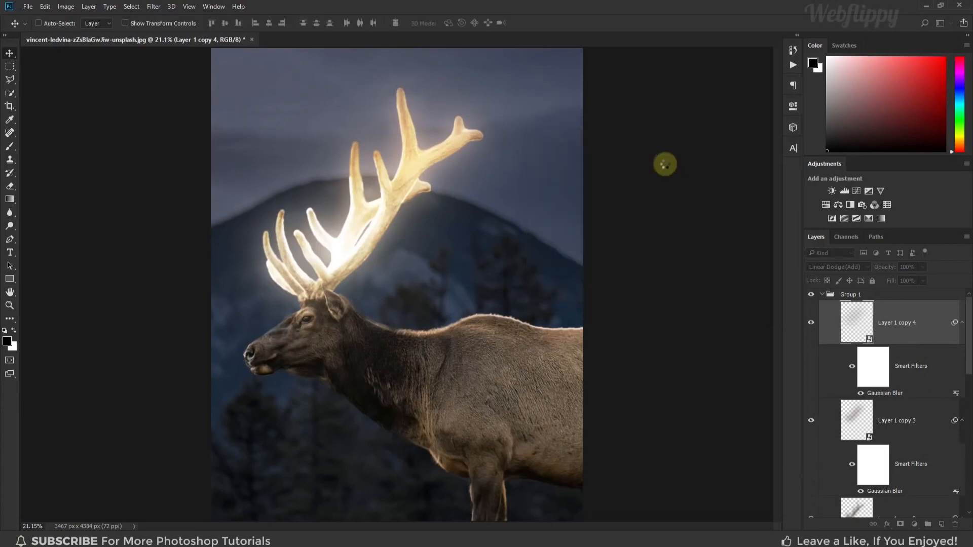
Collapse the antler group and toggle its visibility to compare the image with and without the glow
{"action": "left_click", "coordinate": [824, 296]}
{"action": "left_click", "coordinate": [811, 295]}
{"action": "left_click", "coordinate": [811, 294]}
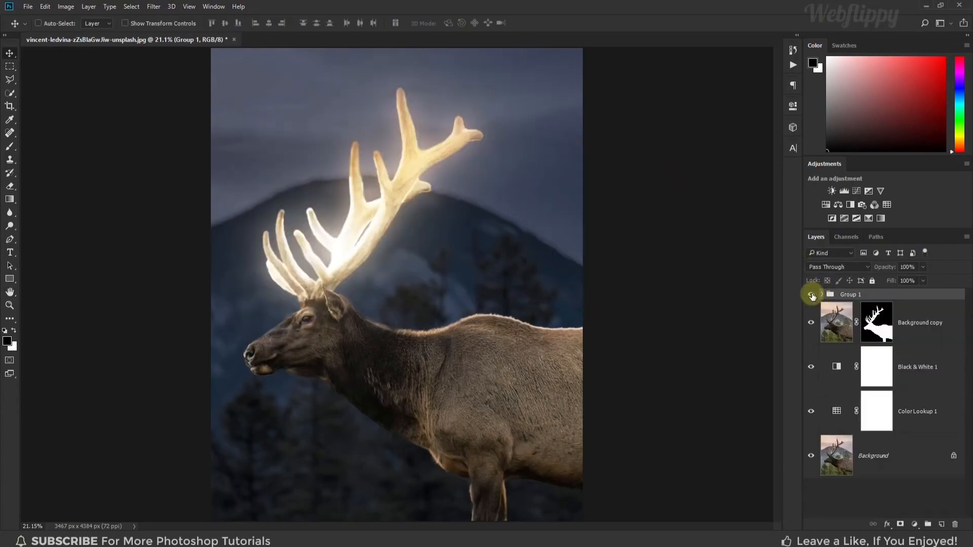
{"action": "left_click", "coordinate": [811, 295]}
{"action": "left_click", "coordinate": [811, 295]}
Add a Hue/Saturation adjustment layer above the antler group and clip it to the group
{"action": "left_click", "coordinate": [914, 524]}
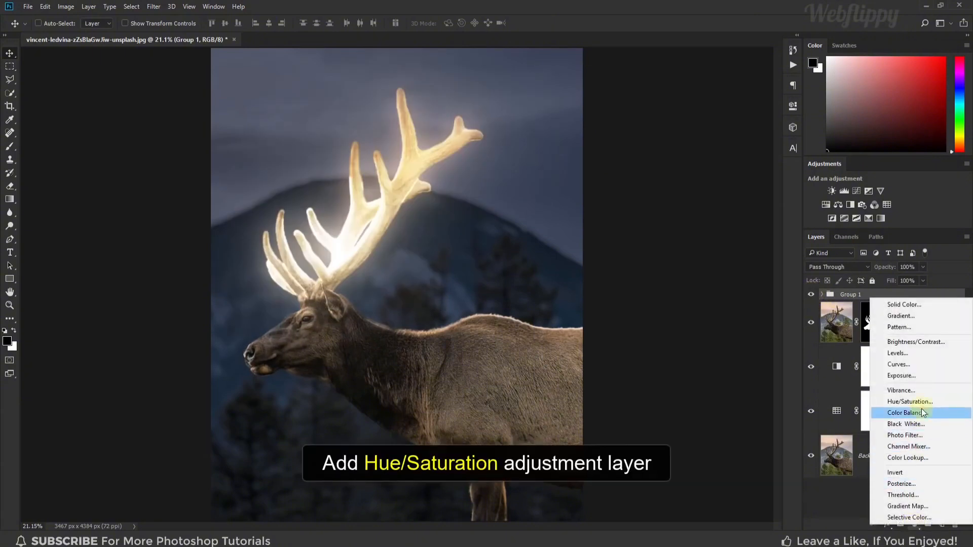
{"action": "left_click", "coordinate": [910, 402]}
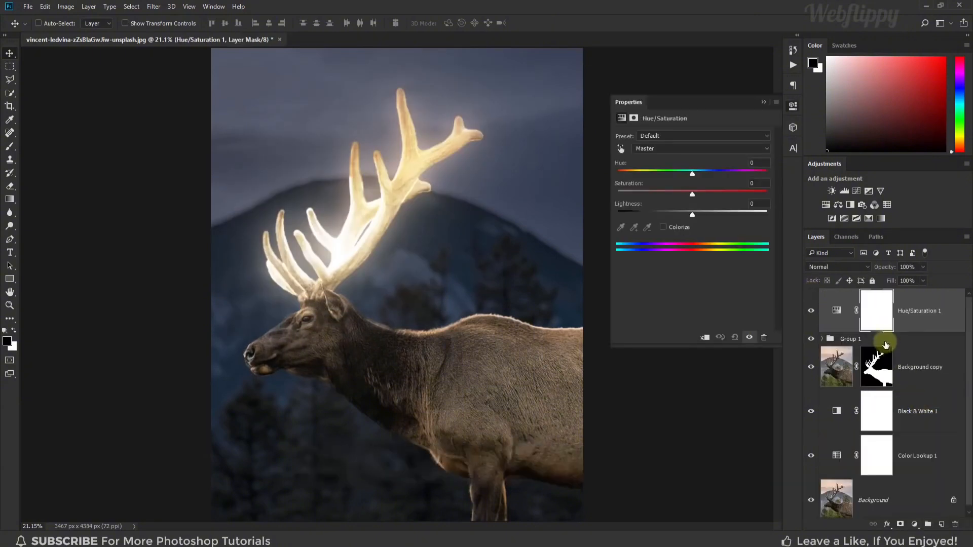
{"action": "left_click", "coordinate": [705, 338]}
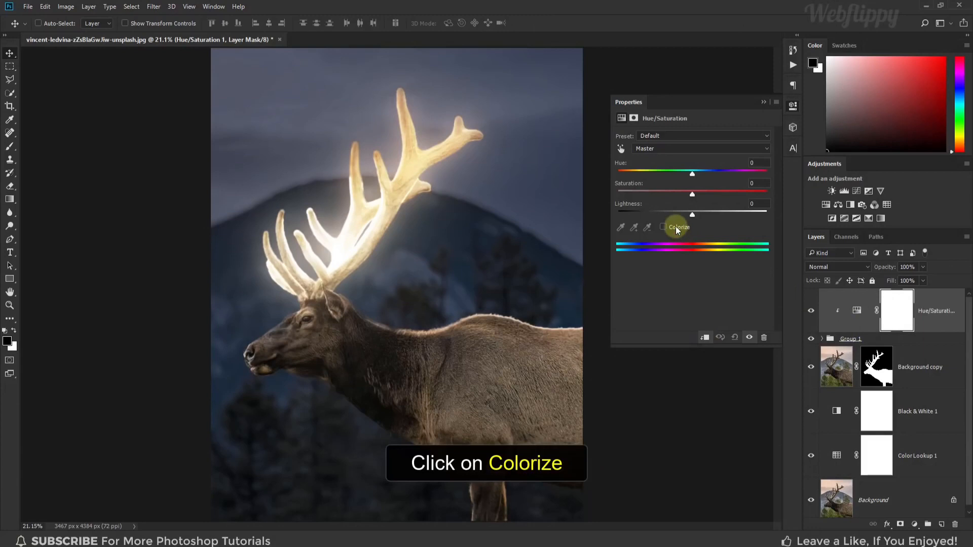
Colorize the antler glow orange with Saturation 90 and Hue 33, and toggle the Hue/Saturation layer to compare
{"action": "left_click", "coordinate": [676, 226]}
{"action": "left_click_drag", "start_coordinate": [656, 194], "coordinate": [752, 194]}
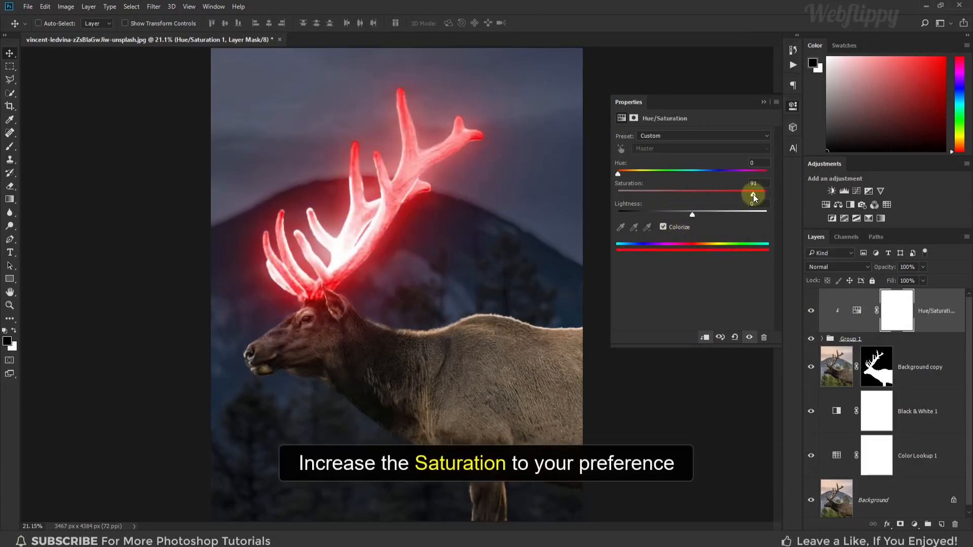
{"action": "mouse_move", "coordinate": [618, 174]}
{"action": "left_mouse_down"}
{"action": "mouse_move", "coordinate": [751, 176]}
{"action": "mouse_move", "coordinate": [631, 178]}
{"action": "left_mouse_up"}
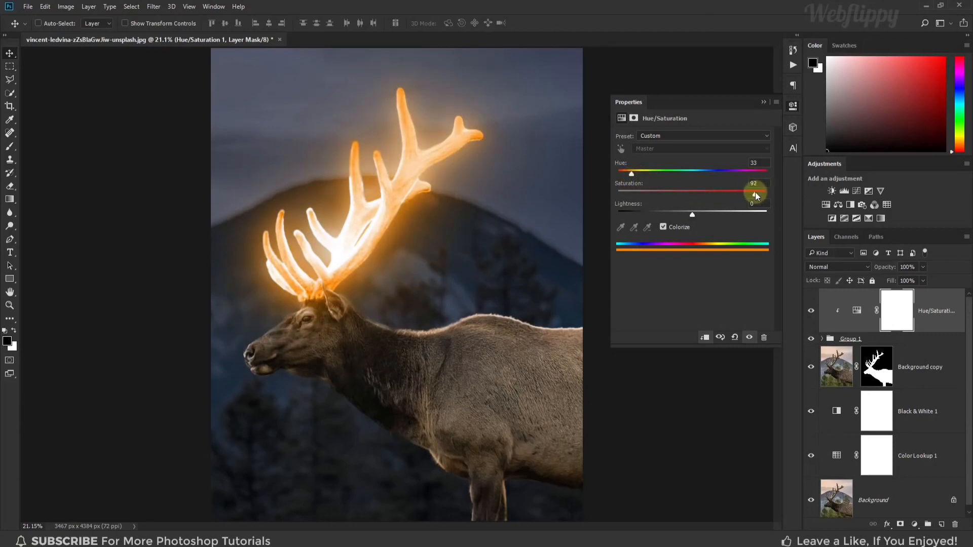
{"action": "left_click", "coordinate": [763, 102]}
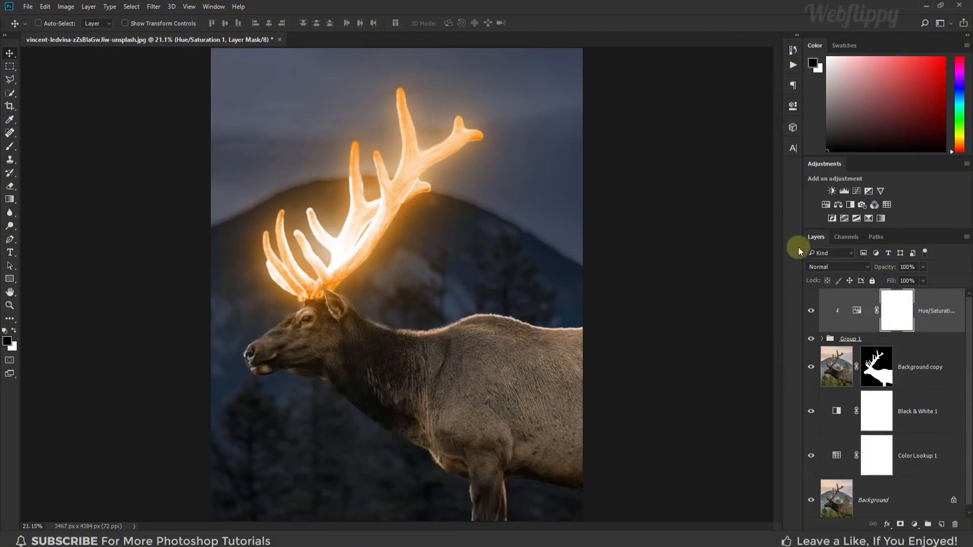
{"action": "left_click", "coordinate": [811, 312]}
{"action": "left_click", "coordinate": [811, 312]}
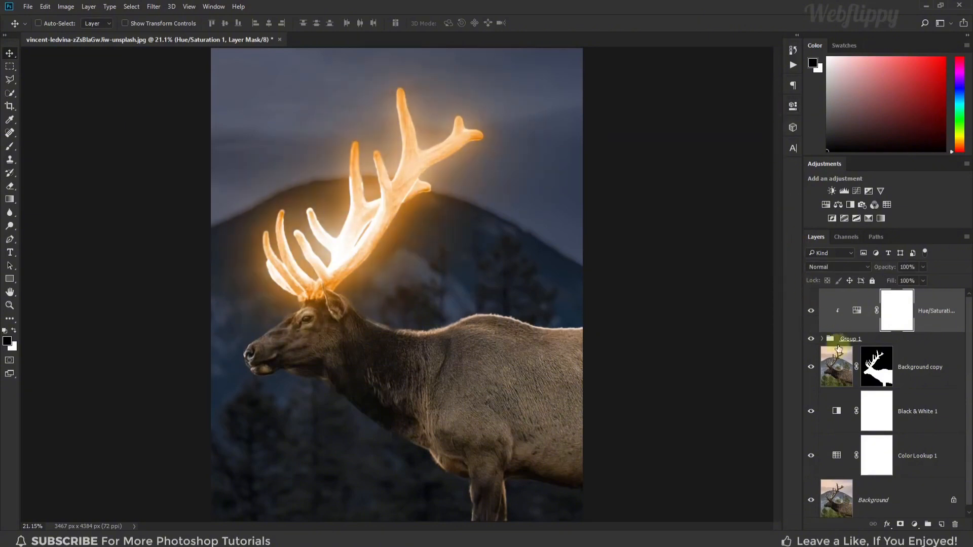
Add a Curves adjustment layer clipped to the Background copy layer and darken the elk with a curve point at Input 86, Output 43
{"action": "left_click", "coordinate": [926, 368]}
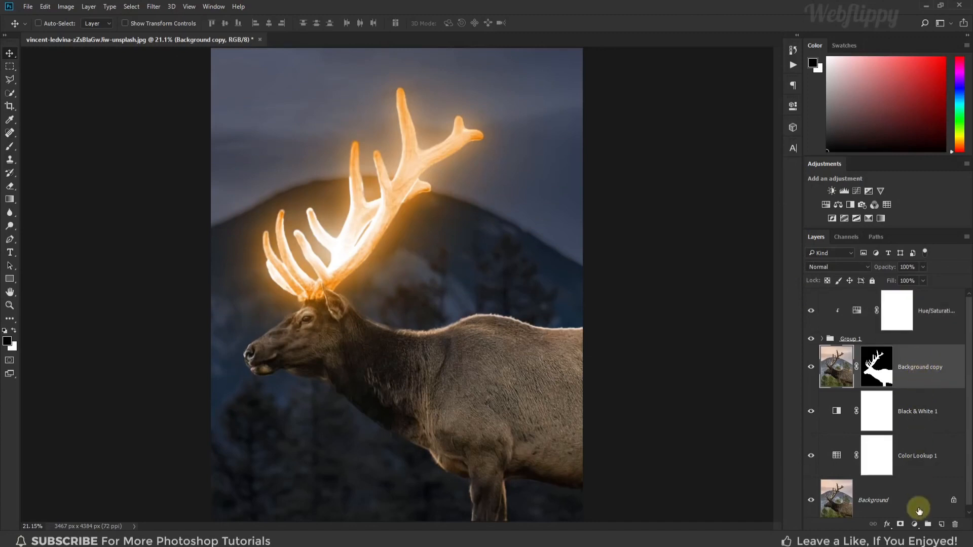
{"action": "left_click", "coordinate": [915, 525]}
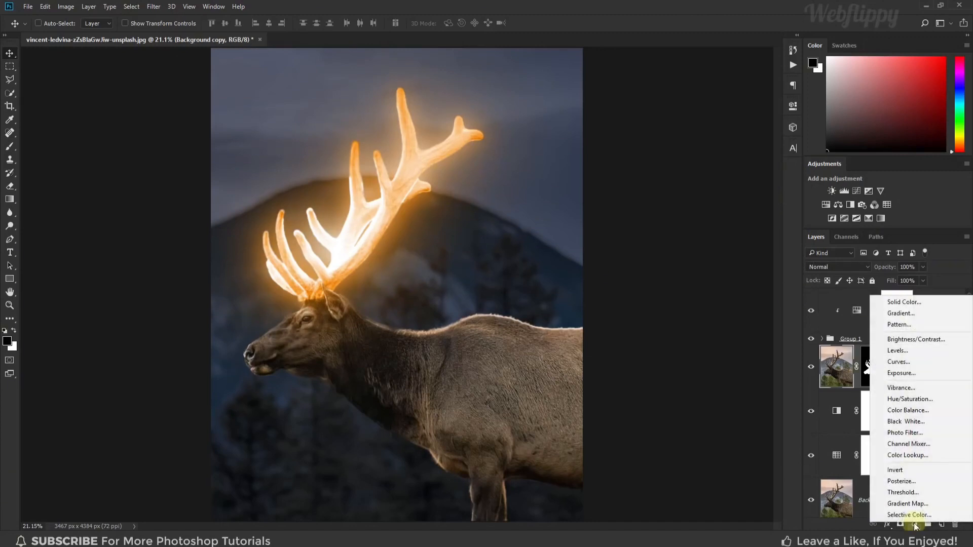
{"action": "left_click", "coordinate": [920, 363]}
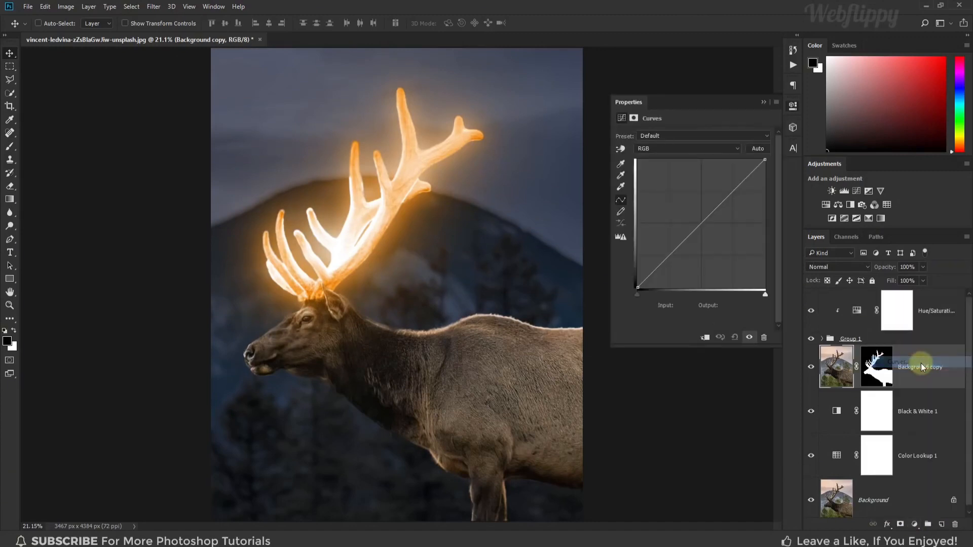
{"action": "left_click", "coordinate": [705, 338]}
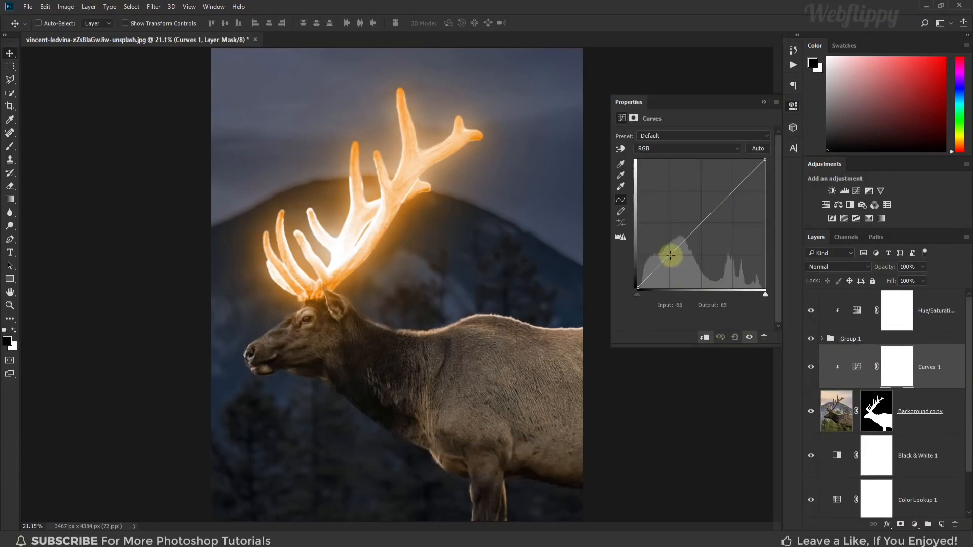
{"action": "mouse_move", "coordinate": [670, 256]}
{"action": "left_mouse_down"}
{"action": "mouse_move", "coordinate": [687, 273]}
{"action": "mouse_move", "coordinate": [681, 263]}
{"action": "left_mouse_up"}
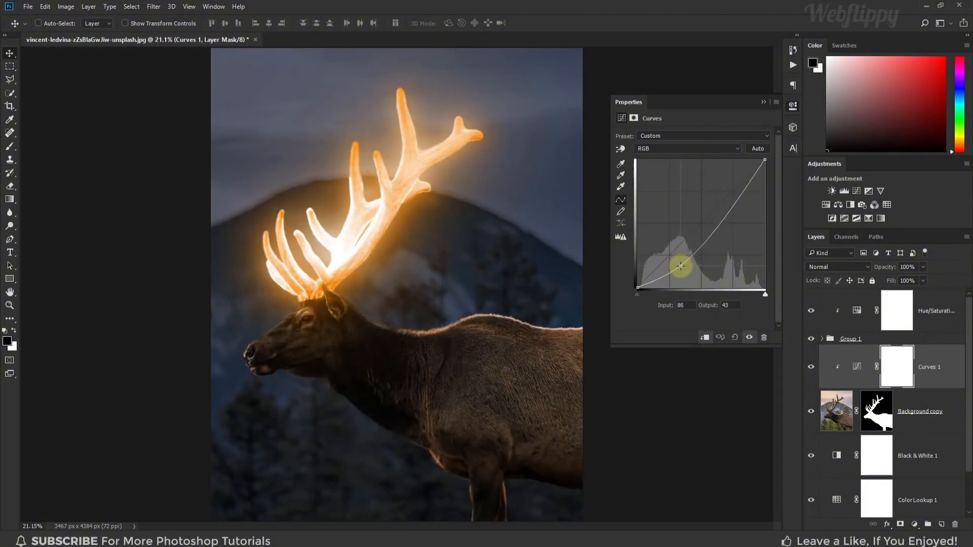
Select the Curves 1 layer mask and choose the Brush tool with the Soft Round tip at 800 px and 0% hardness
{"action": "left_click", "coordinate": [762, 102]}
{"action": "left_click", "coordinate": [898, 360]}
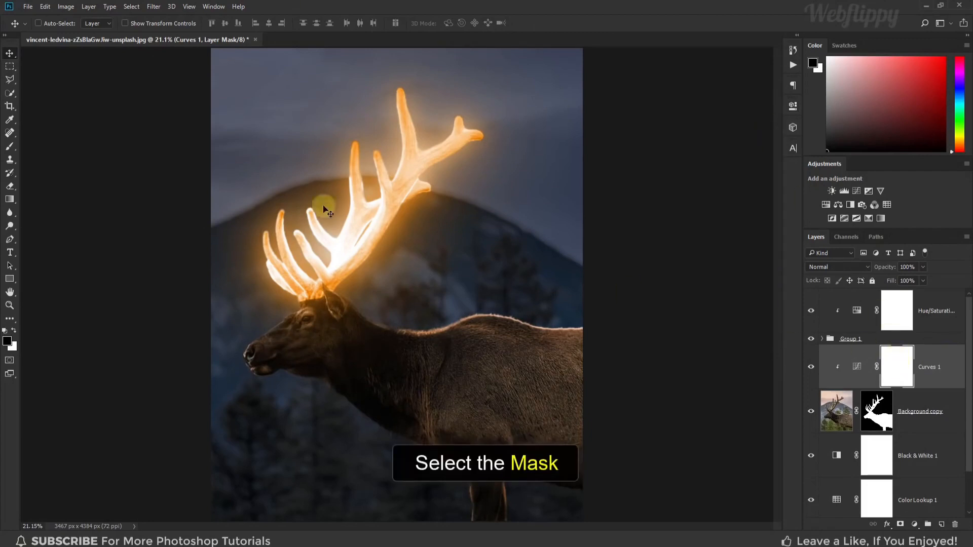
{"action": "left_click", "coordinate": [10, 147]}
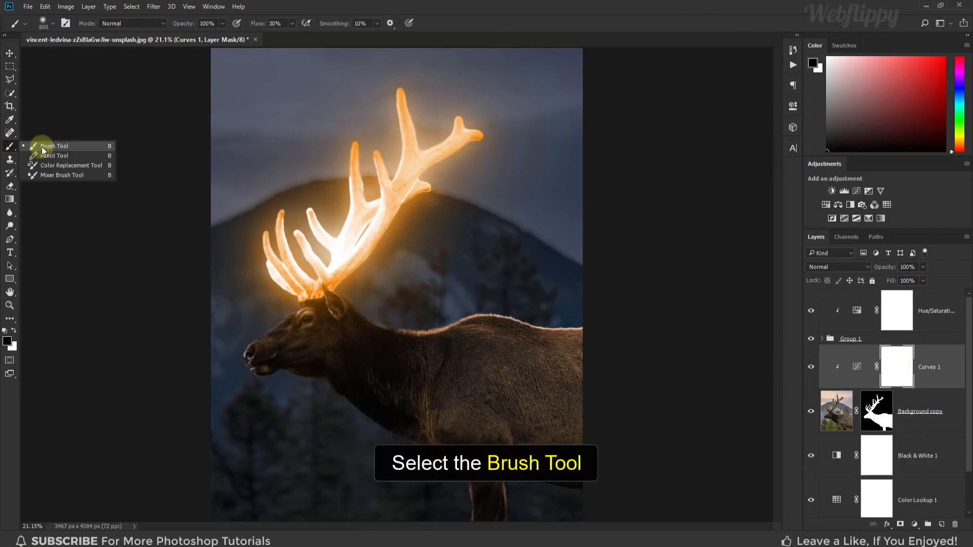
{"action": "left_click", "coordinate": [42, 147]}
{"action": "left_click", "coordinate": [53, 26]}
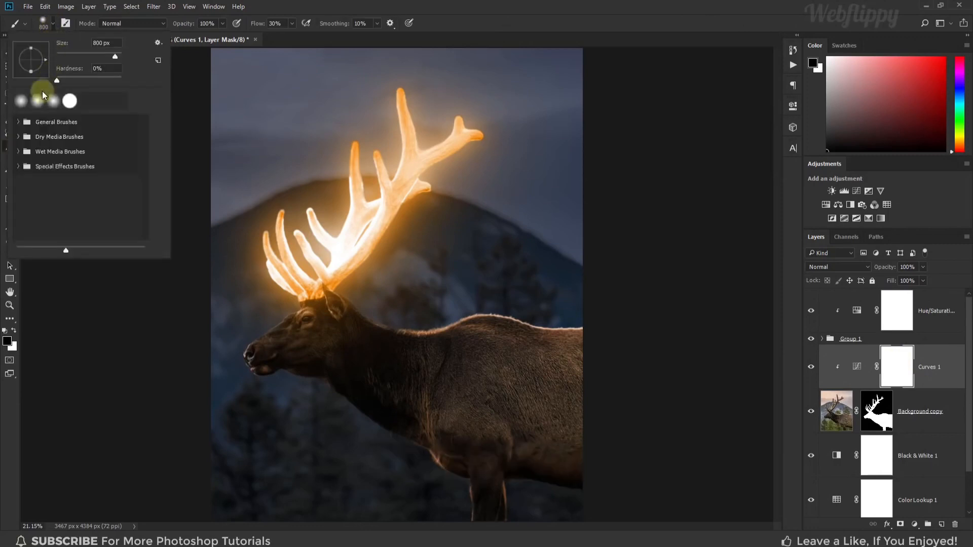
{"action": "left_click", "coordinate": [18, 122]}
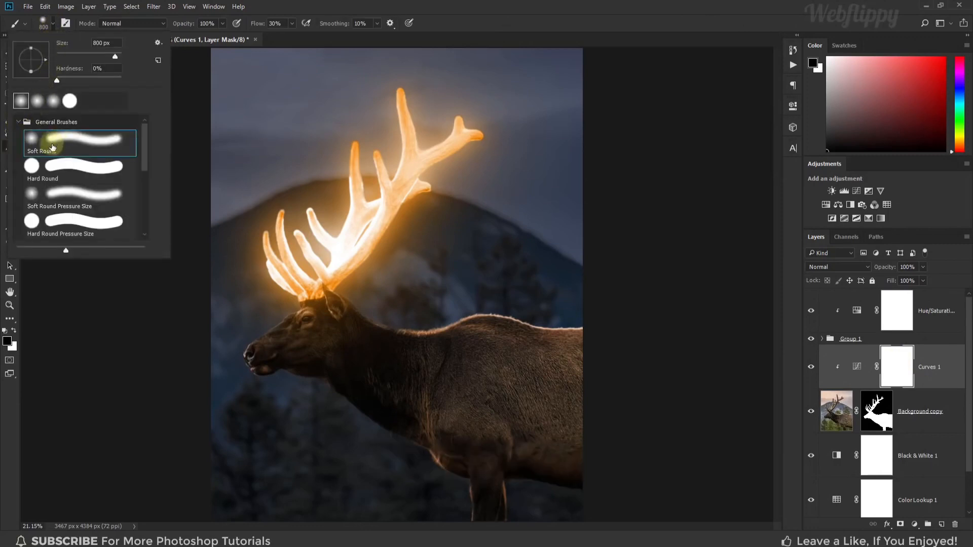
{"action": "left_click", "coordinate": [53, 25]}
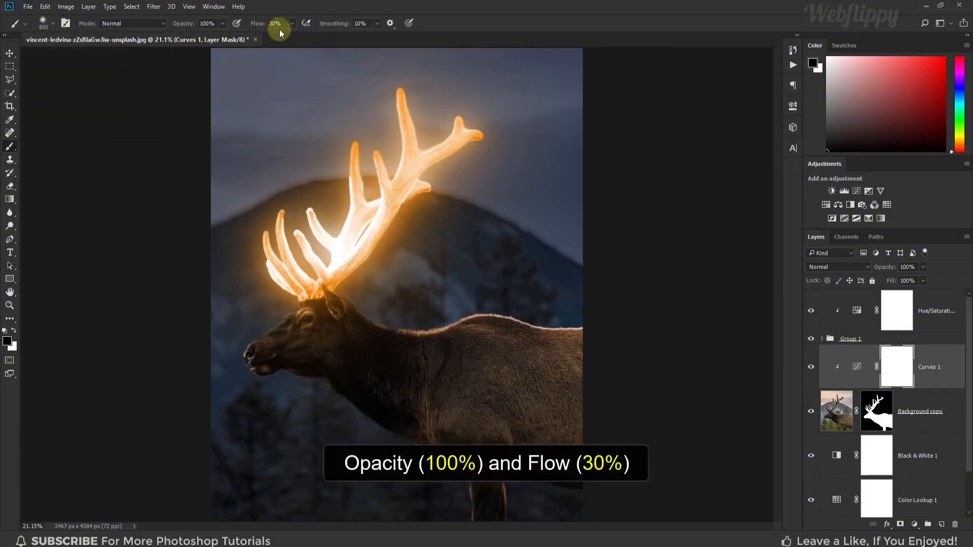
Make sure the foreground colour is black (000000)
{"action": "left_click", "coordinate": [15, 331]}
{"action": "left_click", "coordinate": [15, 330]}
{"action": "left_click", "coordinate": [7, 341]}
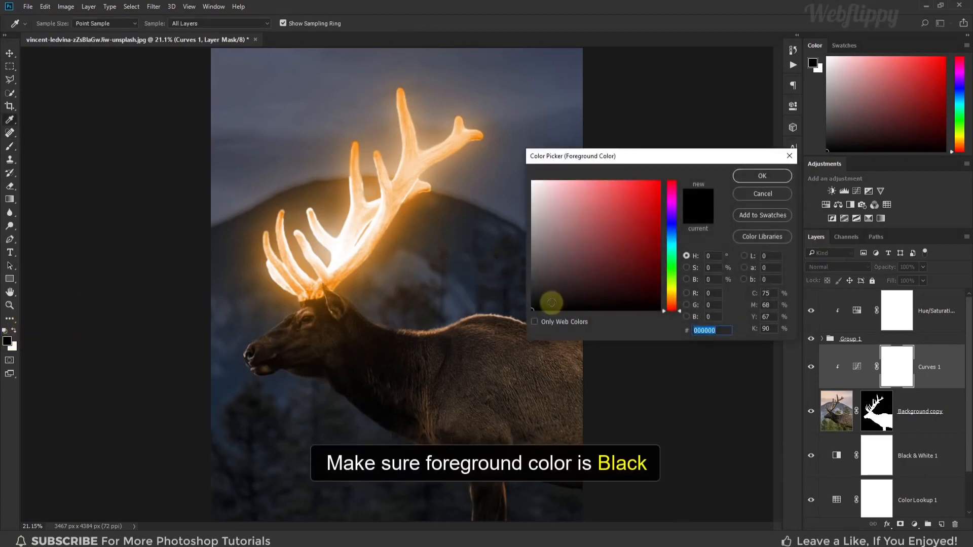
{"action": "left_click", "coordinate": [751, 175]}
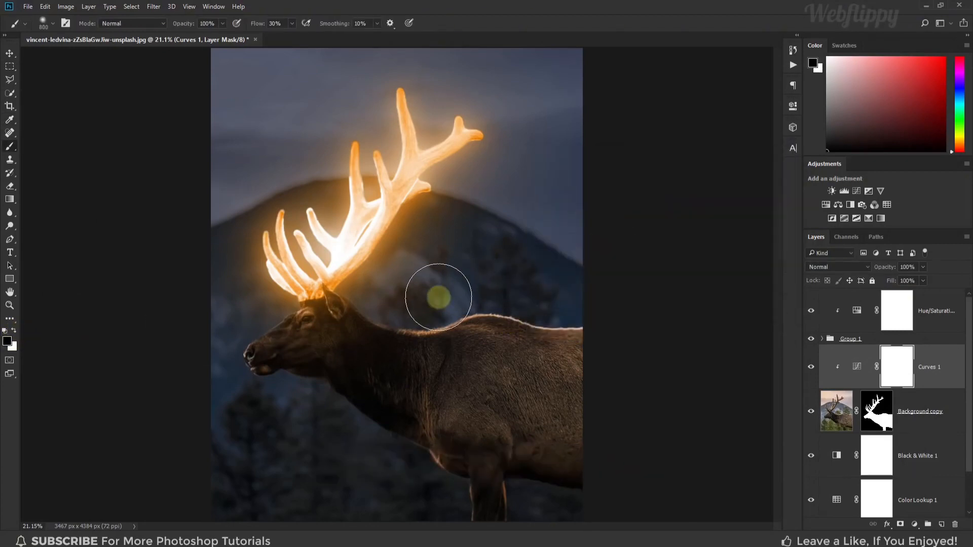
Paint black on the Curves 1 mask over the elk's head, neck and upper back to restore light there, varying the brush size
{"action": "key", "text": "bracketleft"}
{"action": "mouse_move", "coordinate": [247, 337]}
{"action": "left_mouse_down"}
{"action": "mouse_move", "coordinate": [276, 298]}
{"action": "mouse_move", "coordinate": [252, 327]}
{"action": "mouse_move", "coordinate": [257, 317]}
{"action": "mouse_move", "coordinate": [246, 320]}
{"action": "mouse_move", "coordinate": [270, 292]}
{"action": "mouse_move", "coordinate": [240, 334]}
{"action": "mouse_move", "coordinate": [295, 282]}
{"action": "mouse_move", "coordinate": [332, 281]}
{"action": "mouse_move", "coordinate": [292, 289]}
{"action": "mouse_move", "coordinate": [356, 272]}
{"action": "mouse_move", "coordinate": [296, 309]}
{"action": "mouse_move", "coordinate": [294, 323]}
{"action": "mouse_move", "coordinate": [340, 322]}
{"action": "mouse_move", "coordinate": [324, 312]}
{"action": "mouse_move", "coordinate": [424, 316]}
{"action": "mouse_move", "coordinate": [372, 303]}
{"action": "mouse_move", "coordinate": [376, 316]}
{"action": "mouse_move", "coordinate": [403, 308]}
{"action": "mouse_move", "coordinate": [354, 313]}
{"action": "mouse_move", "coordinate": [506, 302]}
{"action": "mouse_move", "coordinate": [585, 317]}
{"action": "mouse_move", "coordinate": [467, 309]}
{"action": "mouse_move", "coordinate": [516, 310]}
{"action": "mouse_move", "coordinate": [474, 321]}
{"action": "left_mouse_up"}
{"action": "key", "text": "bracketleft"}
{"action": "key", "text": "bracketright"}
{"action": "key", "text": "bracketright"}
{"action": "mouse_move", "coordinate": [346, 306]}
{"action": "left_mouse_down"}
{"action": "mouse_move", "coordinate": [275, 304]}
{"action": "mouse_move", "coordinate": [302, 269]}
{"action": "mouse_move", "coordinate": [343, 269]}
{"action": "mouse_move", "coordinate": [270, 287]}
{"action": "mouse_move", "coordinate": [225, 341]}
{"action": "mouse_move", "coordinate": [247, 322]}
{"action": "mouse_move", "coordinate": [238, 320]}
{"action": "mouse_move", "coordinate": [333, 256]}
{"action": "mouse_move", "coordinate": [329, 265]}
{"action": "mouse_move", "coordinate": [377, 287]}
{"action": "mouse_move", "coordinate": [347, 301]}
{"action": "mouse_move", "coordinate": [384, 316]}
{"action": "mouse_move", "coordinate": [510, 326]}
{"action": "mouse_move", "coordinate": [465, 333]}
{"action": "mouse_move", "coordinate": [576, 333]}
{"action": "mouse_move", "coordinate": [540, 349]}
{"action": "mouse_move", "coordinate": [577, 341]}
{"action": "mouse_move", "coordinate": [425, 336]}
{"action": "mouse_move", "coordinate": [368, 324]}
{"action": "mouse_move", "coordinate": [323, 291]}
{"action": "mouse_move", "coordinate": [296, 295]}
{"action": "mouse_move", "coordinate": [373, 289]}
{"action": "mouse_move", "coordinate": [336, 301]}
{"action": "mouse_move", "coordinate": [394, 367]}
{"action": "mouse_move", "coordinate": [373, 345]}
{"action": "mouse_move", "coordinate": [360, 310]}
{"action": "mouse_move", "coordinate": [579, 338]}
{"action": "mouse_move", "coordinate": [565, 324]}
{"action": "mouse_move", "coordinate": [303, 292]}
{"action": "mouse_move", "coordinate": [334, 295]}
{"action": "left_mouse_up"}
{"action": "key", "text": "bracketright"}
{"action": "key", "text": "bracketright"}
{"action": "key", "text": "bracketright"}
{"action": "key", "text": "bracketleft"}
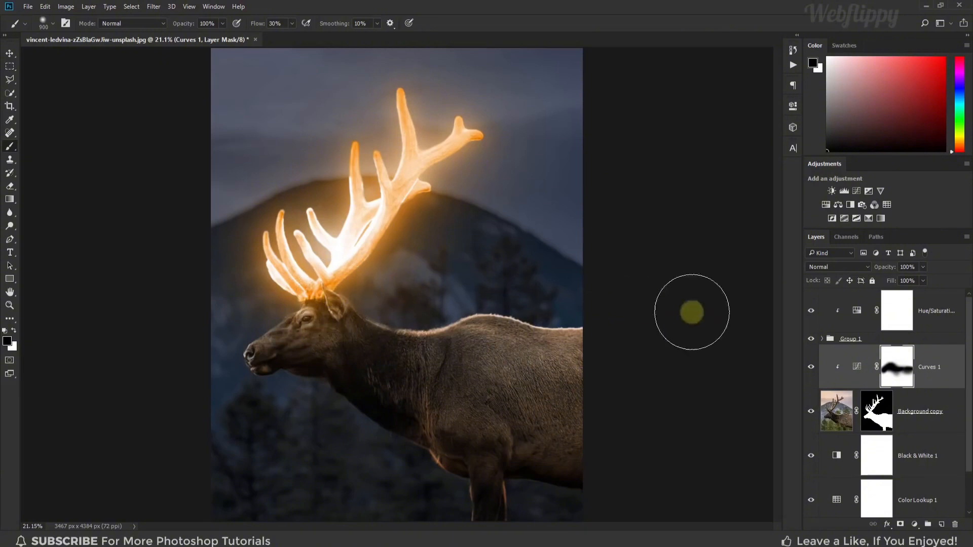
Toggle the Curves 1 layer's visibility to compare the elk with and without the masked darkening
{"action": "left_click", "coordinate": [811, 369]}
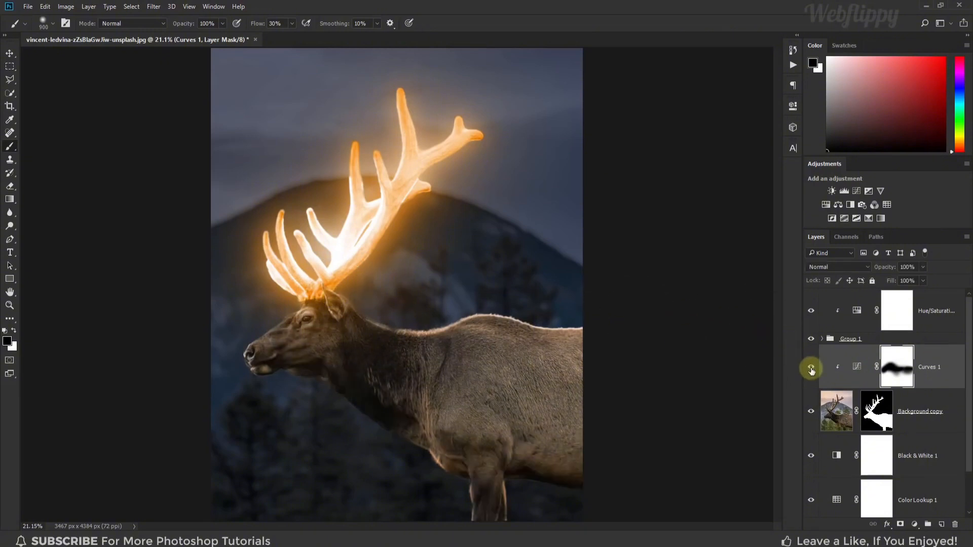
{"action": "left_click", "coordinate": [811, 370]}
{"action": "left_click", "coordinate": [811, 370]}
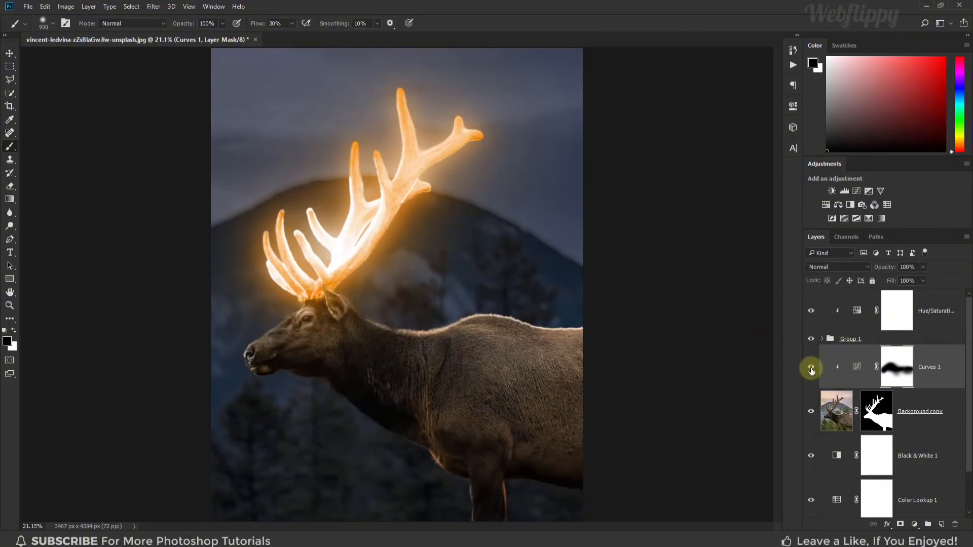
Duplicate the Hue/Saturation layer, release the copy from its clipping mask and move it below Group 1, above Curves 1
{"action": "left_click", "coordinate": [859, 310]}
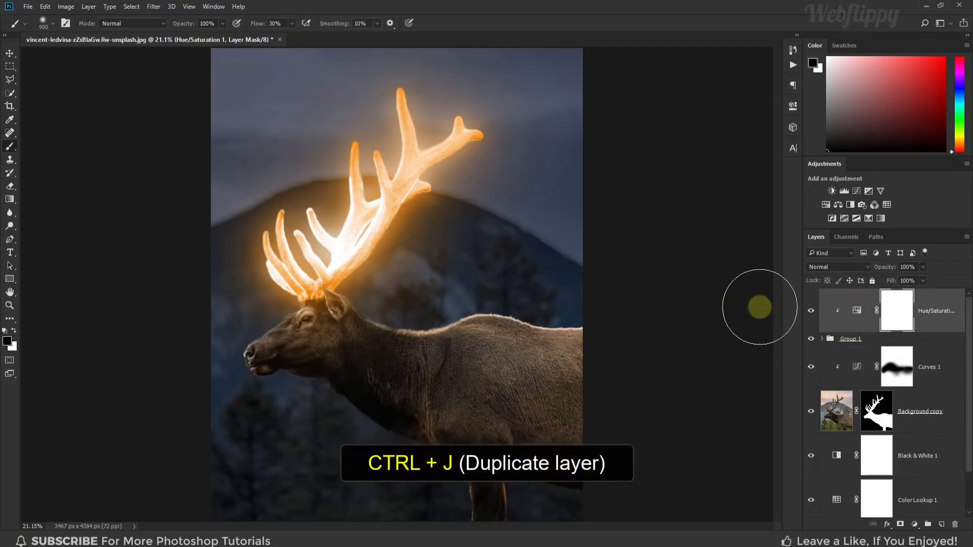
{"action": "key", "text": "ctrl+j"}
{"action": "key", "text": "ctrl+alt+g"}
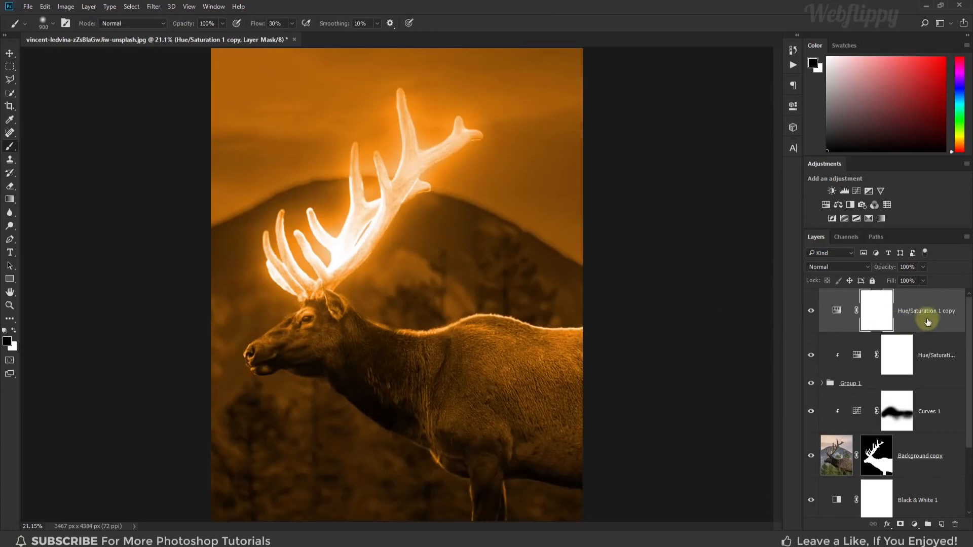
{"action": "left_click_drag", "start_coordinate": [925, 319], "coordinate": [896, 388]}
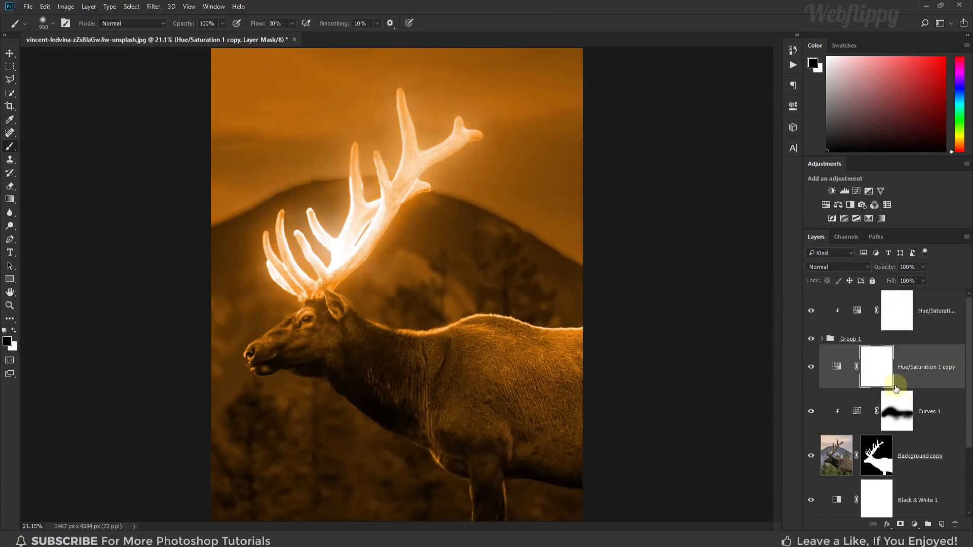
Clip the Hue/Saturation copy to the elk layer and invert its mask to black
{"action": "double_click", "coordinate": [836, 368]}
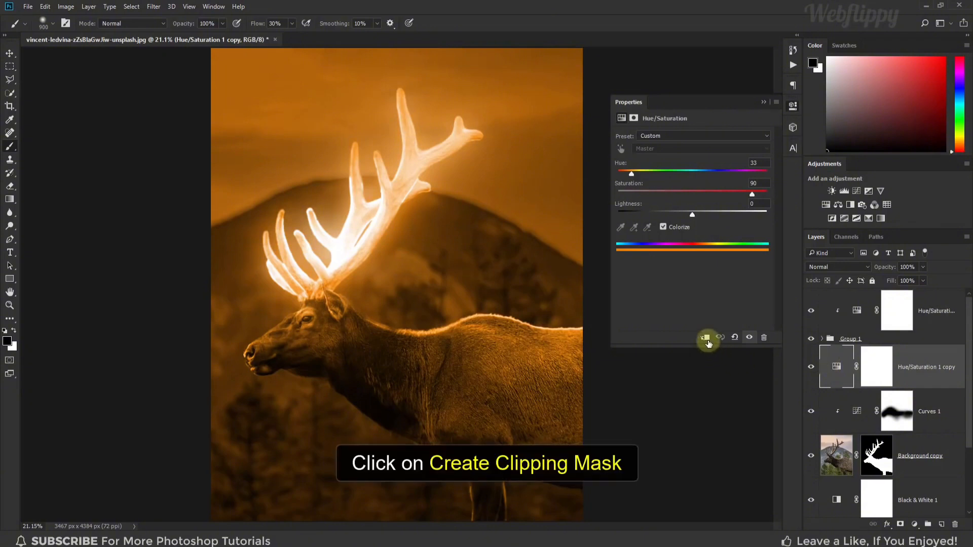
{"action": "left_click", "coordinate": [706, 341]}
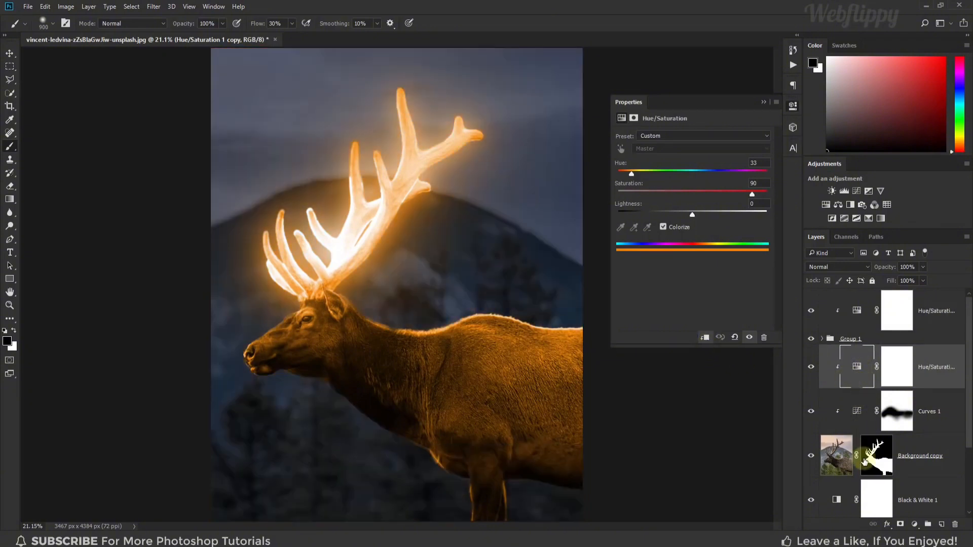
{"action": "left_click", "coordinate": [763, 104]}
{"action": "left_click", "coordinate": [890, 369]}
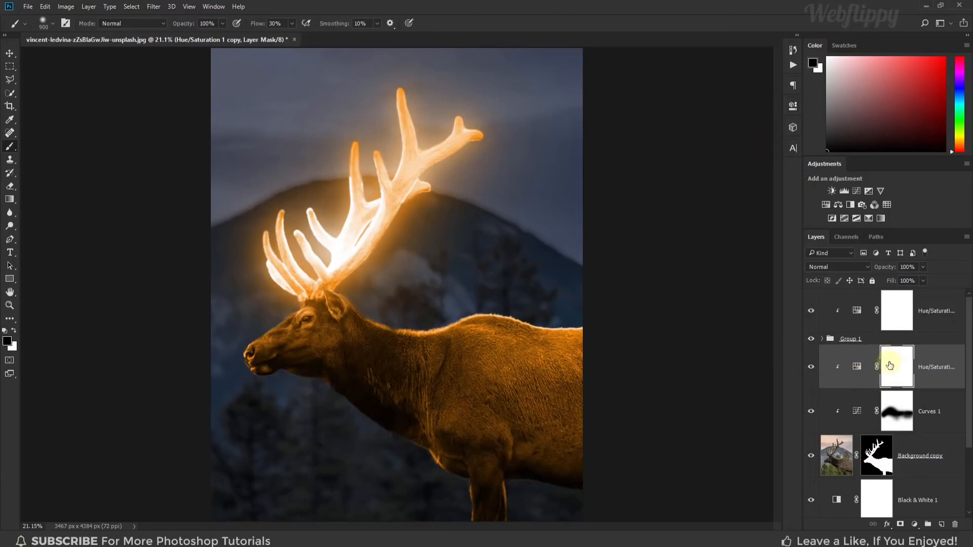
{"action": "key", "text": "ctrl+i"}
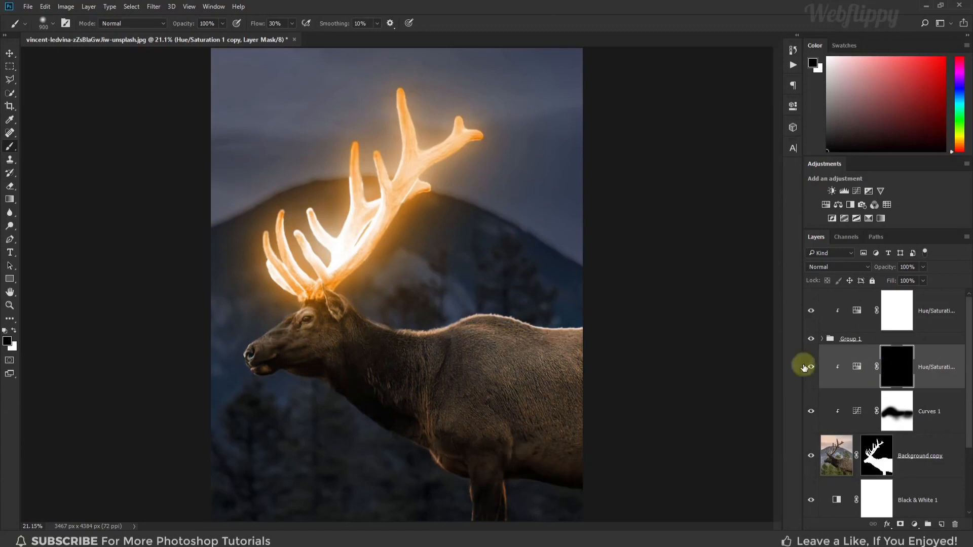
Set the foreground colour to white (ffffff)
{"action": "left_click", "coordinate": [13, 332]}
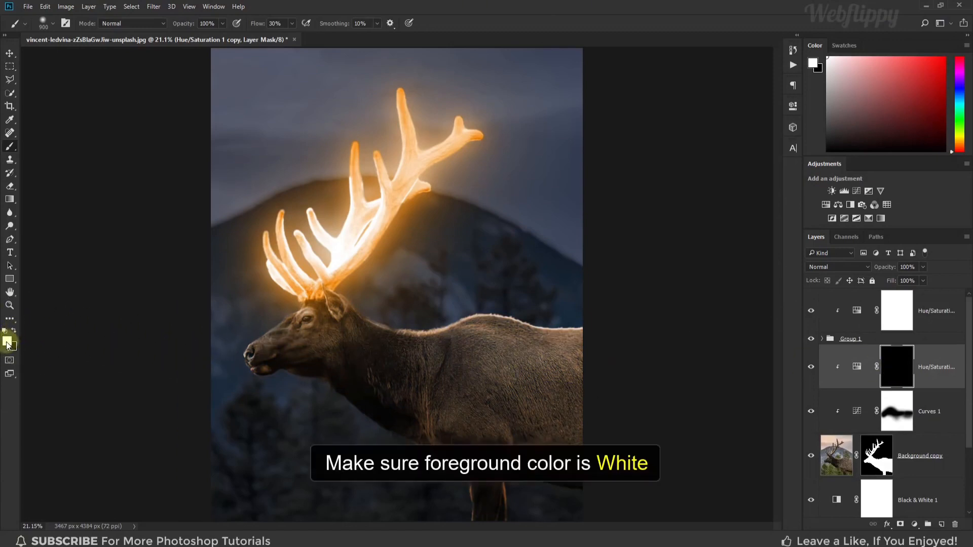
{"action": "left_click", "coordinate": [7, 340]}
{"action": "left_click", "coordinate": [539, 191]}
{"action": "left_click_drag", "start_coordinate": [528, 178], "coordinate": [496, 155]}
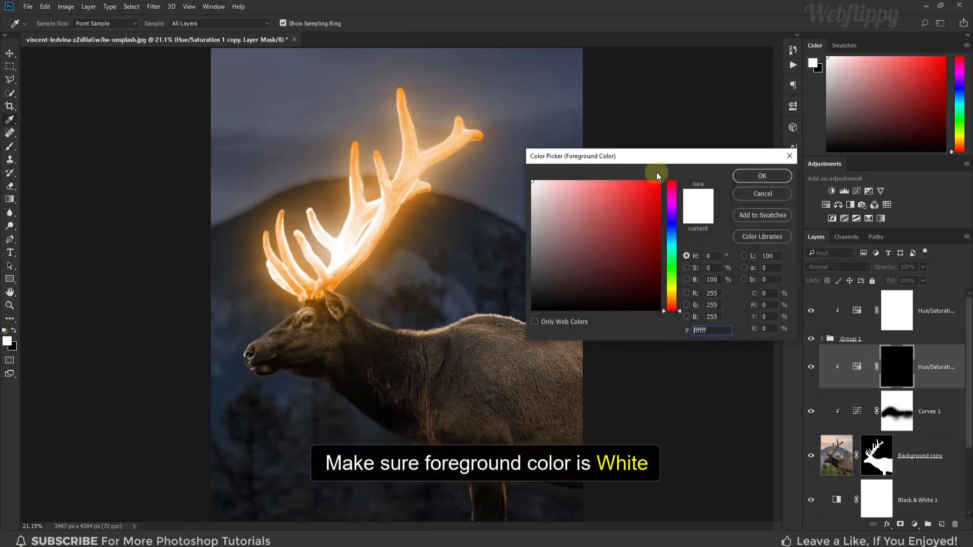
{"action": "left_click", "coordinate": [762, 175]}
Paint white on the Hue/Saturation copy's mask over the elk's face and the base of the antlers, reducing the brush for the details
{"action": "key", "text": "b"}
{"action": "key", "text": "bracketleft"}
{"action": "key", "text": "bracketleft"}
{"action": "key", "text": "bracketleft"}
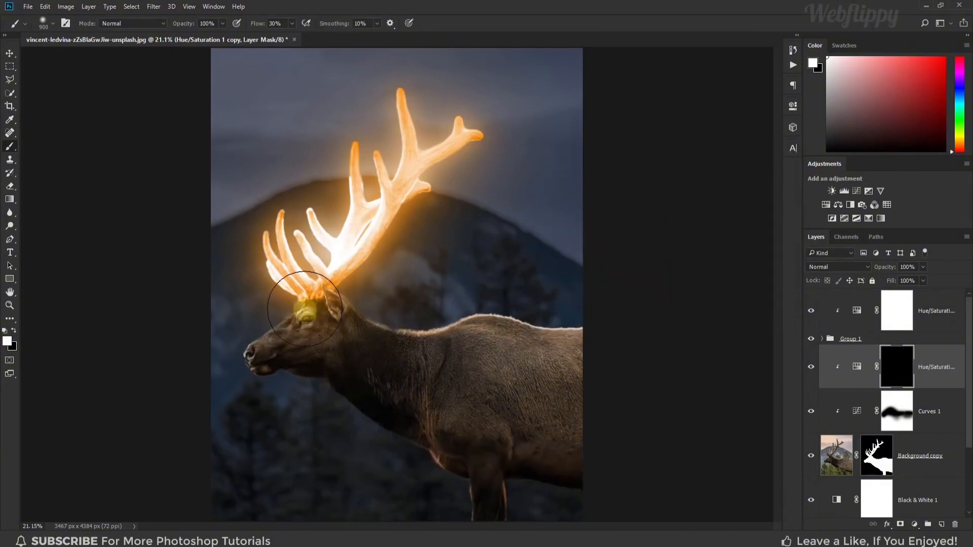
{"action": "mouse_move", "coordinate": [239, 344]}
{"action": "left_mouse_down"}
{"action": "mouse_move", "coordinate": [288, 279]}
{"action": "mouse_move", "coordinate": [318, 266]}
{"action": "mouse_move", "coordinate": [301, 290]}
{"action": "mouse_move", "coordinate": [325, 277]}
{"action": "left_mouse_up"}
{"action": "key", "text": "bracketleft"}
{"action": "key", "text": "bracketleft"}
{"action": "key", "text": "bracketleft"}
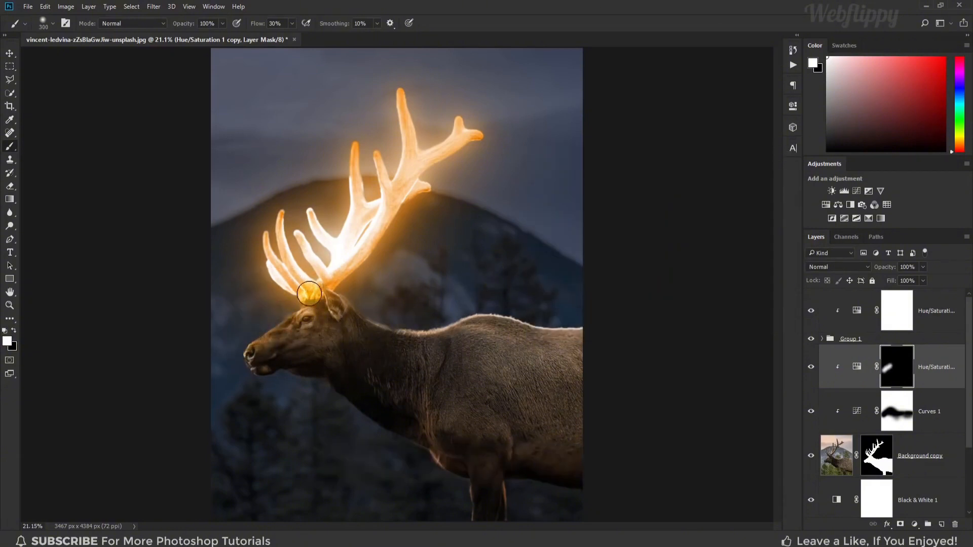
{"action": "key", "text": "bracketleft"}
{"action": "key", "text": "bracketleft"}
{"action": "key", "text": "bracketleft"}
{"action": "key", "text": "bracketright"}
{"action": "key", "text": "bracketright"}
{"action": "key", "text": "bracketright"}
{"action": "key", "text": "bracketright"}
{"action": "key", "text": "bracketright"}
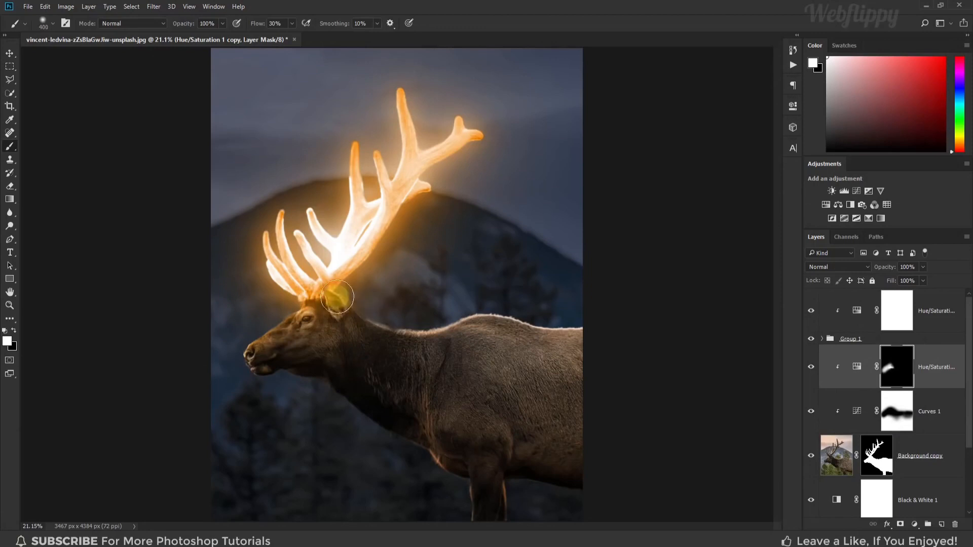
Paint white on the mask along the top of the elk's neck and back to add an orange rim light up to the image edge
{"action": "key", "text": "bracketright"}
{"action": "key", "text": "bracketright"}
{"action": "key", "text": "bracketright"}
{"action": "key", "text": "bracketright"}
{"action": "key", "text": "bracketright"}
{"action": "key", "text": "bracketright"}
{"action": "left_click_drag", "start_coordinate": [367, 314], "coordinate": [390, 308]}
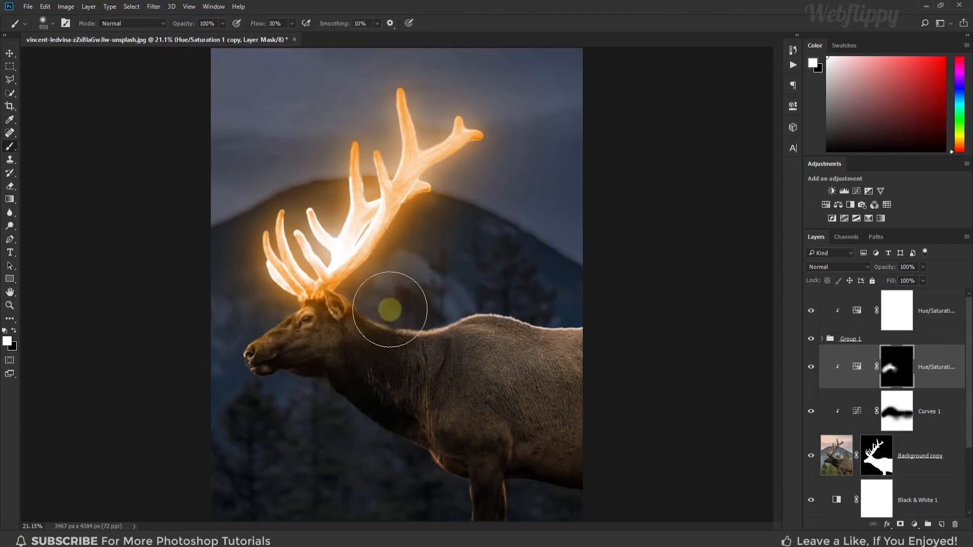
{"action": "key", "text": "bracketleft"}
{"action": "key", "text": "bracketleft"}
{"action": "key", "text": "bracketleft"}
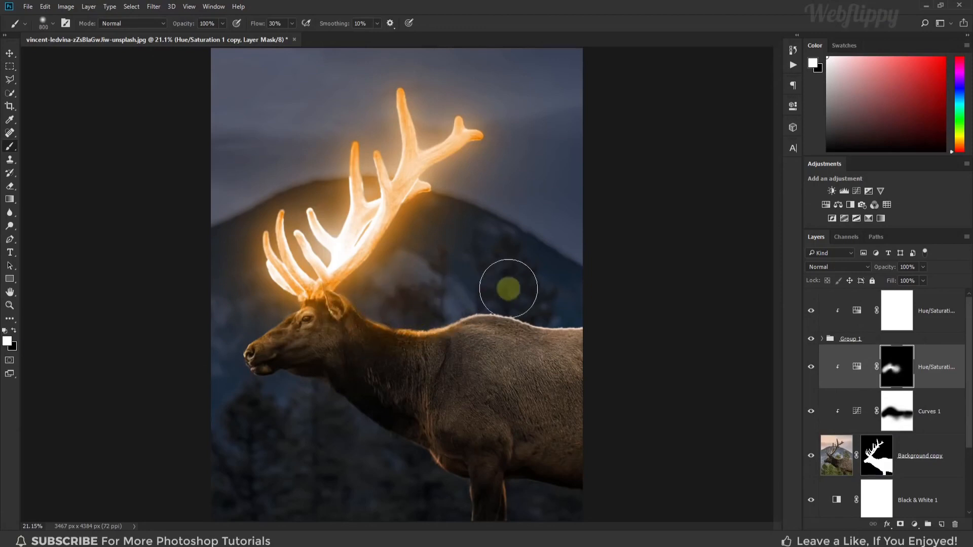
{"action": "mouse_move", "coordinate": [539, 292]}
{"action": "left_mouse_down"}
{"action": "mouse_move", "coordinate": [563, 297]}
{"action": "mouse_move", "coordinate": [524, 308]}
{"action": "mouse_move", "coordinate": [586, 311]}
{"action": "left_mouse_up"}
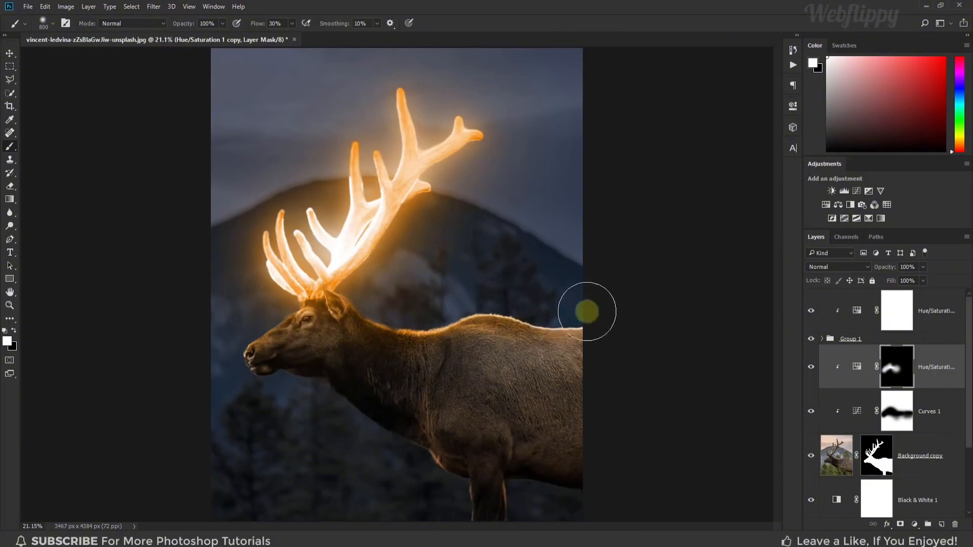
{"action": "key", "text": "bracketright"}
{"action": "key", "text": "bracketright"}
{"action": "key", "text": "bracketleft"}
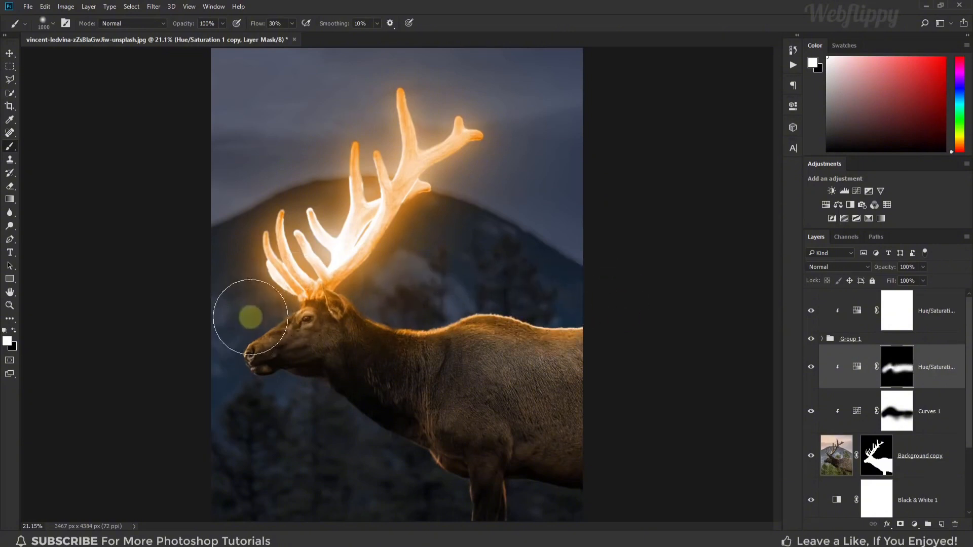
Extend the white mask painting down over the elk's neck and flank to spread the orange light across the body, adjusting the brush size
{"action": "key", "text": "bracketleft"}
{"action": "key", "text": "bracketleft"}
{"action": "key", "text": "bracketleft"}
{"action": "key", "text": "bracketleft"}
{"action": "key", "text": "bracketleft"}
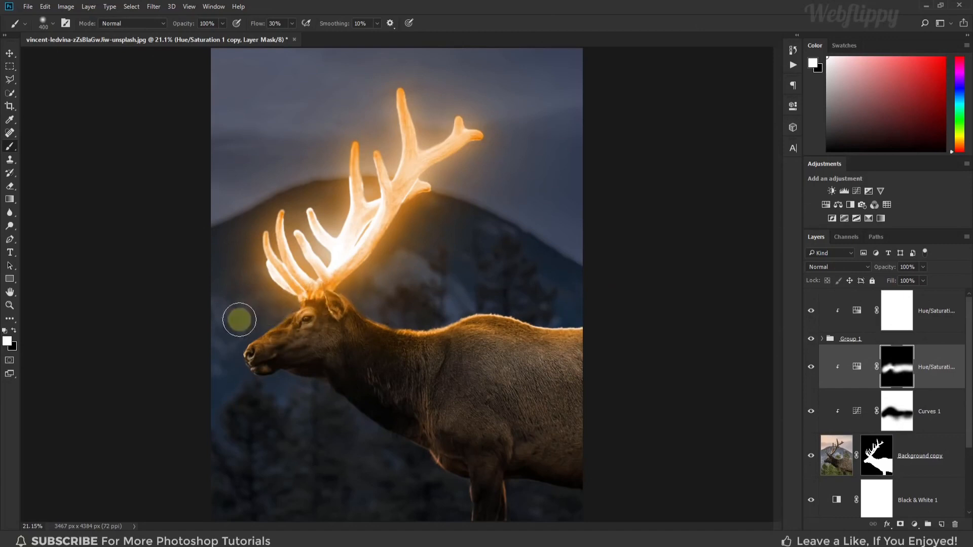
{"action": "key", "text": "bracketright"}
{"action": "key", "text": "bracketright"}
{"action": "key", "text": "bracketright"}
{"action": "key", "text": "bracketright"}
{"action": "key", "text": "bracketright"}
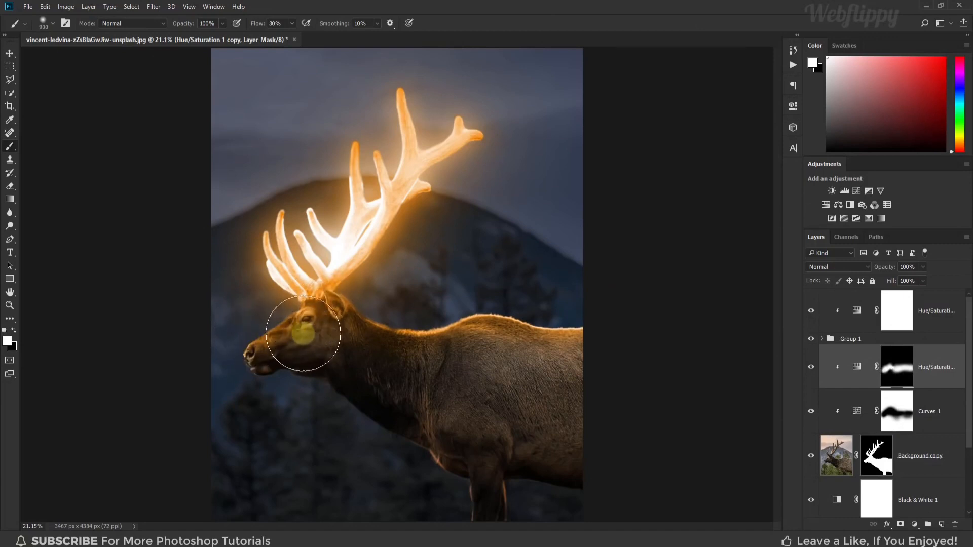
{"action": "key", "text": "bracketright"}
{"action": "mouse_move", "coordinate": [429, 361]}
{"action": "left_mouse_down"}
{"action": "mouse_move", "coordinate": [604, 339]}
{"action": "mouse_move", "coordinate": [568, 339]}
{"action": "mouse_move", "coordinate": [557, 352]}
{"action": "mouse_move", "coordinate": [582, 358]}
{"action": "mouse_move", "coordinate": [474, 427]}
{"action": "mouse_move", "coordinate": [380, 351]}
{"action": "mouse_move", "coordinate": [364, 314]}
{"action": "left_mouse_up"}
{"action": "key", "text": "]"}
{"action": "key", "text": "["}
{"action": "key", "text": "["}
{"action": "key", "text": "["}
{"action": "key", "text": "["}
{"action": "key", "text": "["}
{"action": "key", "text": "["}
{"action": "key", "text": "["}
{"action": "key", "text": "["}
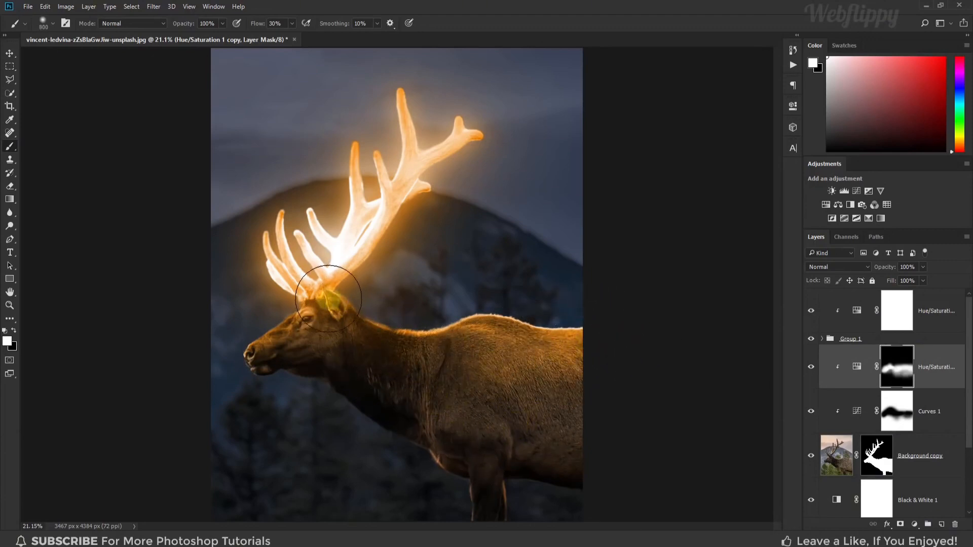
{"action": "mouse_move", "coordinate": [425, 325]}
{"action": "left_mouse_down"}
{"action": "mouse_move", "coordinate": [460, 310]}
{"action": "mouse_move", "coordinate": [586, 321]}
{"action": "mouse_move", "coordinate": [407, 337]}
{"action": "left_mouse_up"}
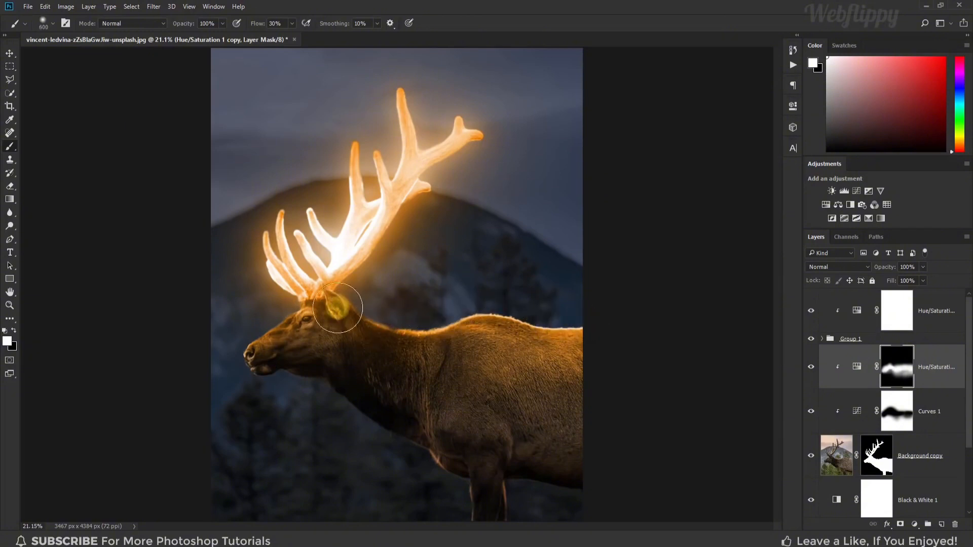
Brush white on the mask once more from the elk's muzzle across the head to the neck with a larger soft brush
{"action": "key", "text": "]"}
{"action": "key", "text": "]"}
{"action": "key", "text": "]"}
{"action": "key", "text": "]"}
{"action": "key", "text": "]"}
{"action": "key", "text": "]"}
{"action": "mouse_move", "coordinate": [233, 331]}
{"action": "left_mouse_down"}
{"action": "mouse_move", "coordinate": [307, 304]}
{"action": "mouse_move", "coordinate": [373, 300]}
{"action": "mouse_move", "coordinate": [342, 299]}
{"action": "mouse_move", "coordinate": [329, 315]}
{"action": "mouse_move", "coordinate": [387, 327]}
{"action": "mouse_move", "coordinate": [279, 315]}
{"action": "mouse_move", "coordinate": [338, 310]}
{"action": "mouse_move", "coordinate": [439, 348]}
{"action": "mouse_move", "coordinate": [455, 394]}
{"action": "mouse_move", "coordinate": [518, 385]}
{"action": "mouse_move", "coordinate": [484, 372]}
{"action": "mouse_move", "coordinate": [526, 368]}
{"action": "mouse_move", "coordinate": [379, 347]}
{"action": "mouse_move", "coordinate": [419, 306]}
{"action": "left_mouse_up"}
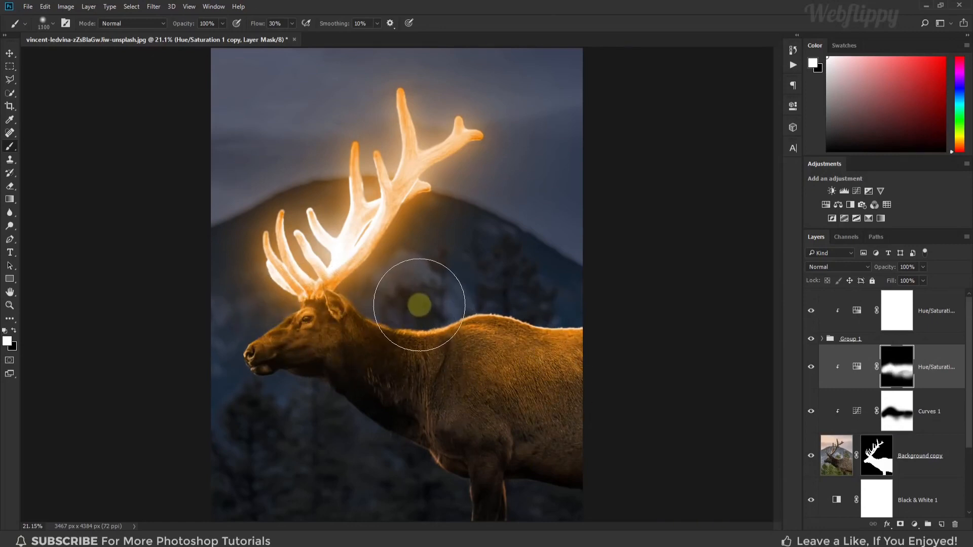
Switch to the Move tool, check the Hue/Saturation copy's opacity while keeping it at 100%, and toggle the layer's visibility to compare
{"action": "left_click", "coordinate": [10, 55]}
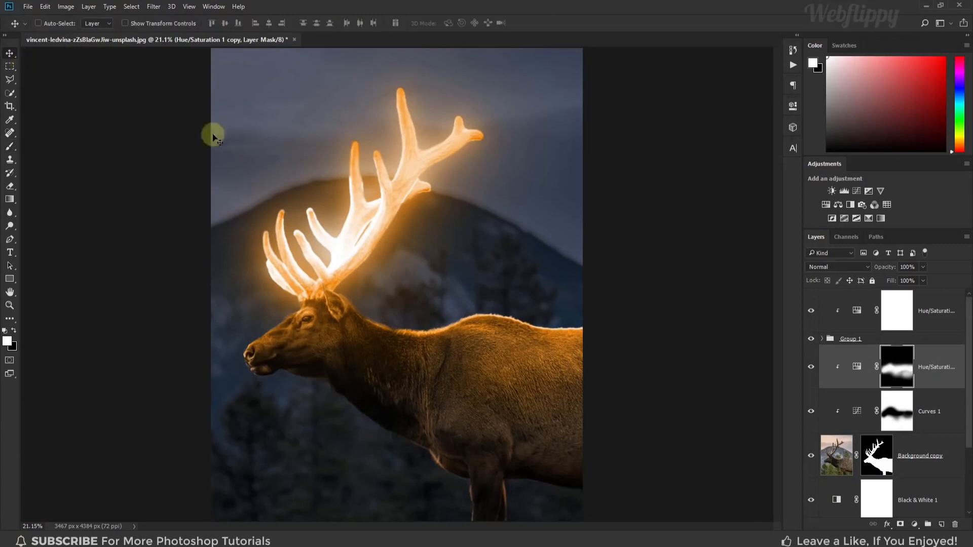
{"action": "left_click", "coordinate": [812, 367]}
{"action": "left_click", "coordinate": [811, 367]}
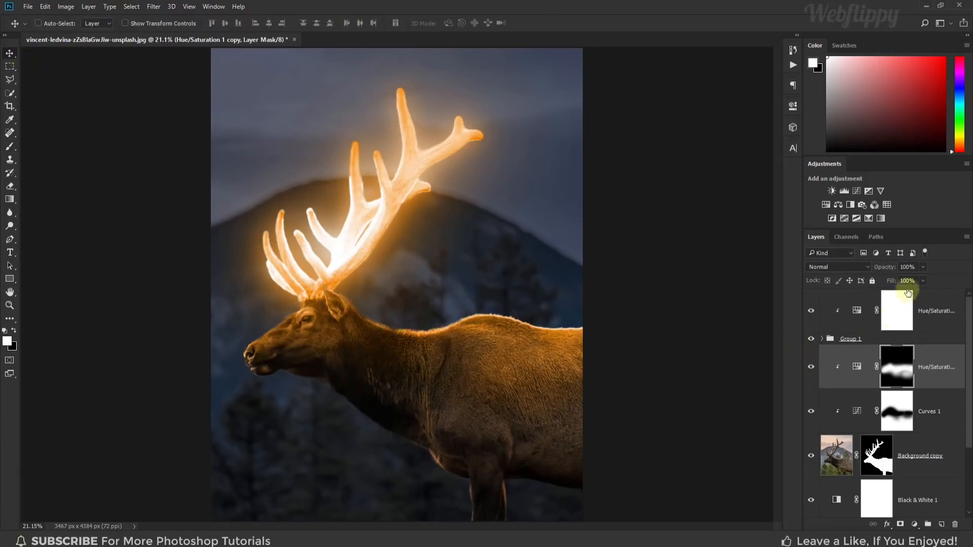
{"action": "left_click", "coordinate": [923, 268]}
{"action": "left_click_drag", "start_coordinate": [922, 280], "coordinate": [925, 281]}
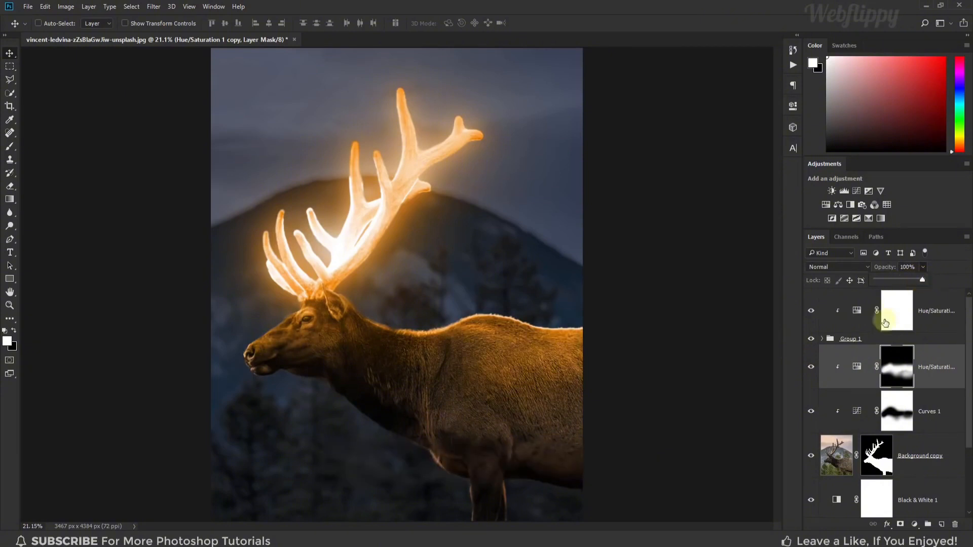
{"action": "left_click", "coordinate": [812, 367]}
{"action": "left_click", "coordinate": [811, 366]}
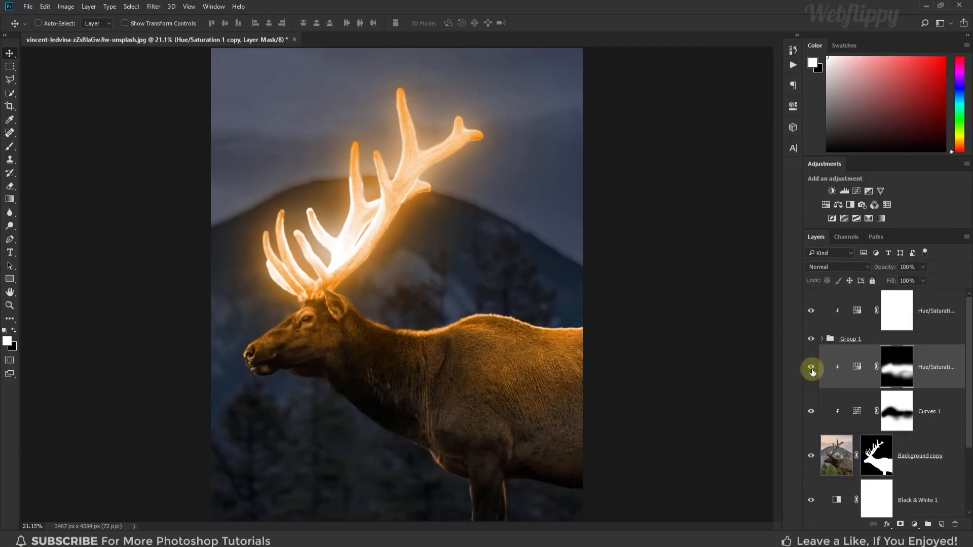
Place the pexels-felix-mittermeier-957061 star image above the top Hue/Saturation layer and set its blending mode to Screen
{"action": "left_click", "coordinate": [937, 304]}
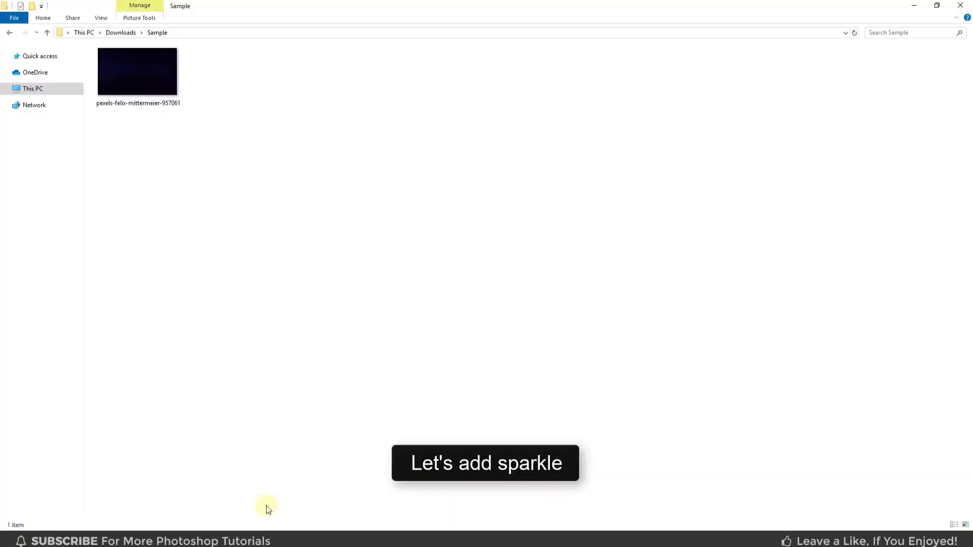
{"action": "left_click_drag", "start_coordinate": [148, 89], "coordinate": [369, 261]}
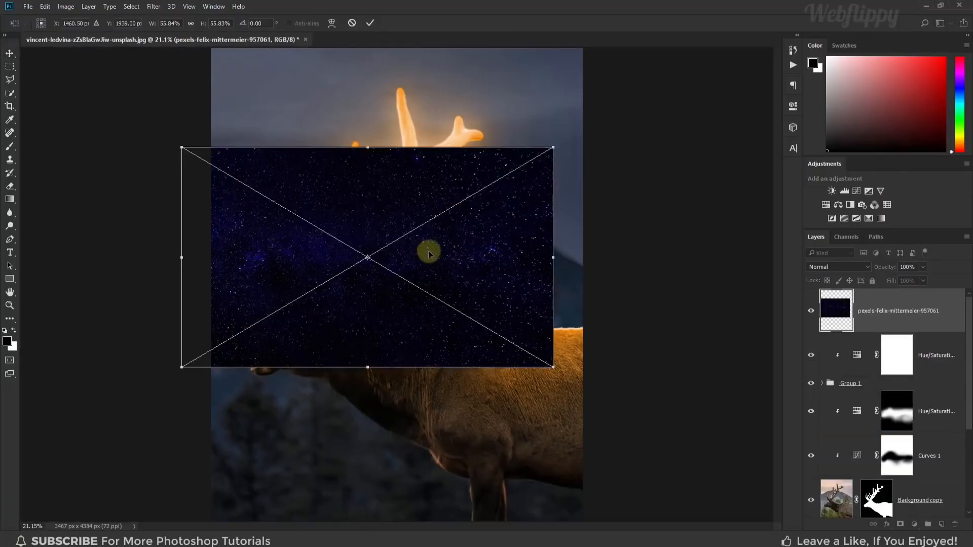
{"action": "left_click_drag", "start_coordinate": [428, 252], "coordinate": [441, 255]}
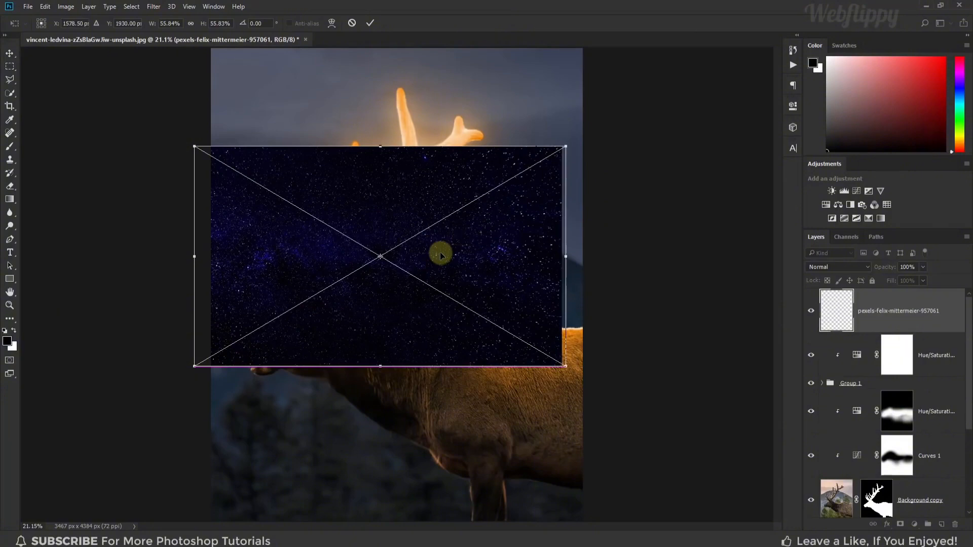
{"action": "left_click", "coordinate": [854, 266]}
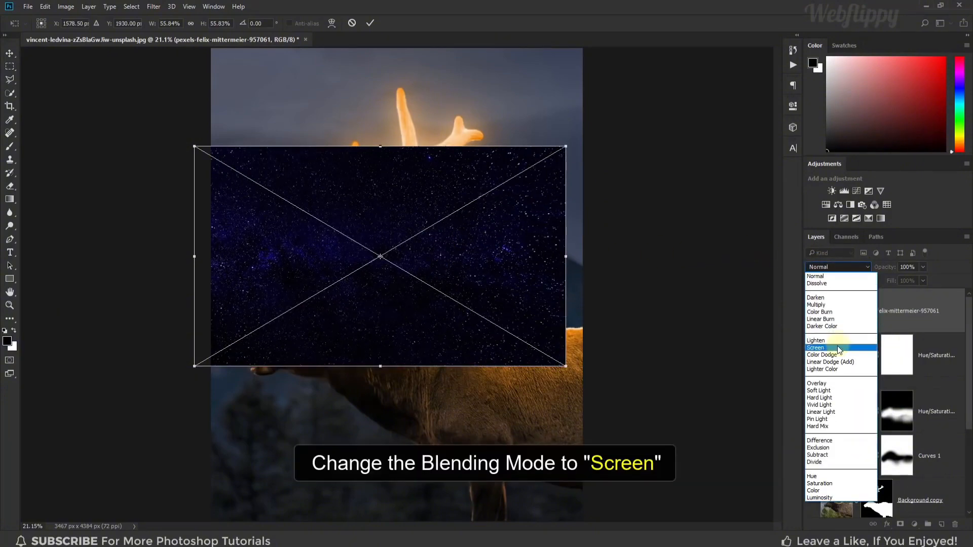
{"action": "left_click", "coordinate": [837, 347]}
Reposition and scale the star image to about 135.6% so it covers the whole canvas, and apply the transform
{"action": "left_click_drag", "start_coordinate": [468, 241], "coordinate": [465, 242]}
{"action": "left_click_drag", "start_coordinate": [541, 138], "coordinate": [720, 34]}
{"action": "scroll", "coordinate": [494, 252], "scroll_direction": "down", "scroll_amount": 2}
{"action": "left_click_drag", "start_coordinate": [491, 256], "coordinate": [475, 263]}
{"action": "left_click_drag", "start_coordinate": [639, 96], "coordinate": [712, 44]}
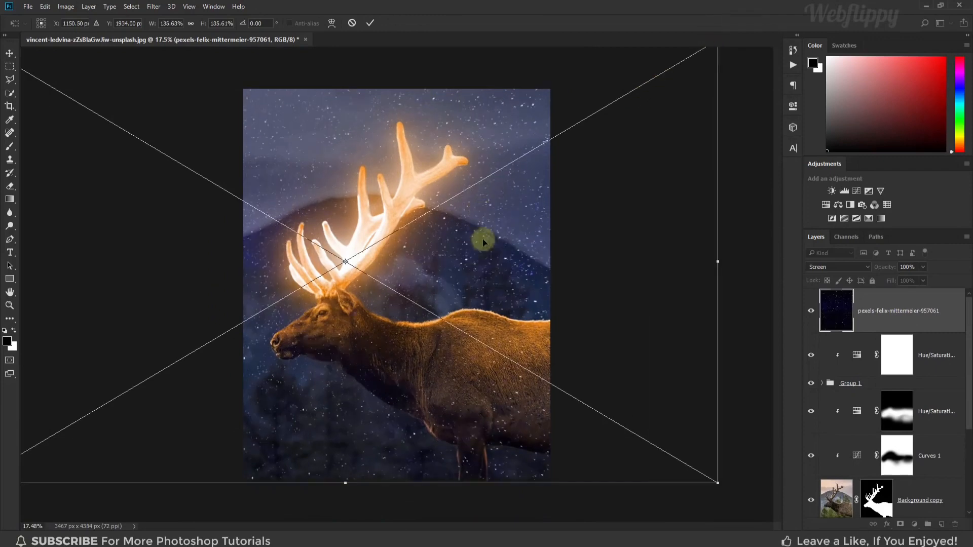
{"action": "left_click", "coordinate": [371, 24]}
{"action": "key", "text": "ctrl+0"}
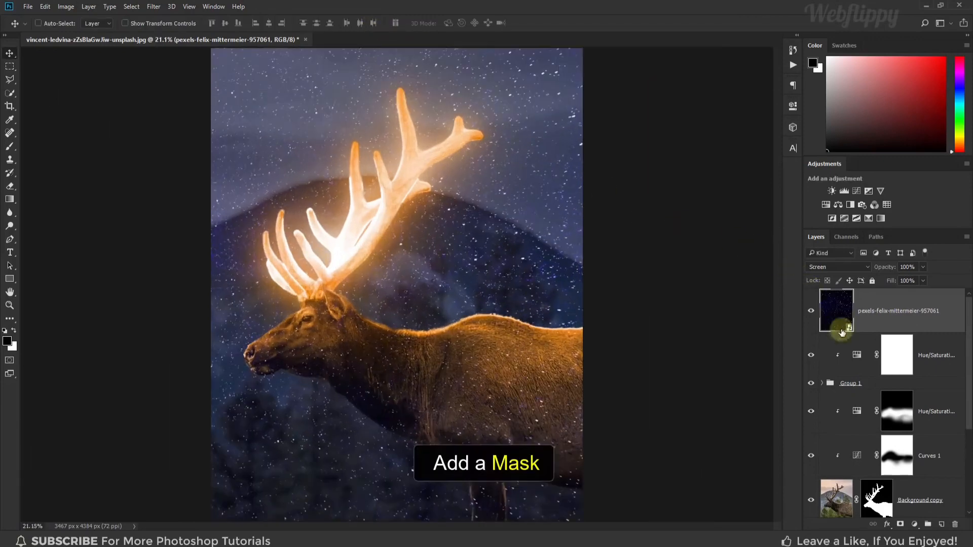
Add a layer mask to the star layer, invert it to black, and ready the Brush tool with white as foreground color
{"action": "left_click", "coordinate": [900, 524]}
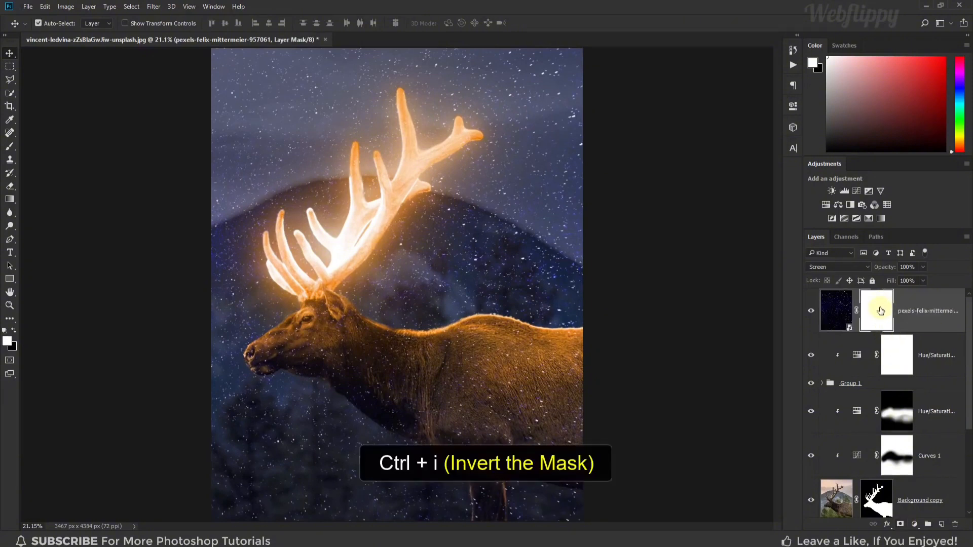
{"action": "key", "text": "ctrl+i"}
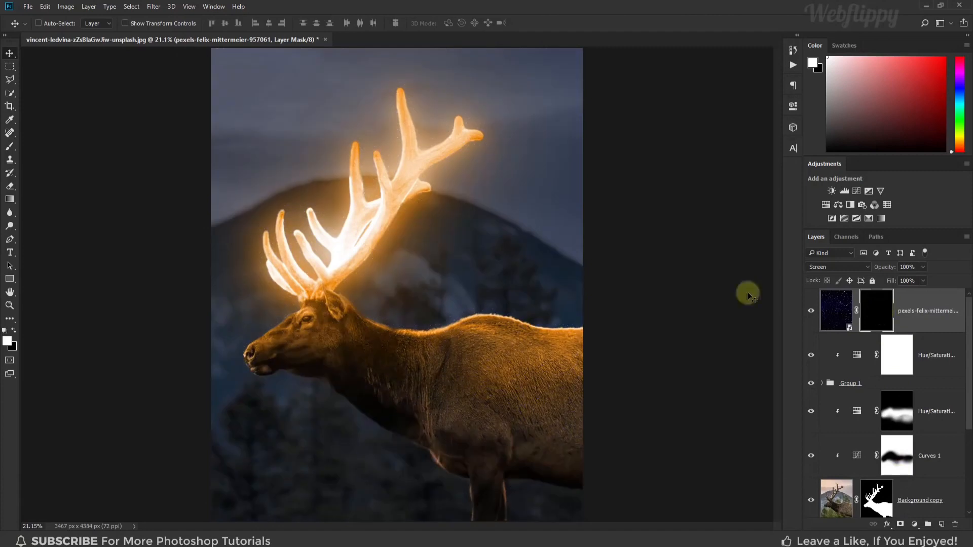
{"action": "left_click", "coordinate": [10, 148]}
{"action": "right_click", "coordinate": [9, 148]}
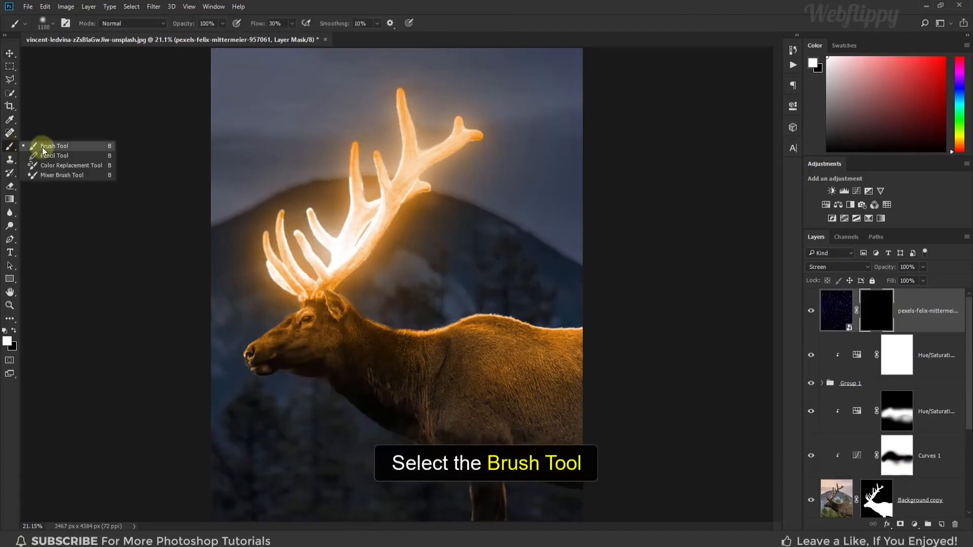
{"action": "left_click", "coordinate": [43, 147]}
{"action": "left_click", "coordinate": [14, 332]}
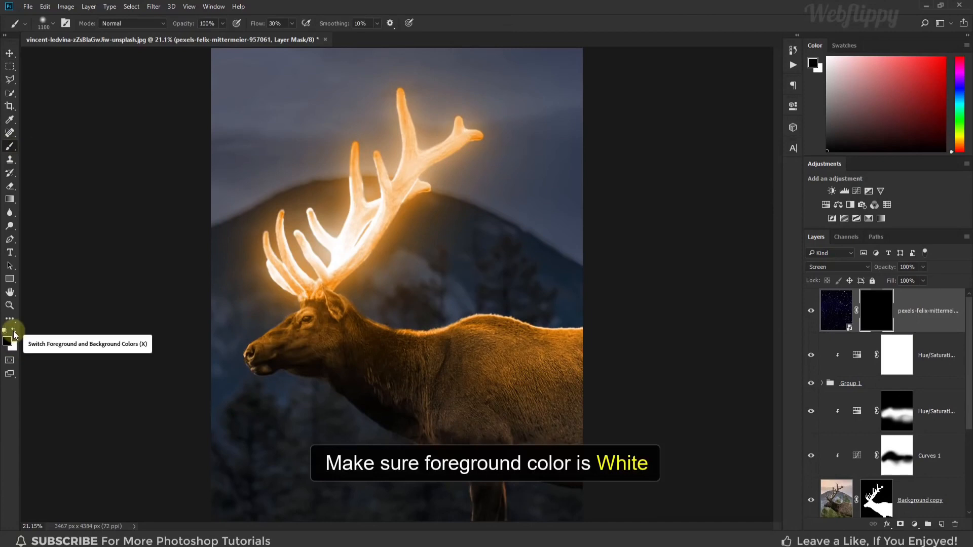
{"action": "left_click", "coordinate": [14, 332]}
{"action": "left_click", "coordinate": [7, 341]}
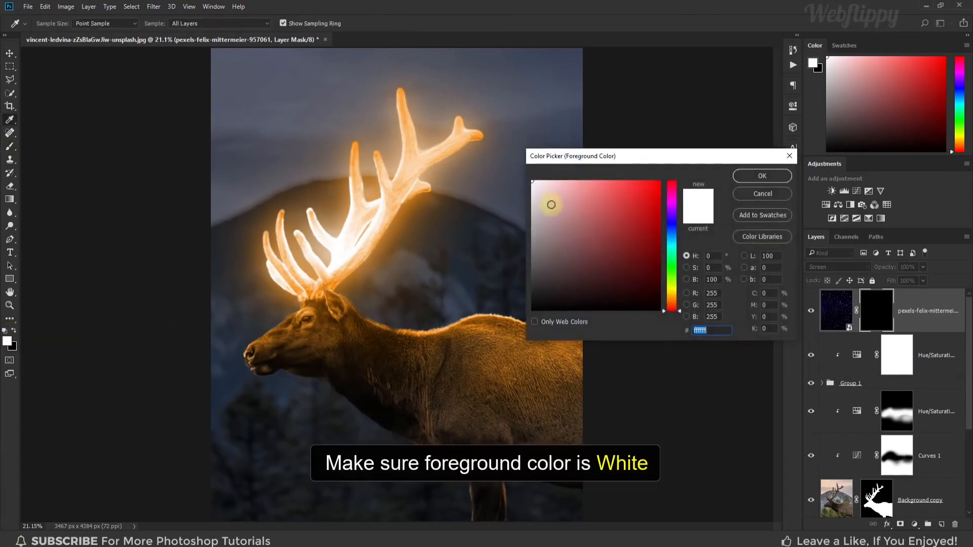
{"action": "left_click", "coordinate": [762, 175]}
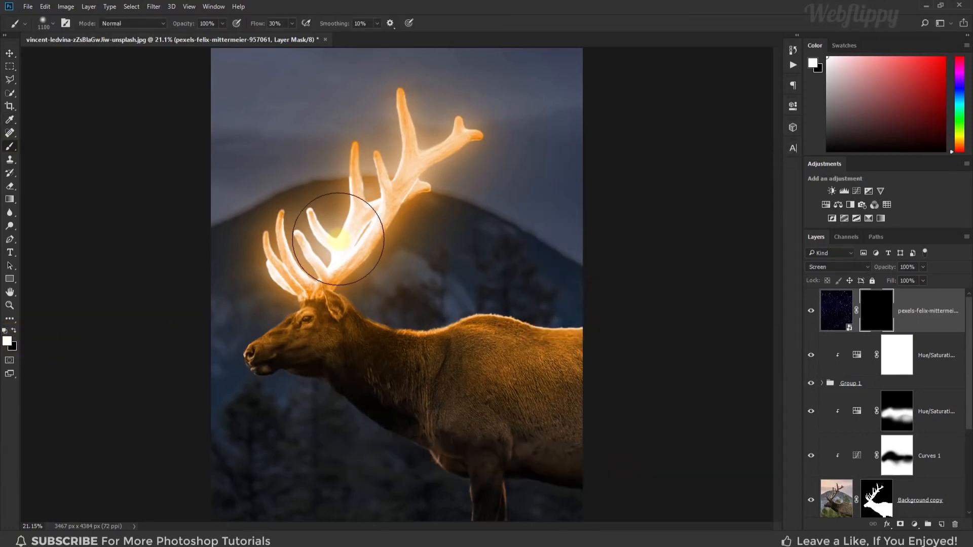
Paint white on the star layer's mask along the antlers with a size 300 soft brush, raising the flow to 72%, and compare the sparkle
{"action": "key", "text": "bracketleft"}
{"action": "key", "text": "bracketleft"}
{"action": "key", "text": "bracketleft"}
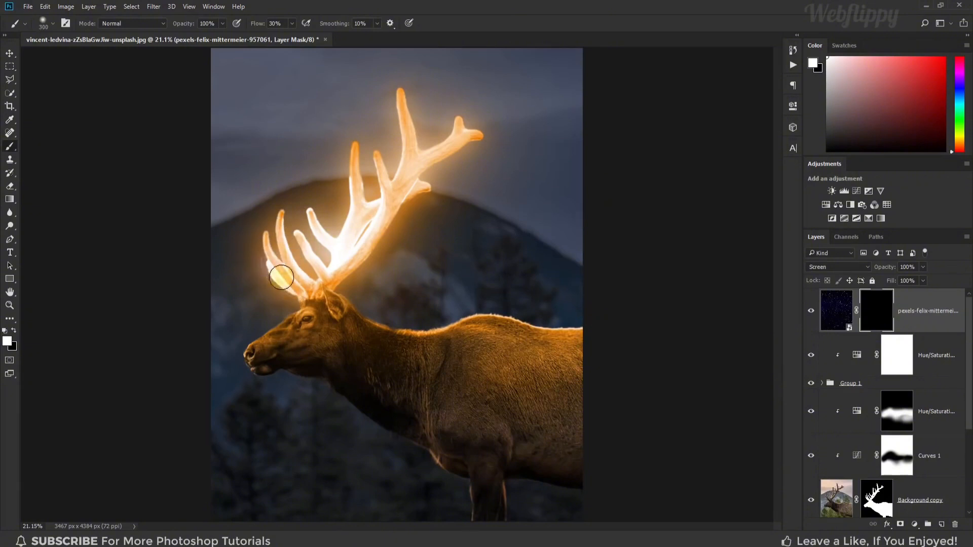
{"action": "mouse_move", "coordinate": [271, 260]}
{"action": "left_mouse_down"}
{"action": "mouse_move", "coordinate": [281, 210]}
{"action": "mouse_move", "coordinate": [287, 258]}
{"action": "left_mouse_up"}
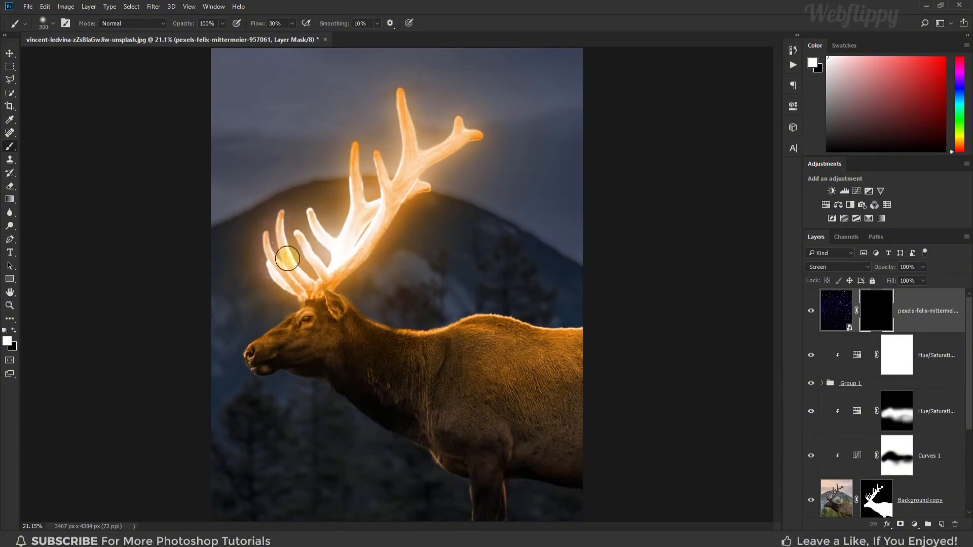
{"action": "left_click", "coordinate": [289, 23]}
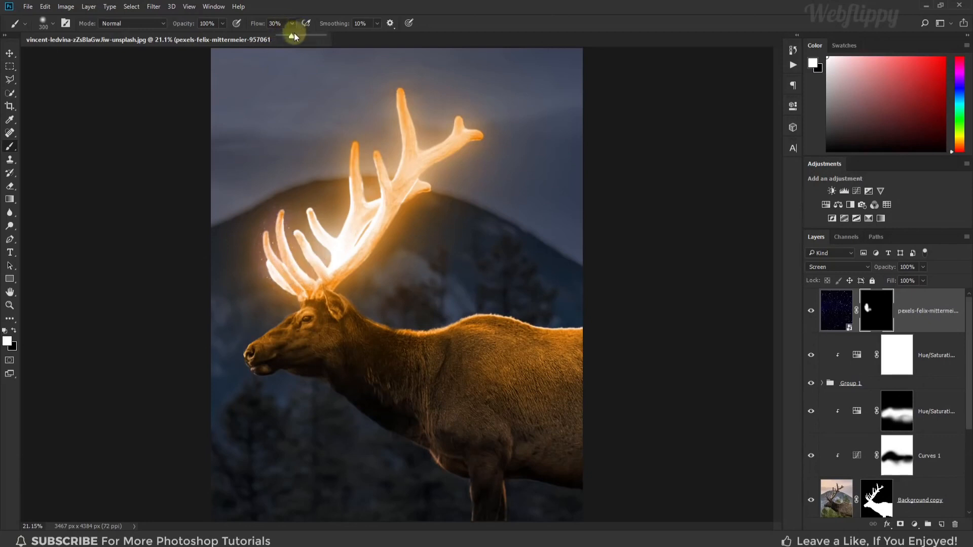
{"action": "left_click_drag", "start_coordinate": [309, 38], "coordinate": [311, 38]}
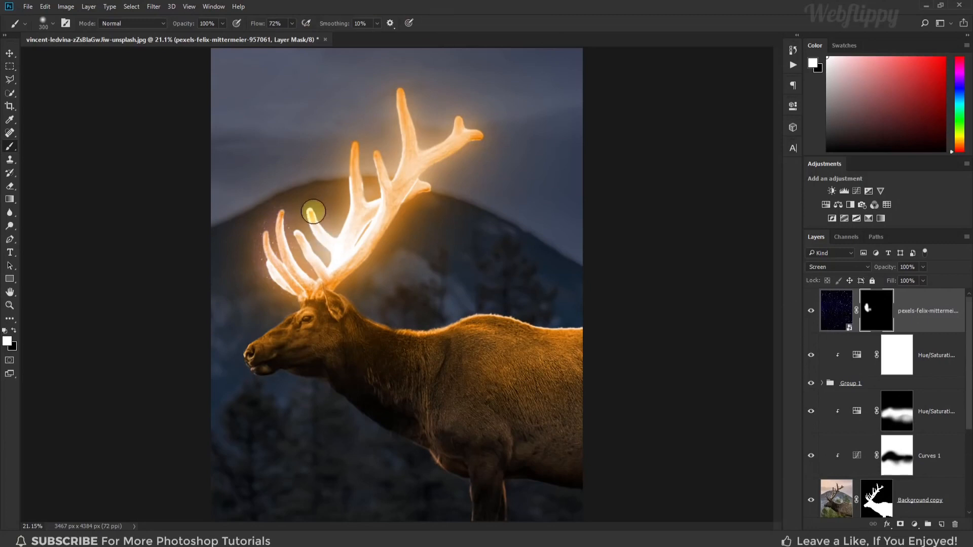
{"action": "mouse_move", "coordinate": [331, 235]}
{"action": "left_mouse_down"}
{"action": "mouse_move", "coordinate": [355, 140]}
{"action": "mouse_move", "coordinate": [362, 201]}
{"action": "mouse_move", "coordinate": [369, 151]}
{"action": "mouse_move", "coordinate": [389, 163]}
{"action": "mouse_move", "coordinate": [394, 96]}
{"action": "mouse_move", "coordinate": [410, 100]}
{"action": "mouse_move", "coordinate": [408, 140]}
{"action": "left_mouse_up"}
{"action": "mouse_move", "coordinate": [459, 121]}
{"action": "left_mouse_down"}
{"action": "mouse_move", "coordinate": [481, 133]}
{"action": "mouse_move", "coordinate": [475, 143]}
{"action": "mouse_move", "coordinate": [423, 170]}
{"action": "mouse_move", "coordinate": [427, 194]}
{"action": "mouse_move", "coordinate": [328, 292]}
{"action": "mouse_move", "coordinate": [330, 280]}
{"action": "mouse_move", "coordinate": [308, 269]}
{"action": "mouse_move", "coordinate": [283, 268]}
{"action": "mouse_move", "coordinate": [282, 278]}
{"action": "mouse_move", "coordinate": [265, 261]}
{"action": "mouse_move", "coordinate": [264, 226]}
{"action": "mouse_move", "coordinate": [312, 261]}
{"action": "mouse_move", "coordinate": [340, 213]}
{"action": "mouse_move", "coordinate": [308, 213]}
{"action": "mouse_move", "coordinate": [345, 206]}
{"action": "mouse_move", "coordinate": [352, 147]}
{"action": "mouse_move", "coordinate": [409, 143]}
{"action": "left_mouse_up"}
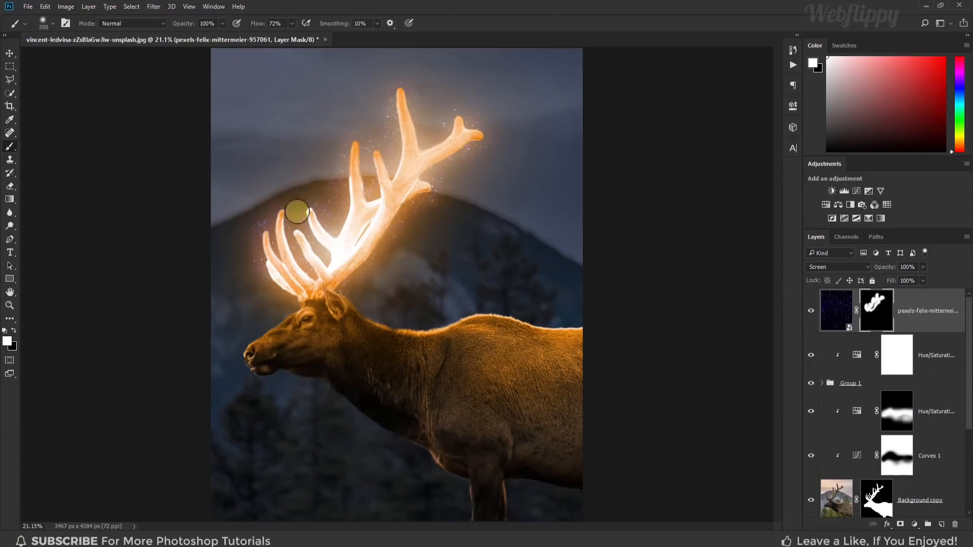
{"action": "left_click", "coordinate": [12, 56]}
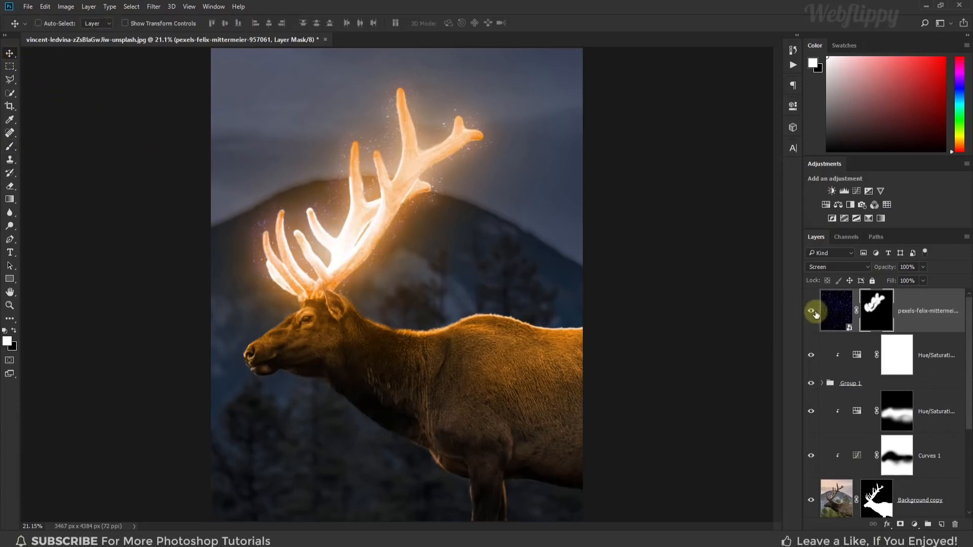
{"action": "left_click", "coordinate": [813, 311]}
Add a Levels adjustment clipped to the star layer, with the black input at 31 and the white input at 190
{"action": "left_click", "coordinate": [914, 525]}
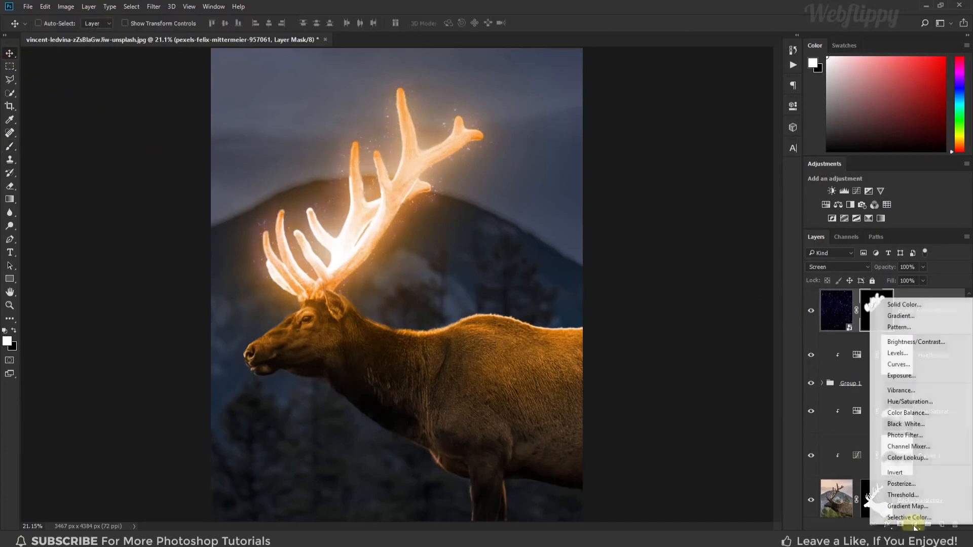
{"action": "left_click", "coordinate": [919, 354]}
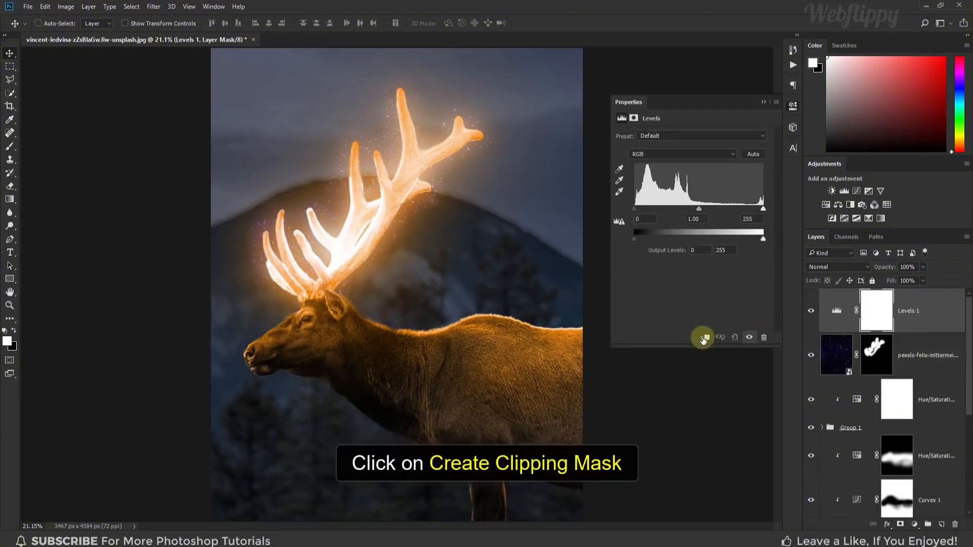
{"action": "left_click", "coordinate": [704, 338]}
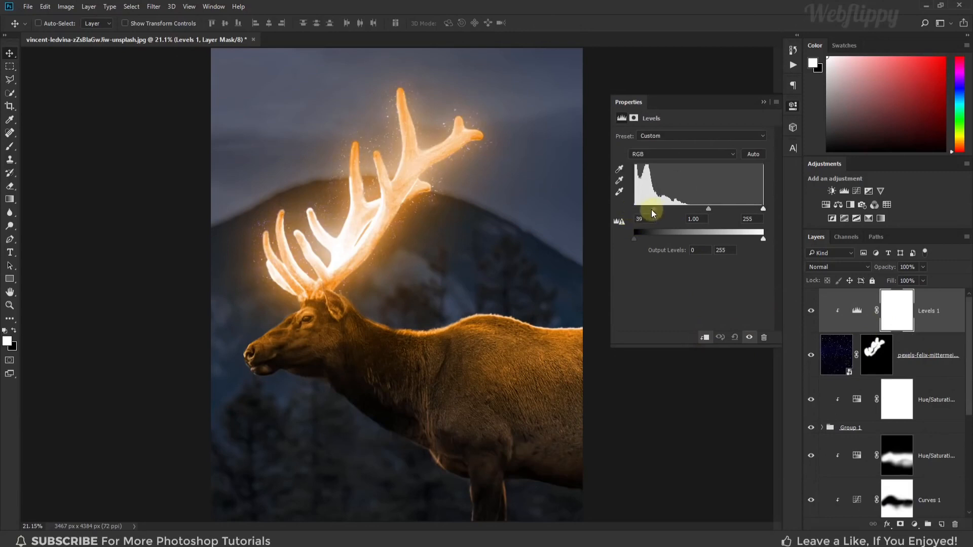
{"action": "mouse_move", "coordinate": [764, 209]}
{"action": "left_mouse_down"}
{"action": "mouse_move", "coordinate": [730, 216]}
{"action": "mouse_move", "coordinate": [746, 213]}
{"action": "left_mouse_up"}
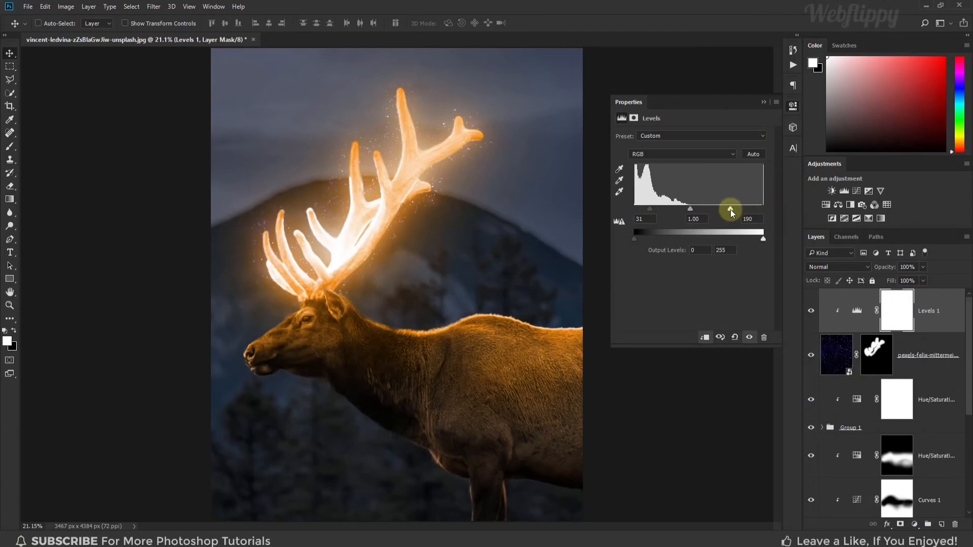
{"action": "left_click", "coordinate": [764, 102]}
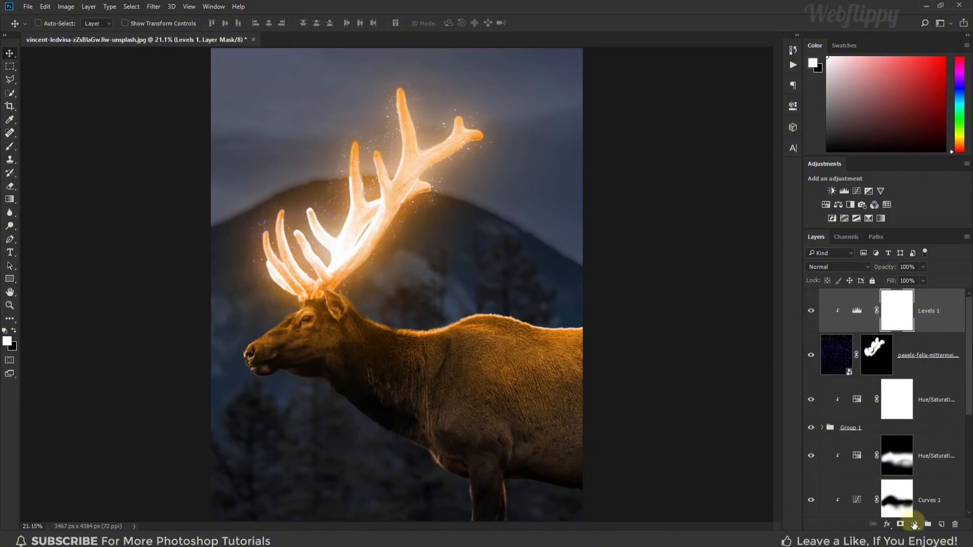
Add a Color Lookup adjustment layer on top using the Crisp_Warm.look 3D LUT and toggle its visibility to compare
{"action": "left_click", "coordinate": [915, 525]}
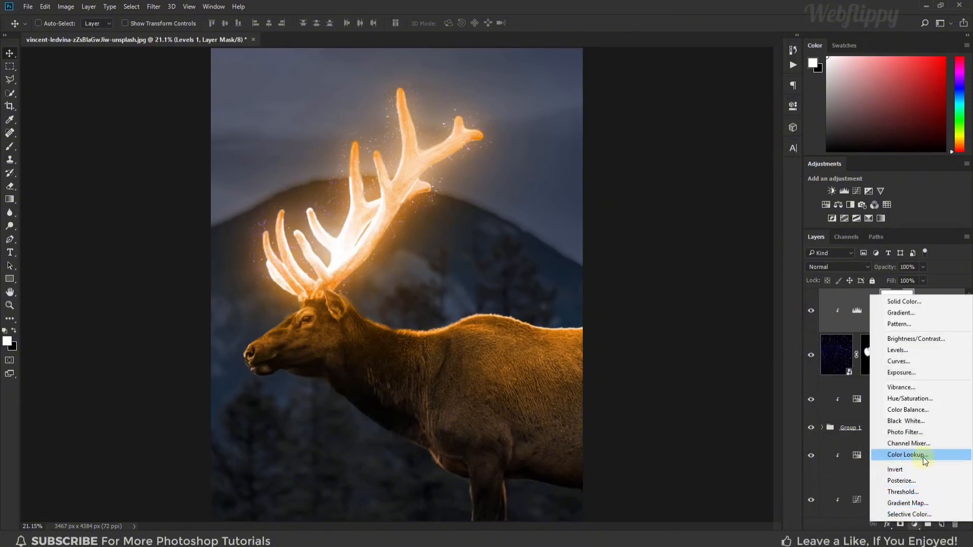
{"action": "left_click", "coordinate": [907, 455]}
{"action": "left_click", "coordinate": [715, 135]}
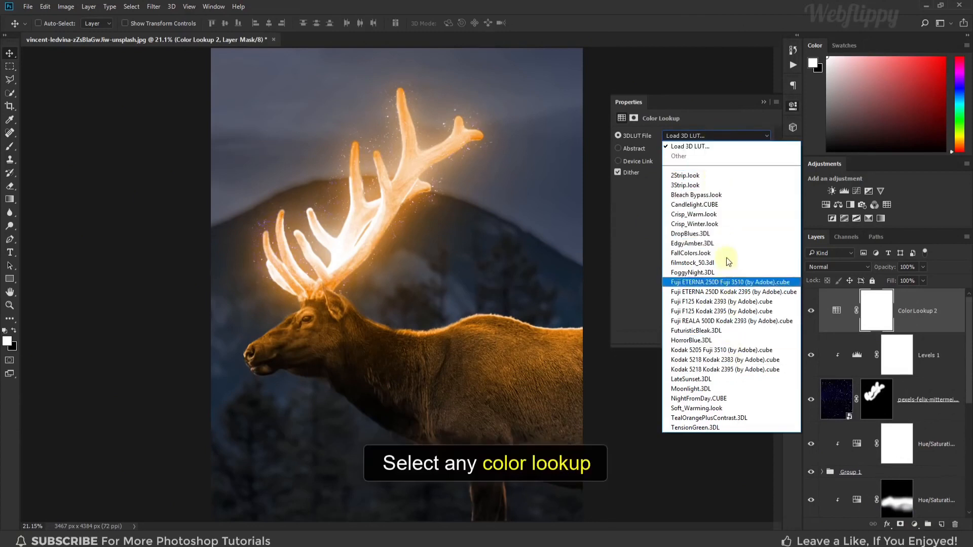
{"action": "left_click", "coordinate": [718, 215]}
{"action": "left_click", "coordinate": [763, 104]}
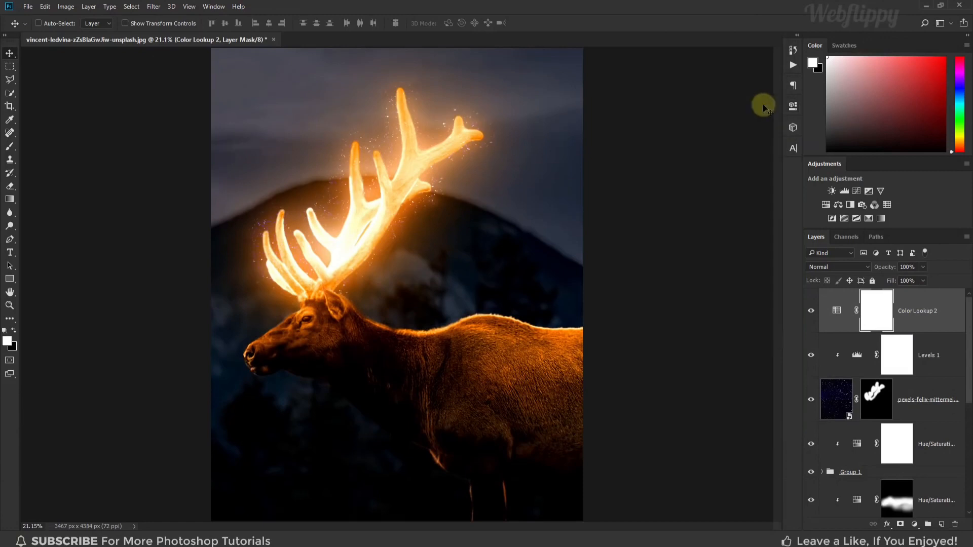
{"action": "left_click", "coordinate": [811, 311]}
{"action": "left_click", "coordinate": [811, 310]}
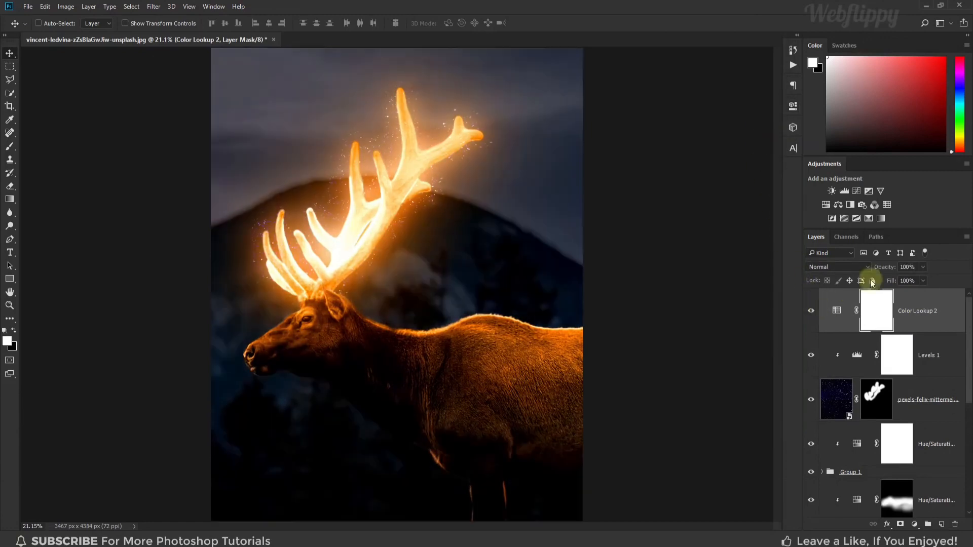
Reduce the top Color Lookup layer's opacity to 40% and toggle its visibility to check the effect
{"action": "left_click_drag", "start_coordinate": [896, 278], "coordinate": [884, 283]}
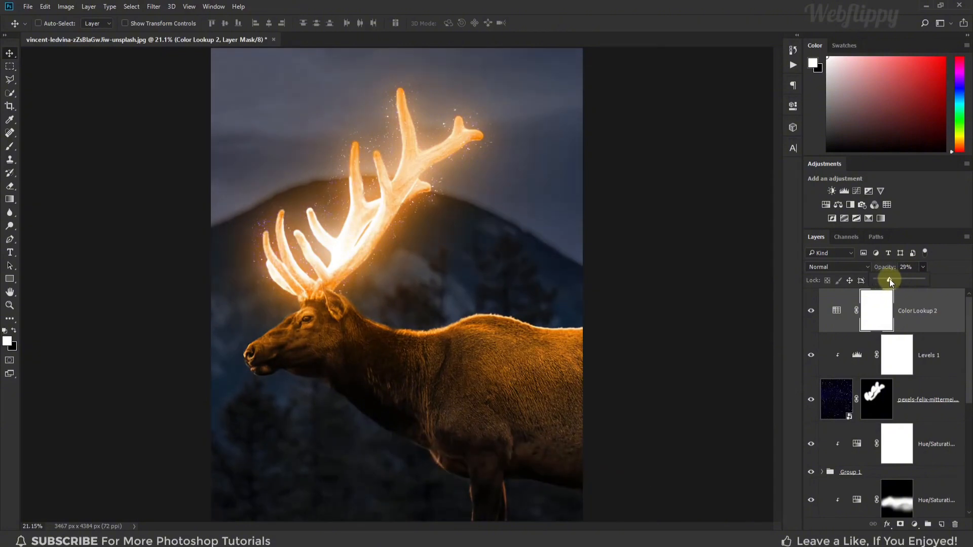
{"action": "left_click", "coordinate": [812, 317]}
{"action": "left_click", "coordinate": [812, 316]}
{"action": "left_click", "coordinate": [811, 316]}
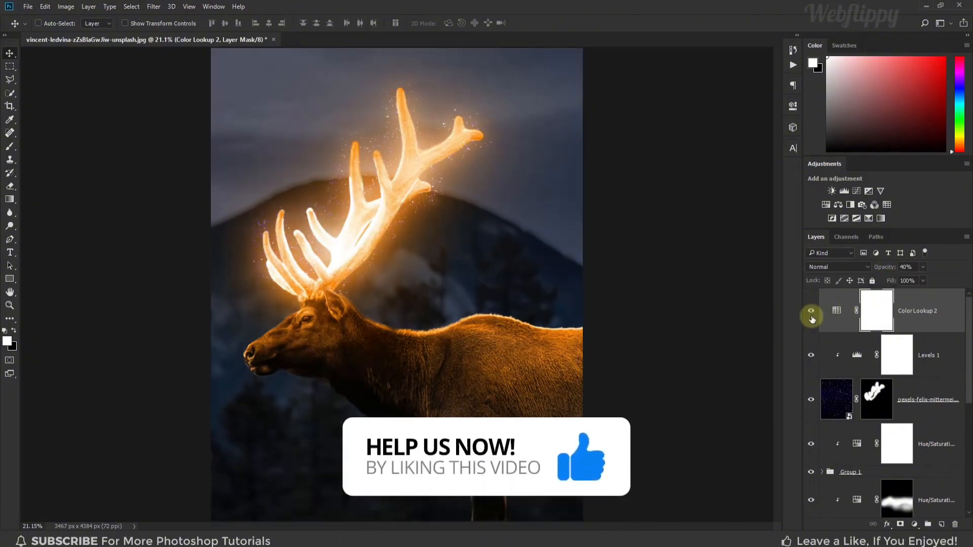
Compare the finished composite with the original photo by toggling between the Background layer alone and all layers
{"action": "scroll", "coordinate": [811, 317], "scroll_direction": "down", "scroll_amount": 10}
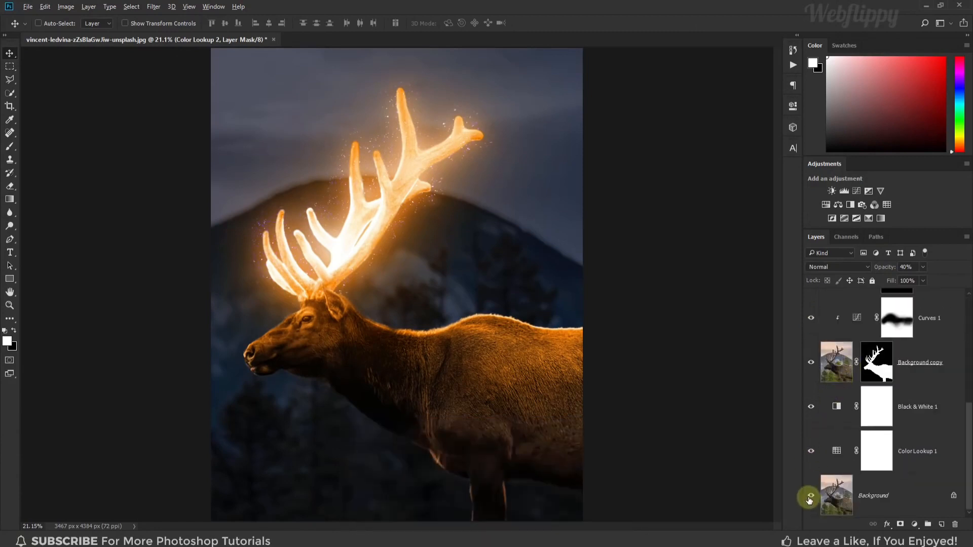
{"action": "left_click", "coordinate": [809, 499], "text": "alt"}
{"action": "left_click", "coordinate": [809, 499], "text": "alt"}
{"action": "left_click", "coordinate": [809, 498], "text": "alt"}
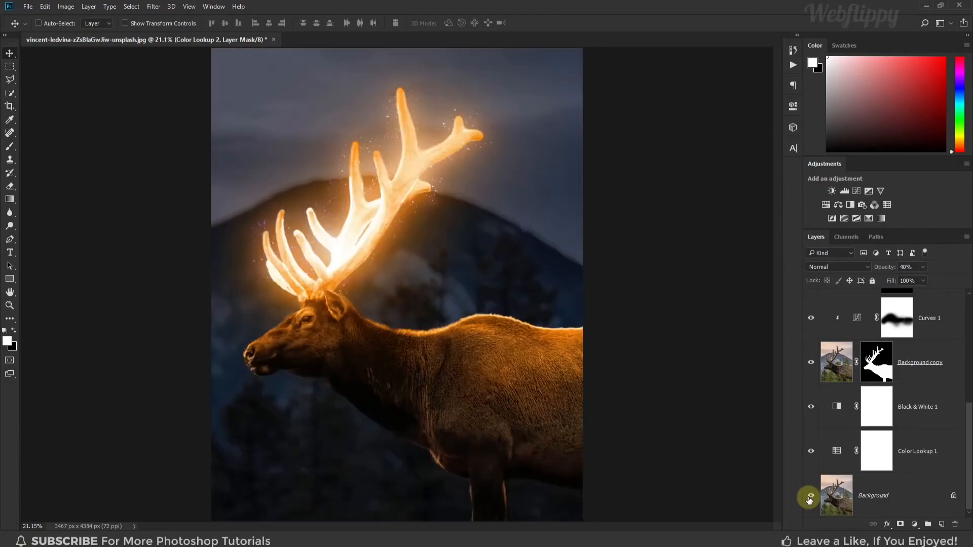